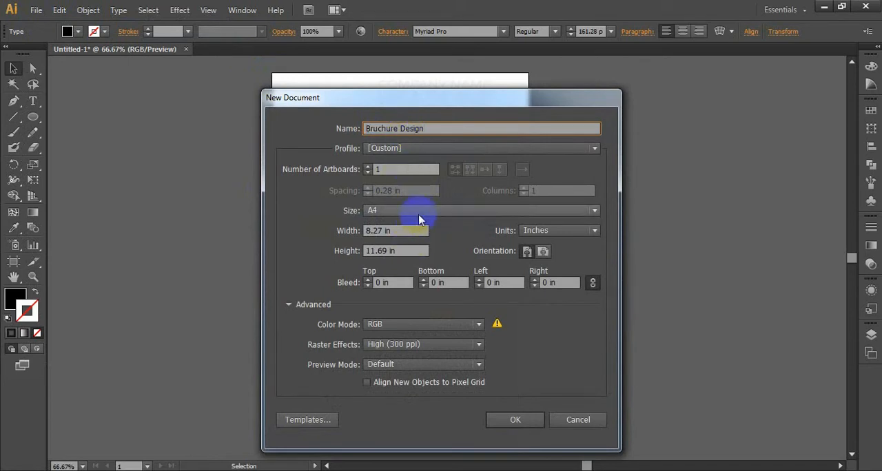
Step: Choose the A4 size for the Bruchure Design document and create it
{"action": "left_click", "coordinate": [420, 212]}
{"action": "left_click", "coordinate": [406, 283]}
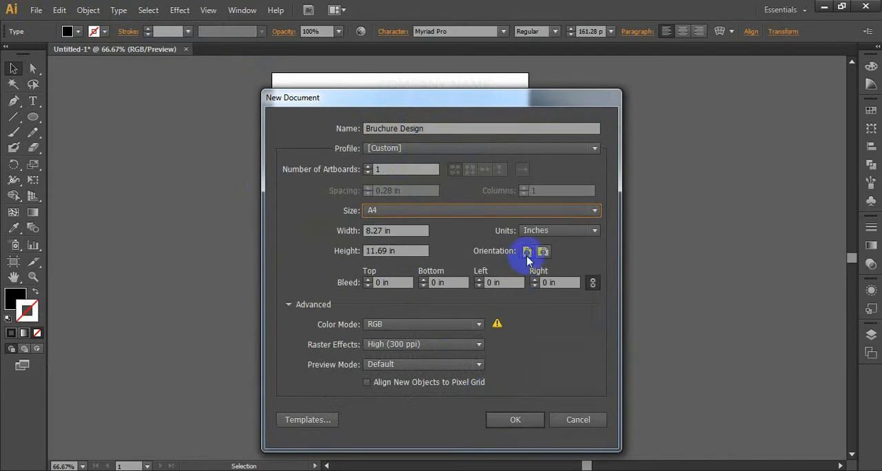
{"action": "left_click", "coordinate": [516, 419]}
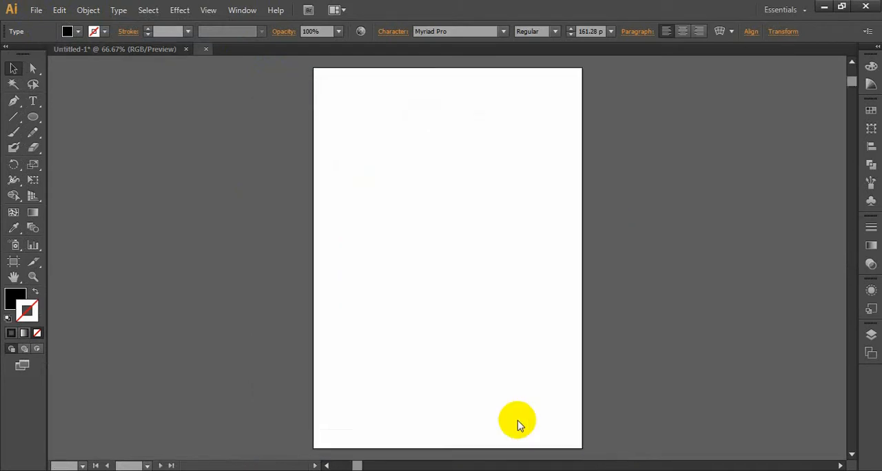
Step: Copy all the artwork from the Untitled-1 document and paste it into the Bruchure Design document
{"action": "left_click", "coordinate": [166, 52]}
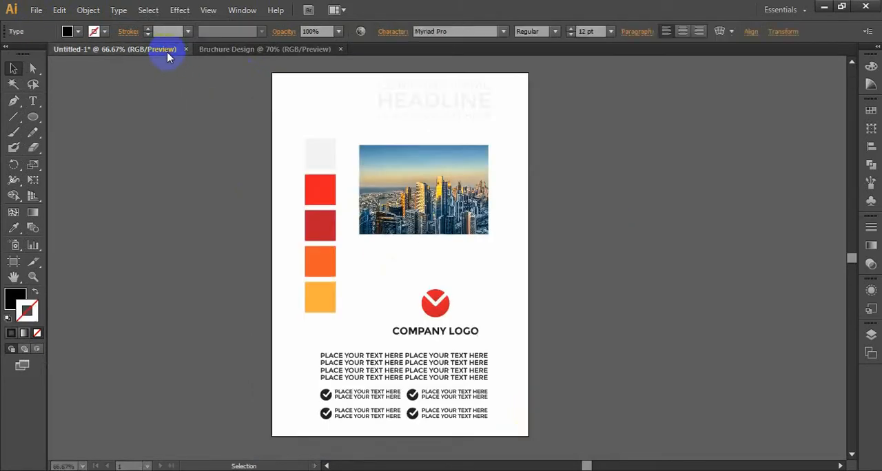
{"action": "left_click_drag", "start_coordinate": [255, 73], "coordinate": [522, 449]}
{"action": "key", "text": "a"}
{"action": "left_click", "coordinate": [296, 55]}
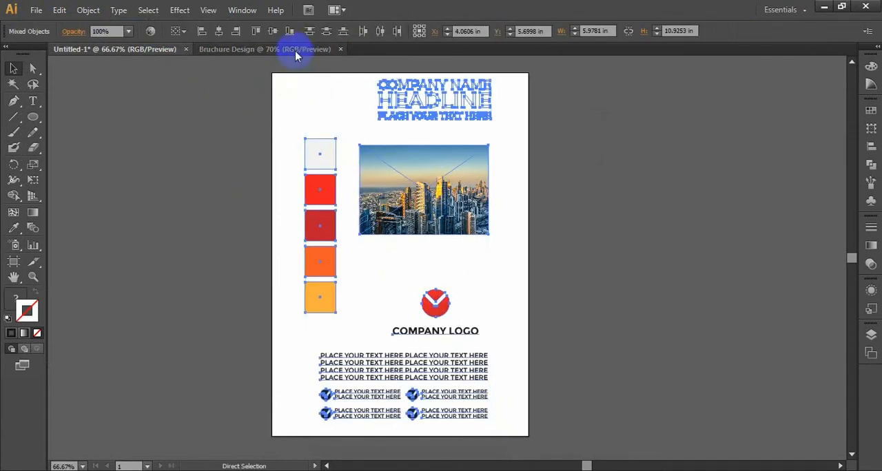
{"action": "key", "text": "ctrl+v"}
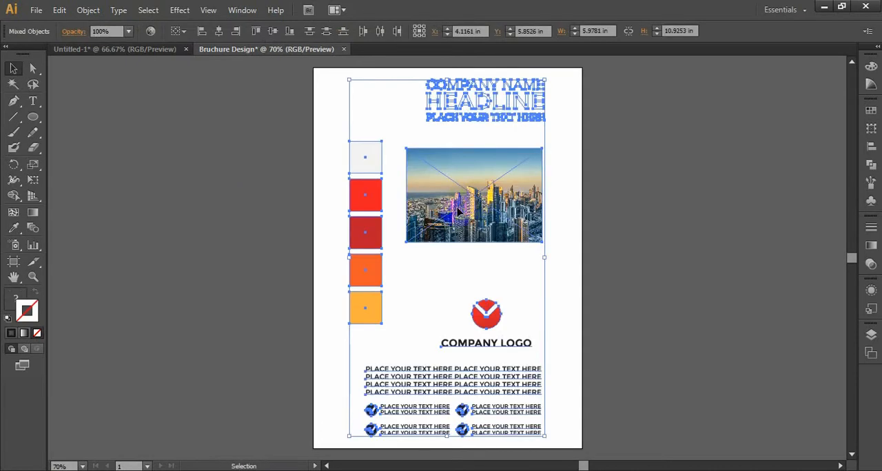
Step: Move the pasted artwork off the artboard to the empty canvas on its right and deselect it
{"action": "left_click_drag", "start_coordinate": [435, 204], "coordinate": [706, 214]}
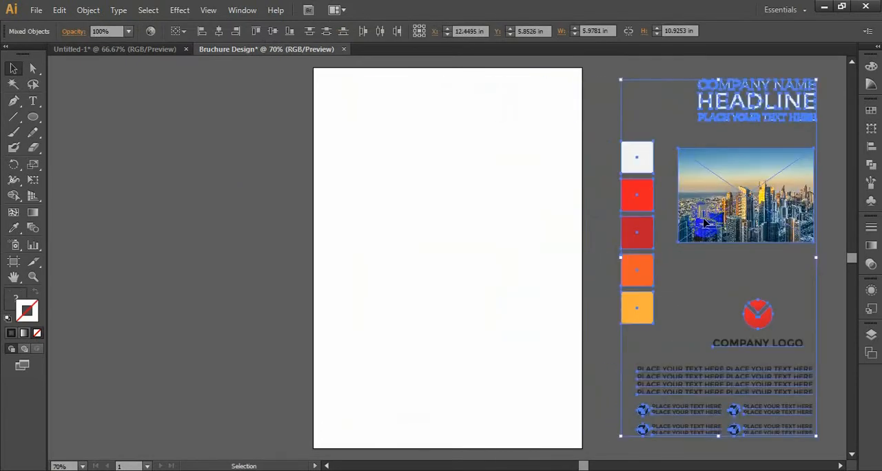
{"action": "key", "text": "space"}
{"action": "left_click_drag", "start_coordinate": [540, 208], "coordinate": [489, 207]}
{"action": "left_click", "coordinate": [213, 172]}
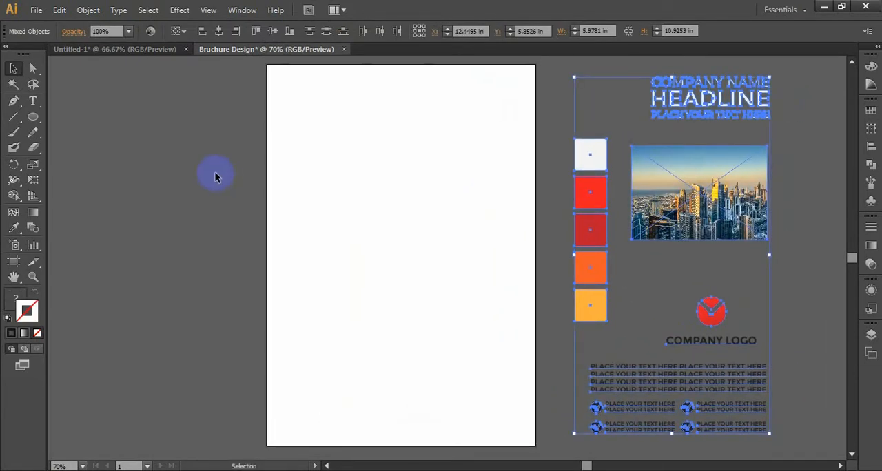
Step: Draw a white background rectangle that covers the whole artboard from corner to corner
{"action": "left_click_drag", "start_coordinate": [37, 121], "coordinate": [73, 114]}
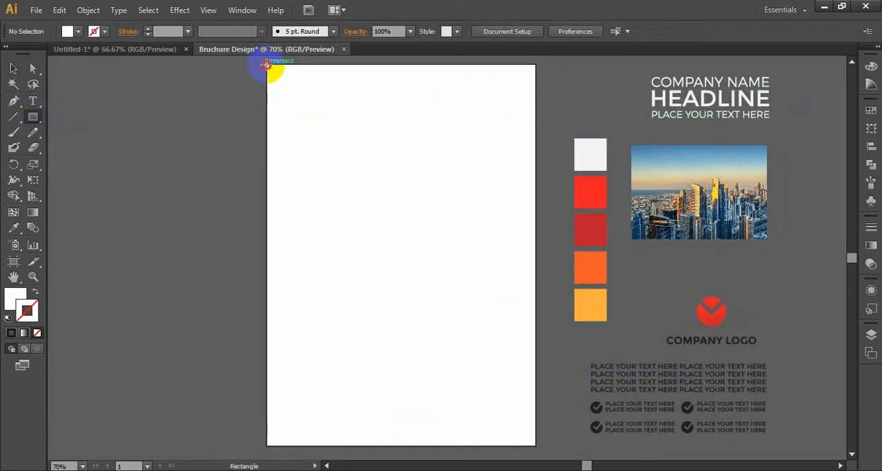
{"action": "left_click_drag", "start_coordinate": [267, 65], "coordinate": [535, 445]}
{"action": "key", "text": "v"}
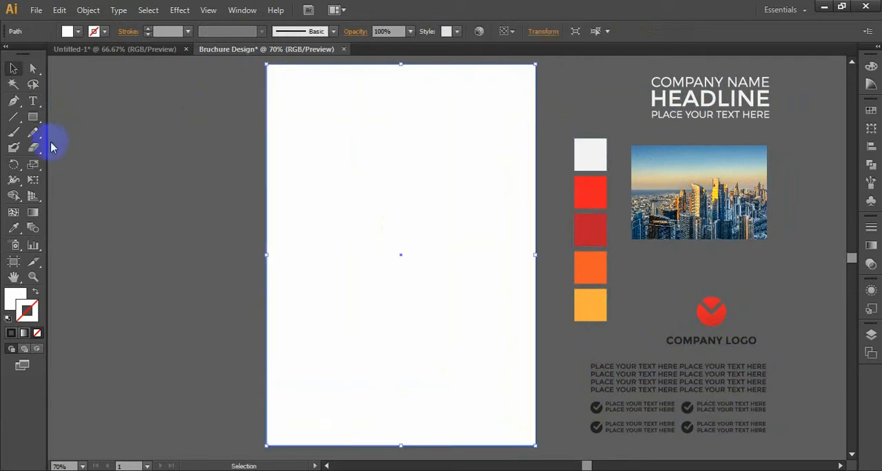
Step: Draw a large circle in the upper half of the page and position it overlapping the artboard's left edge
{"action": "left_click_drag", "start_coordinate": [36, 119], "coordinate": [71, 145]}
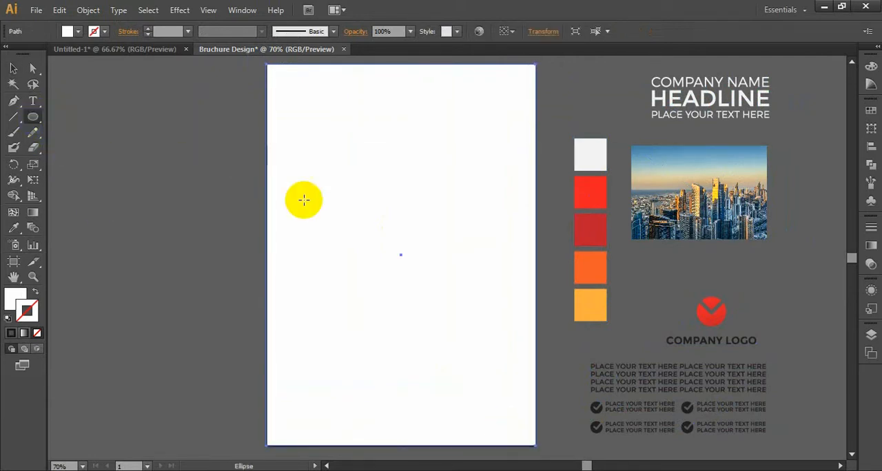
{"action": "left_click_drag", "start_coordinate": [306, 168], "coordinate": [406, 228]}
{"action": "key", "text": "v"}
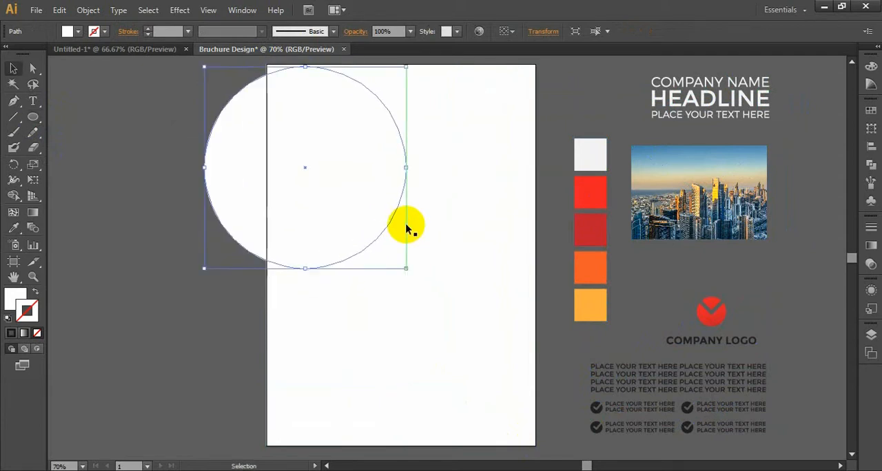
{"action": "left_click_drag", "start_coordinate": [312, 154], "coordinate": [336, 177]}
Step: Fill the circle with the bright red sampled from the second colour swatch square
{"action": "left_click", "coordinate": [14, 227]}
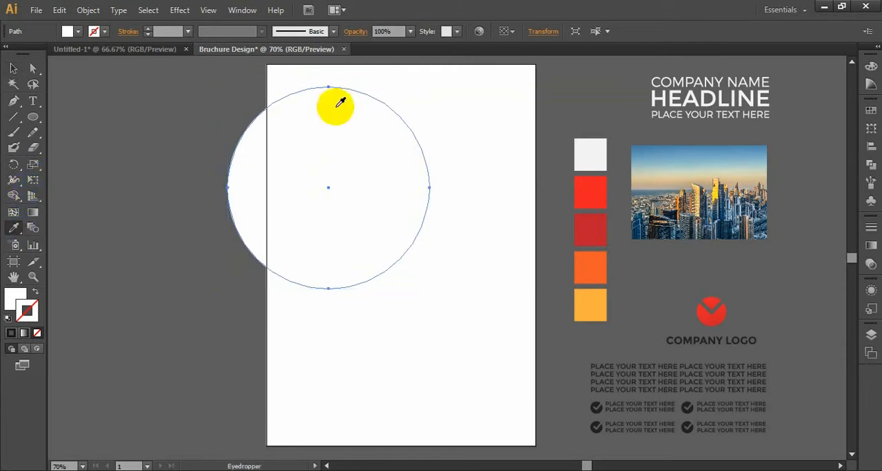
{"action": "left_click", "coordinate": [591, 186]}
{"action": "key", "text": "v"}
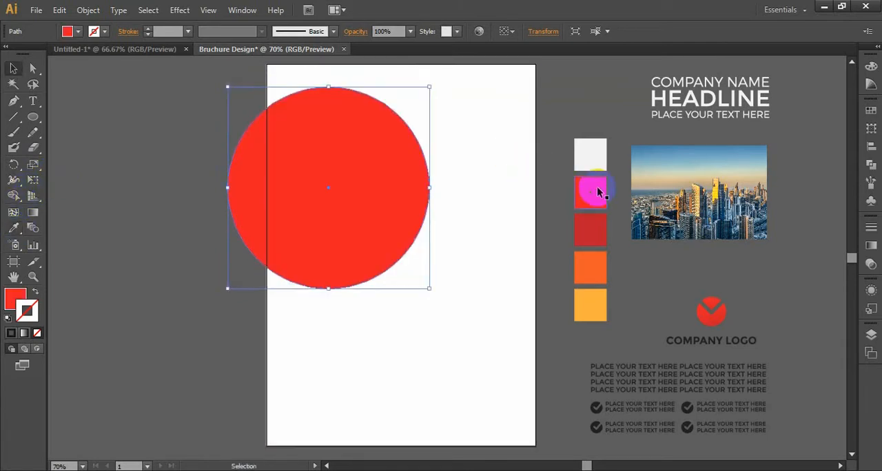
Step: Move the red circle slightly down the page and nudge it to the right
{"action": "left_click", "coordinate": [354, 215]}
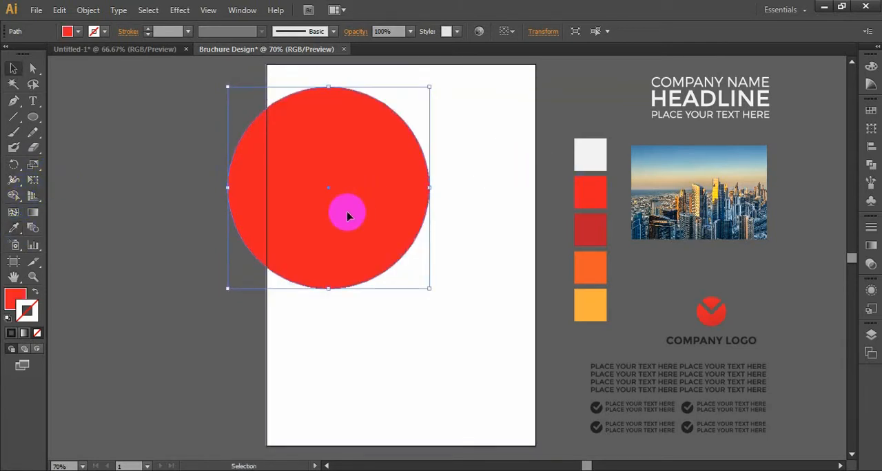
{"action": "left_click_drag", "start_coordinate": [347, 216], "coordinate": [351, 239]}
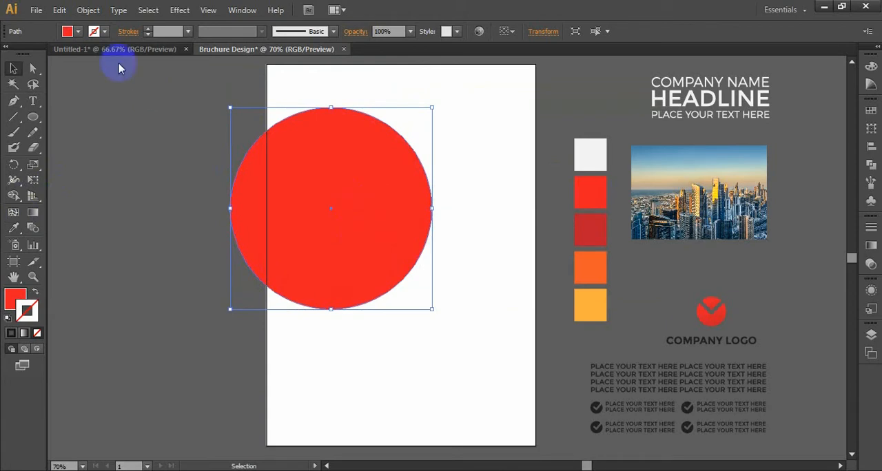
{"action": "left_click", "coordinate": [88, 9]}
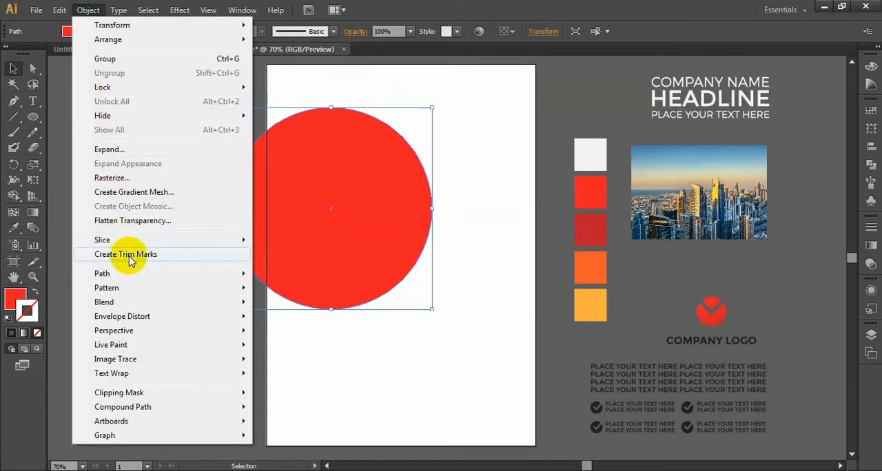
{"action": "left_click", "coordinate": [88, 10]}
{"action": "left_click", "coordinate": [252, 180]}
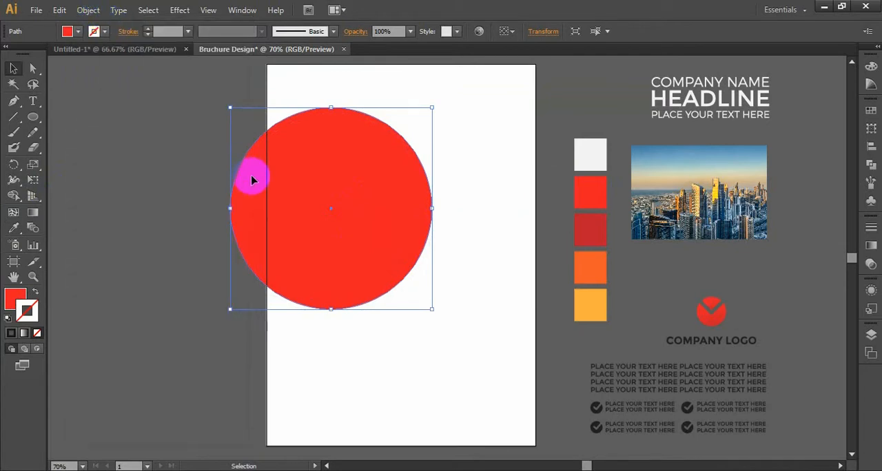
{"action": "key", "text": "Right"}
{"action": "key", "text": "Right"}
{"action": "key", "text": "Right"}
{"action": "key", "text": "Right"}
{"action": "key", "text": "Right"}
{"action": "key", "text": "Right"}
{"action": "key", "text": "Right"}
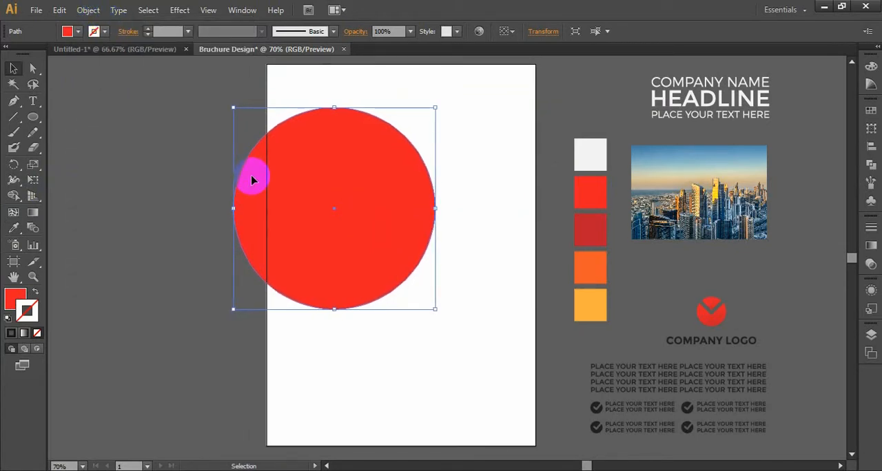
Step: Offset the red circle's path outward by 1.375 in with Miter joins, previewing the result
{"action": "left_click", "coordinate": [88, 10]}
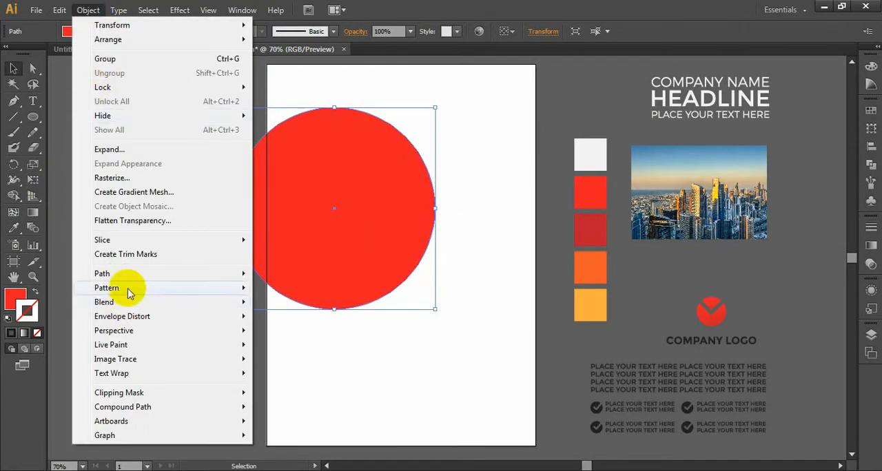
{"action": "mouse_move", "coordinate": [220, 272]}
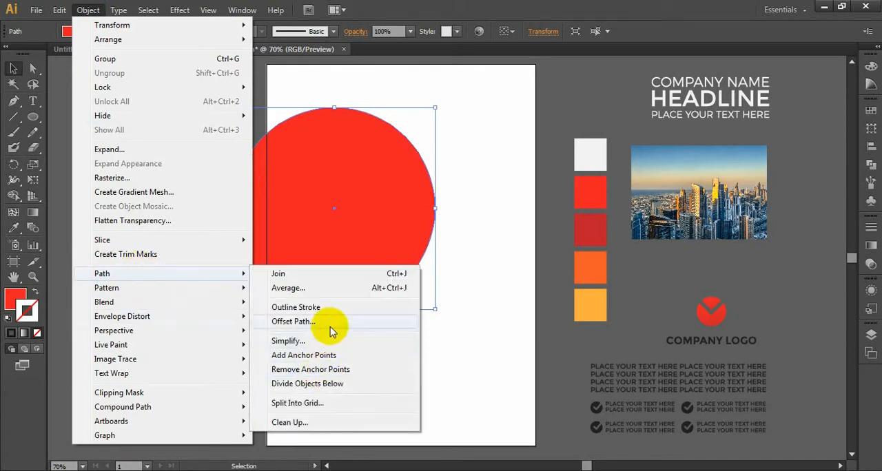
{"action": "left_click", "coordinate": [293, 321]}
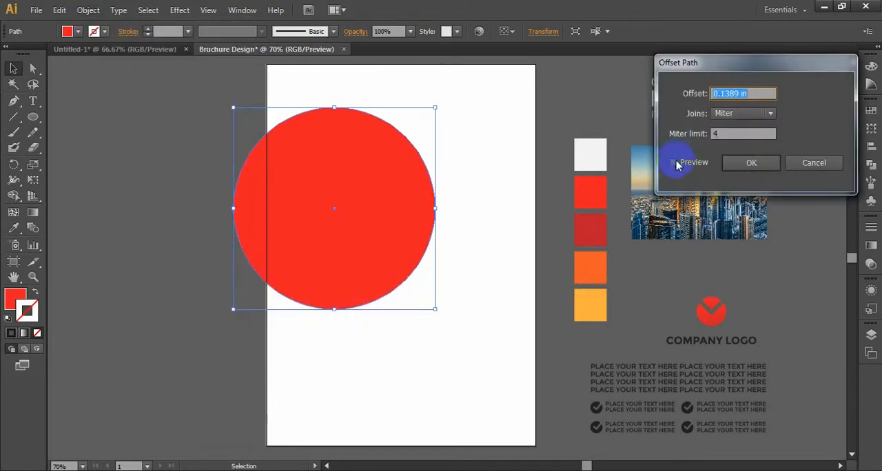
{"action": "left_click", "coordinate": [674, 164]}
{"action": "left_click", "coordinate": [750, 95]}
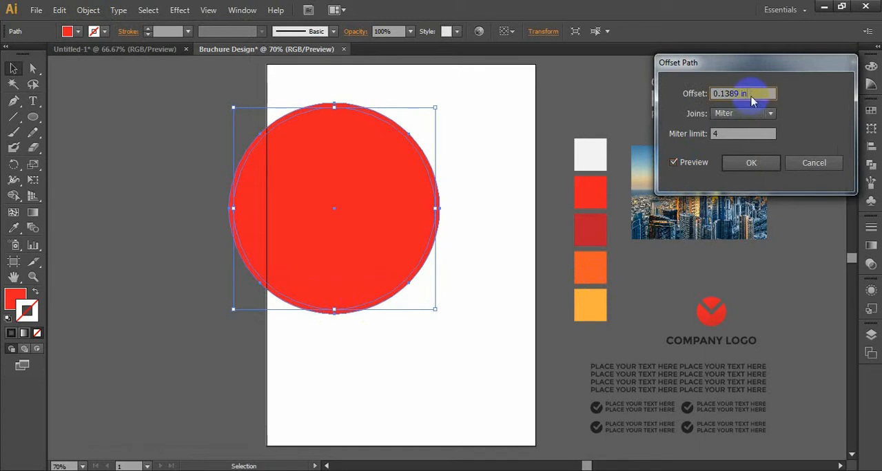
{"action": "type", "text": "1"}
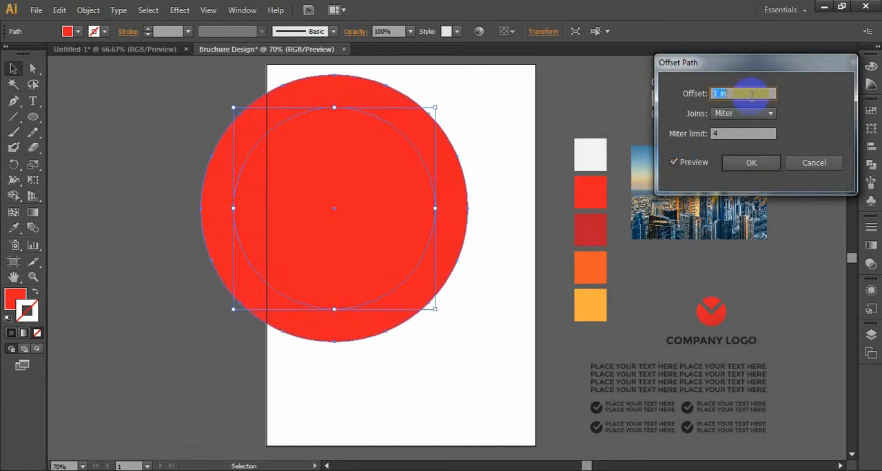
{"action": "key", "text": "Up"}
{"action": "key", "text": "Up"}
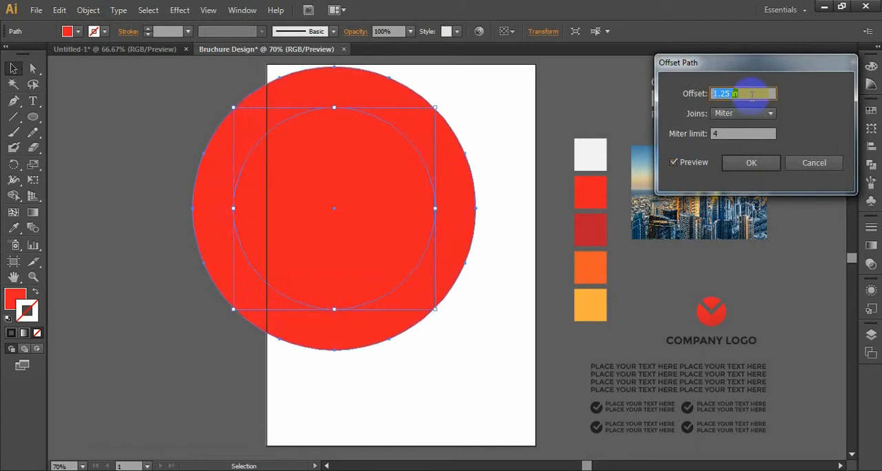
{"action": "key", "text": "Up"}
{"action": "key", "text": "Up"}
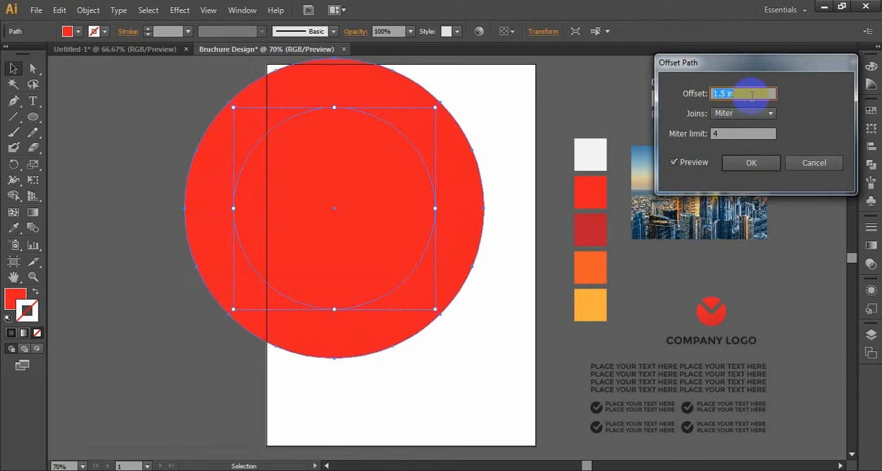
{"action": "left_click", "coordinate": [753, 163]}
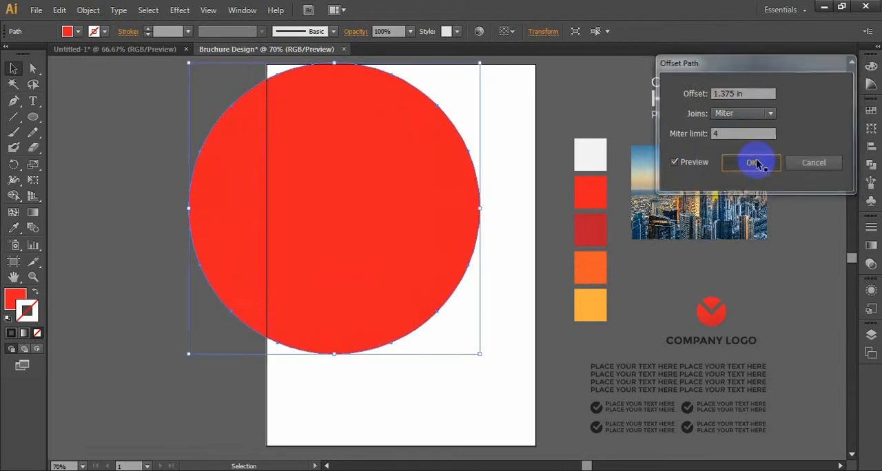
Step: Fill the inner circle with the white sampled from the page background
{"action": "left_click", "coordinate": [279, 211]}
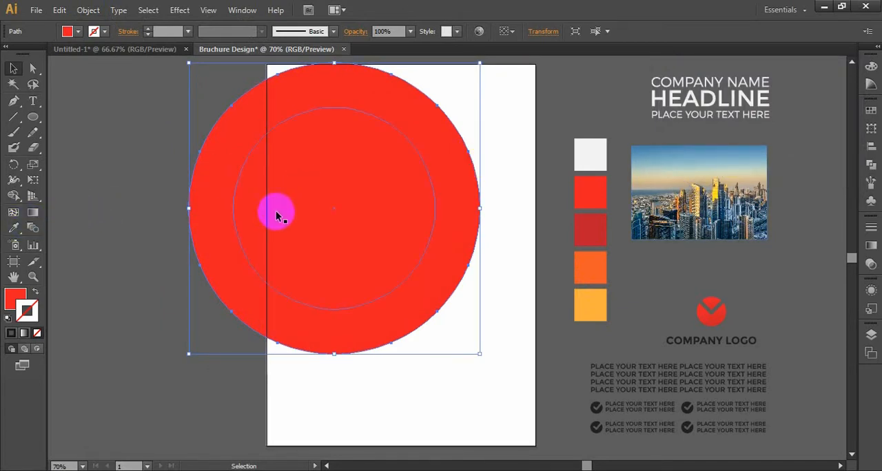
{"action": "left_click", "coordinate": [14, 228]}
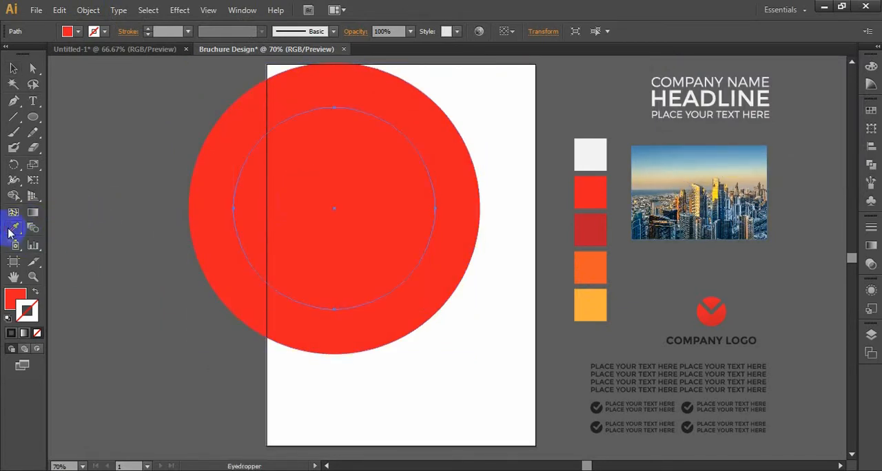
{"action": "left_click", "coordinate": [333, 396]}
Step: Select both circles together with the background rectangle and split them with the Divide pathfinder
{"action": "left_click", "coordinate": [235, 270]}
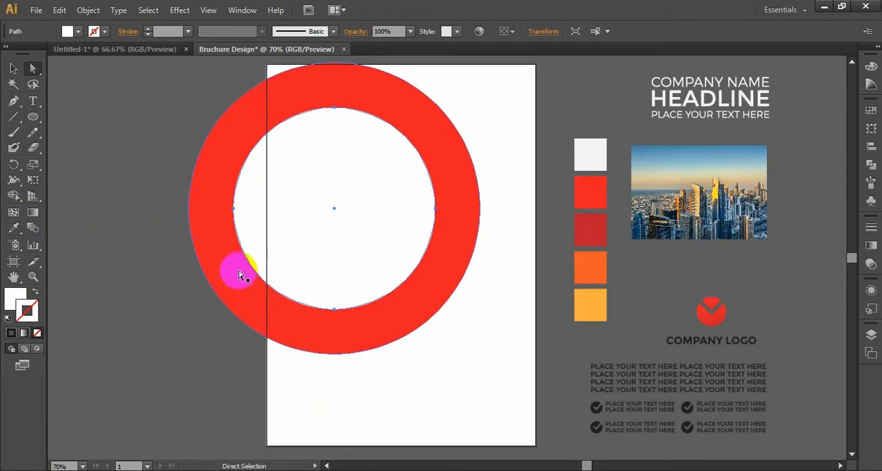
{"action": "left_click", "coordinate": [217, 241], "text": "shift"}
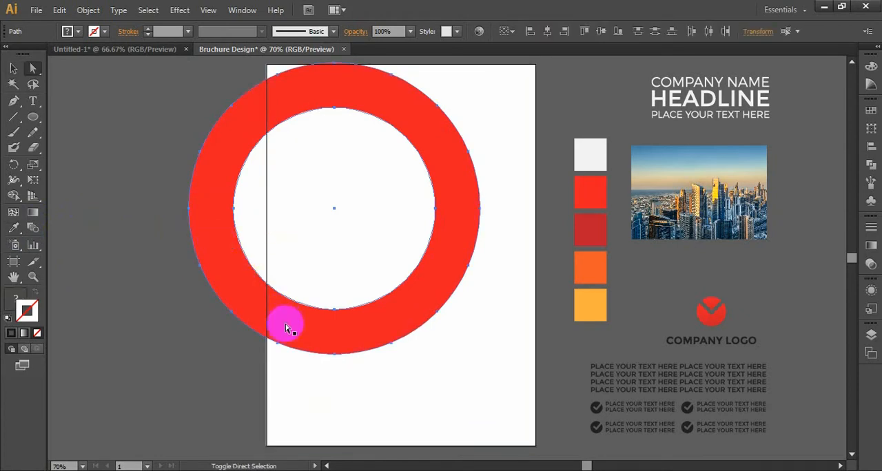
{"action": "left_click", "coordinate": [328, 383], "text": "shift"}
{"action": "left_click_drag", "start_coordinate": [449, 264], "coordinate": [442, 285]}
{"action": "left_click", "coordinate": [875, 166]}
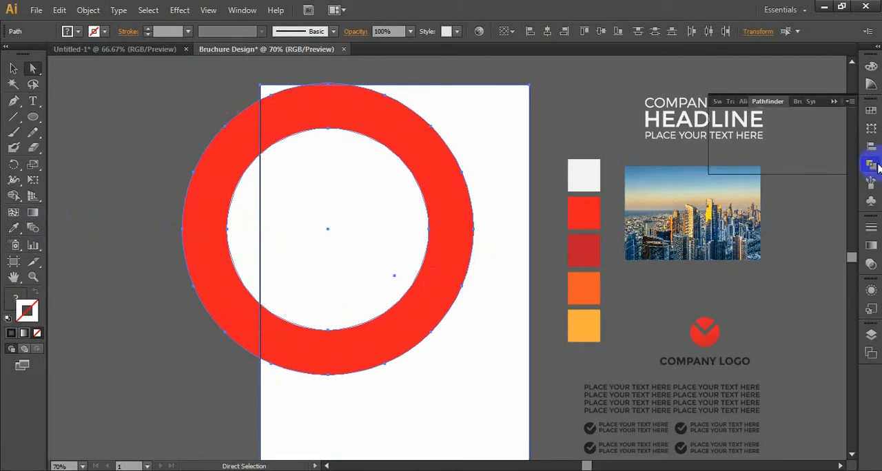
{"action": "left_click", "coordinate": [721, 164]}
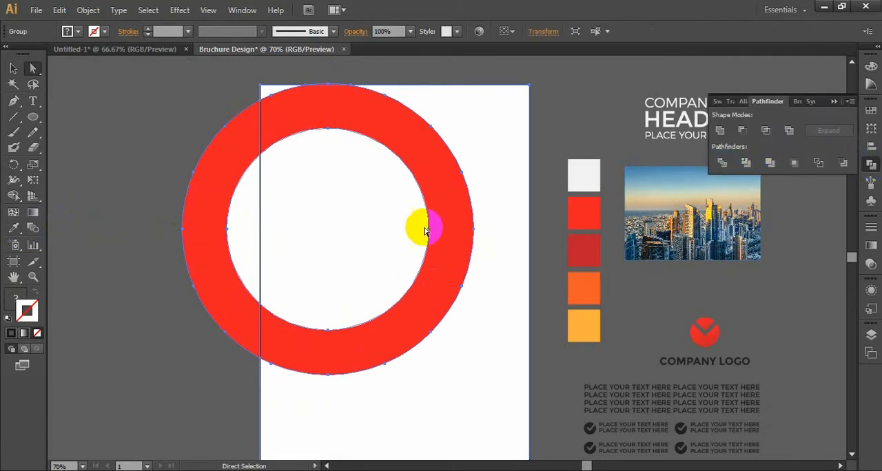
Step: Delete the divided circle pieces that extend beyond the artboard's left and top edges
{"action": "left_click", "coordinate": [170, 146]}
{"action": "left_click_drag", "start_coordinate": [170, 146], "coordinate": [249, 297]}
{"action": "key", "text": "Delete"}
{"action": "key", "text": "Delete"}
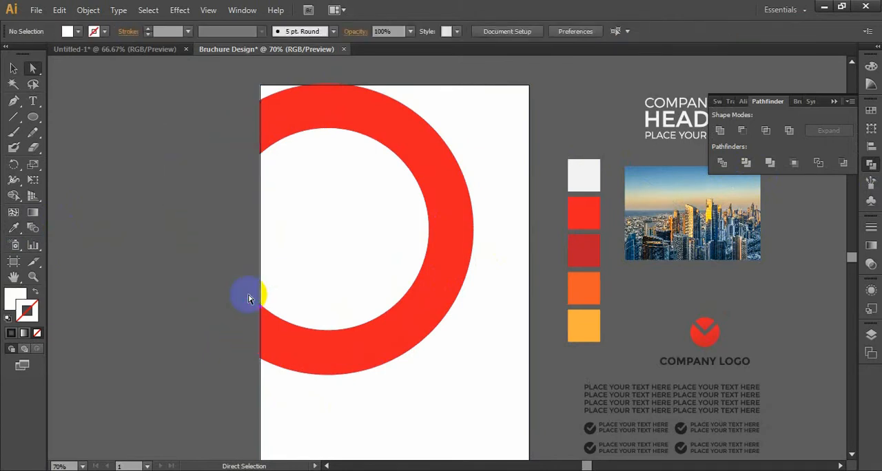
{"action": "left_click", "coordinate": [329, 84]}
{"action": "key", "text": "Delete"}
{"action": "key", "text": "Delete"}
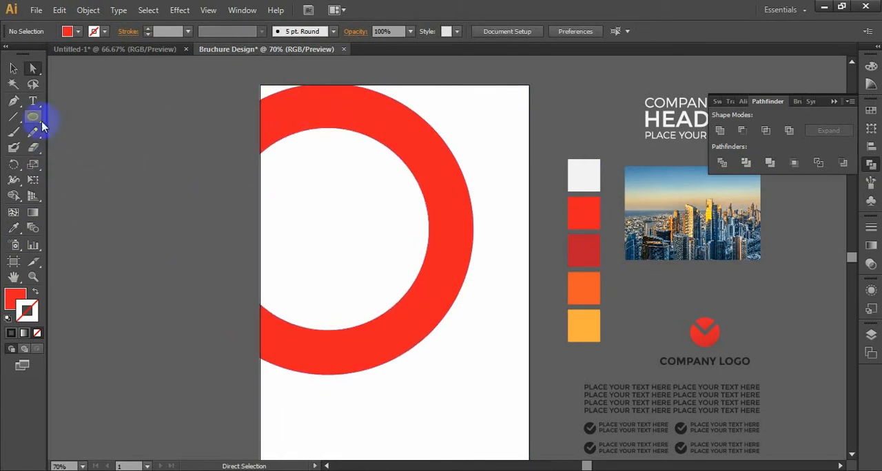
Step: Draw a red Pen shape filling the page's top corners, curving from the ring's outer edge to the artboard's right edge about 2.77 in down
{"action": "left_click", "coordinate": [14, 101]}
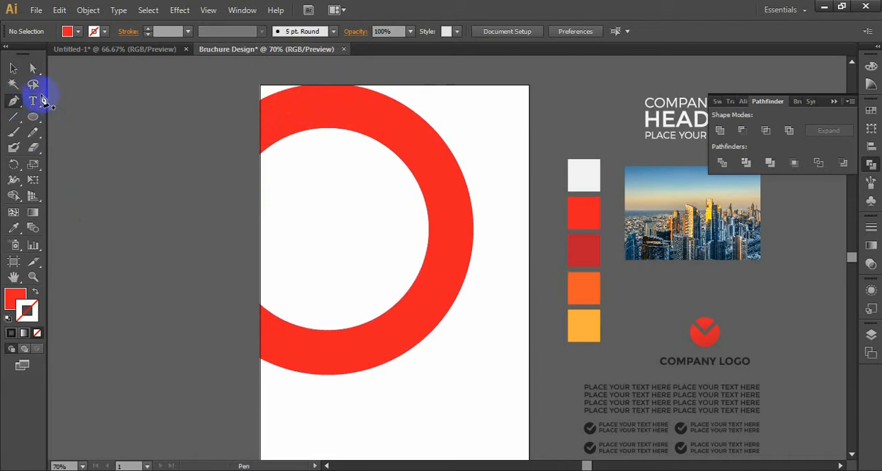
{"action": "left_click", "coordinate": [474, 251]}
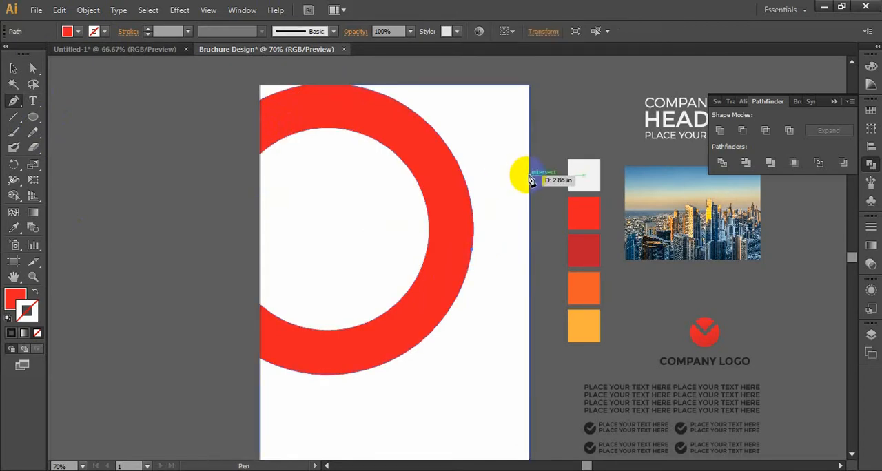
{"action": "left_click_drag", "start_coordinate": [527, 176], "coordinate": [567, 166]}
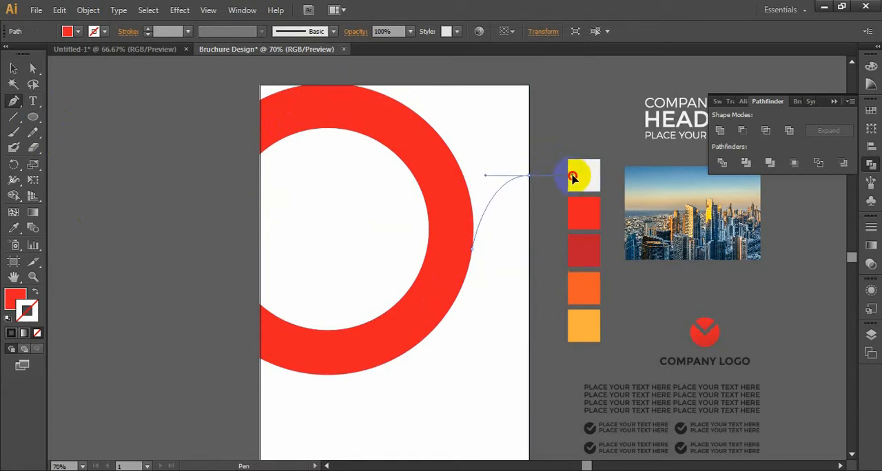
{"action": "left_click_drag", "start_coordinate": [572, 176], "coordinate": [572, 175]}
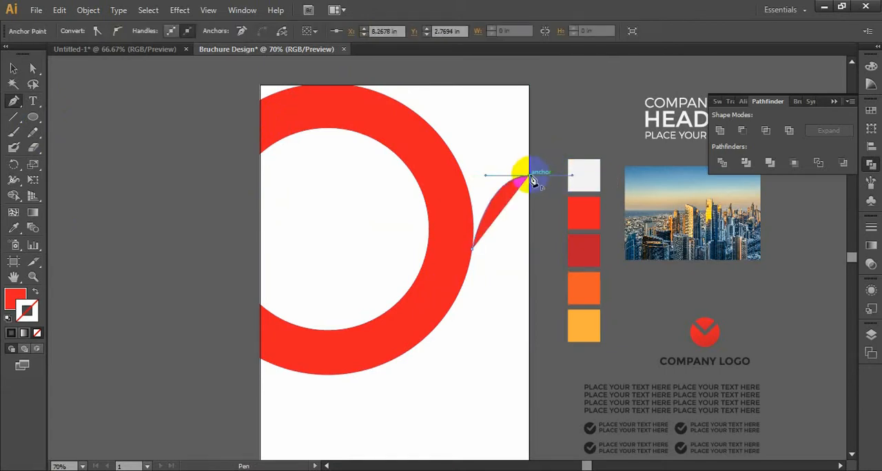
{"action": "left_click", "coordinate": [529, 86]}
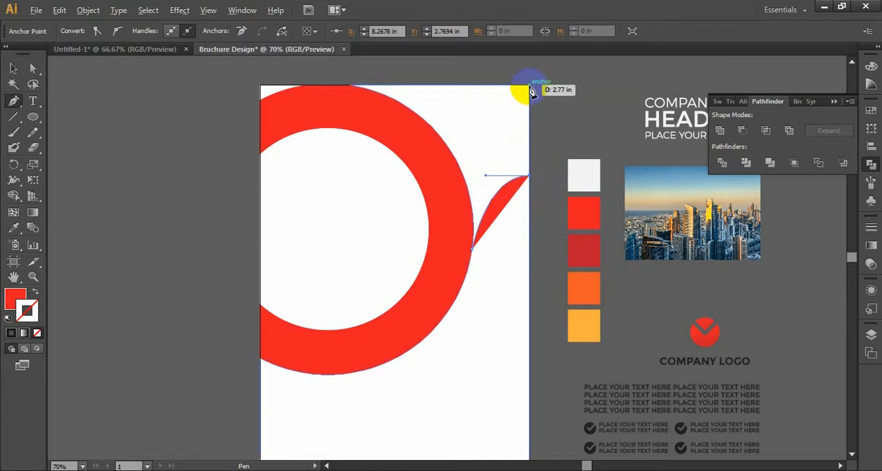
{"action": "left_click", "coordinate": [341, 87]}
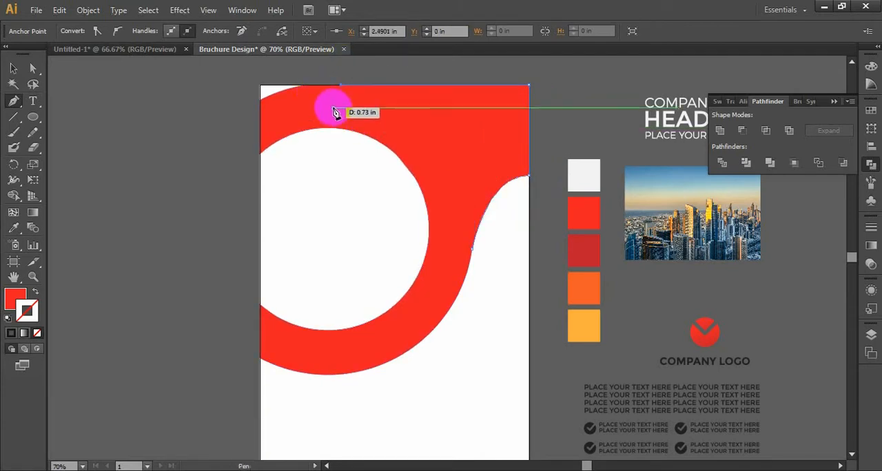
{"action": "left_click", "coordinate": [261, 87]}
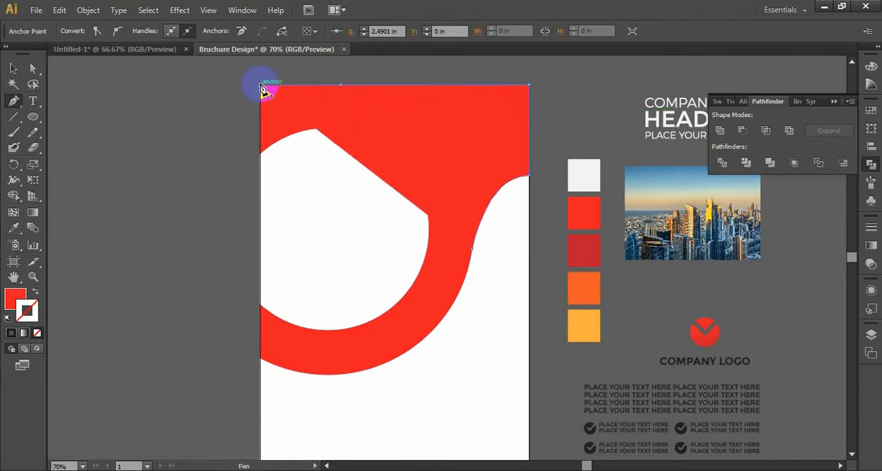
{"action": "left_click_drag", "start_coordinate": [334, 111], "coordinate": [390, 127]}
{"action": "left_click_drag", "start_coordinate": [440, 163], "coordinate": [454, 230]}
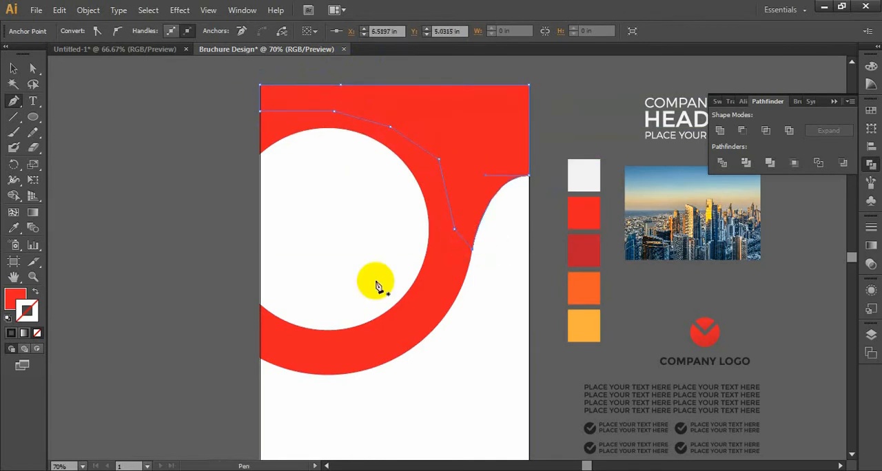
{"action": "left_click", "coordinate": [203, 305], "text": "ctrl"}
Step: Draw a small closed red Pen shape that smooths the ring's lower outer curve where it meets the artboard's left edge
{"action": "left_click_drag", "start_coordinate": [192, 336], "coordinate": [239, 262]}
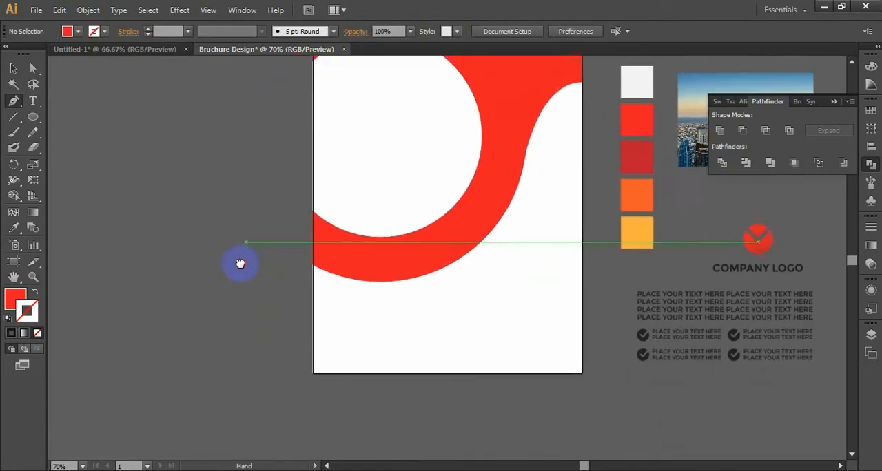
{"action": "key", "text": "ctrl+plus"}
{"action": "key", "text": "ctrl+plus"}
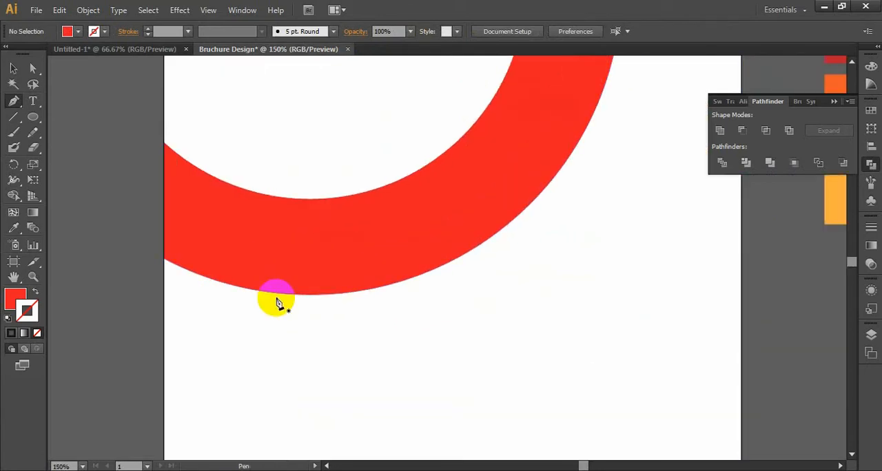
{"action": "left_click", "coordinate": [163, 278]}
{"action": "left_click_drag", "start_coordinate": [325, 295], "coordinate": [367, 292]}
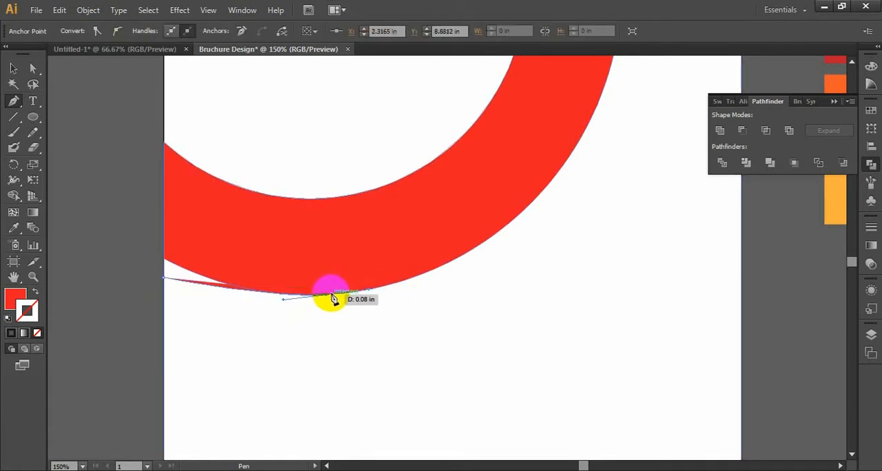
{"action": "left_click", "coordinate": [316, 298]}
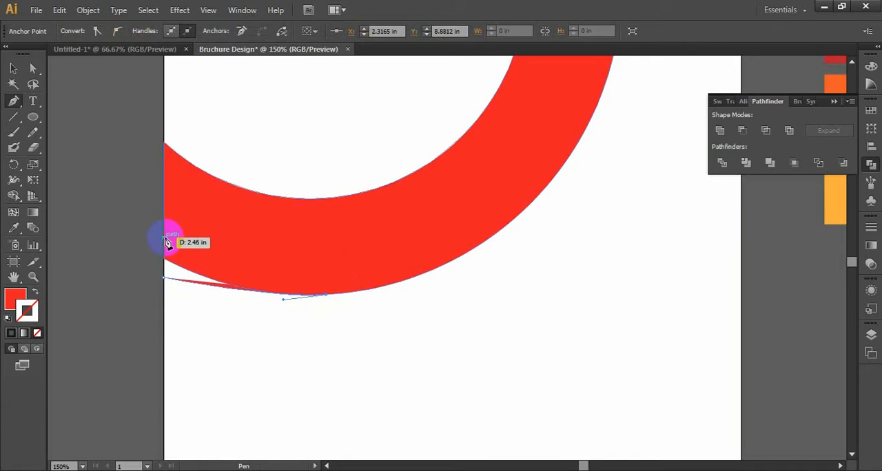
{"action": "left_click", "coordinate": [163, 237], "text": "shift"}
{"action": "key", "text": "ctrl+z"}
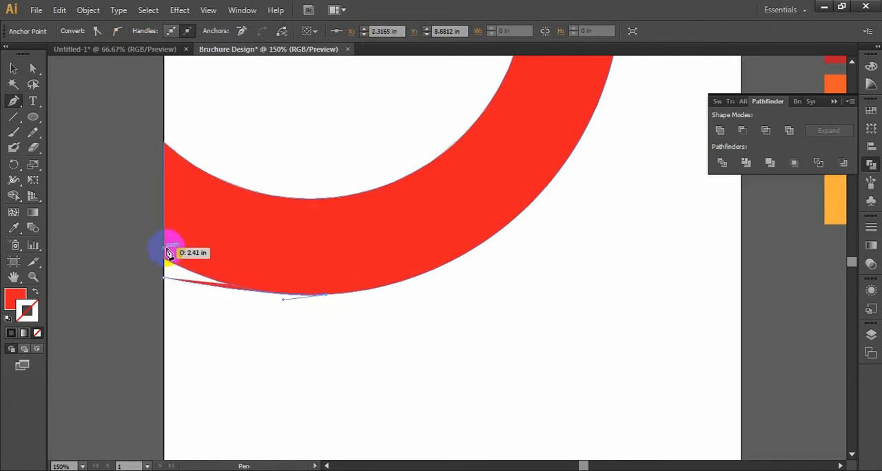
{"action": "left_click", "coordinate": [164, 239]}
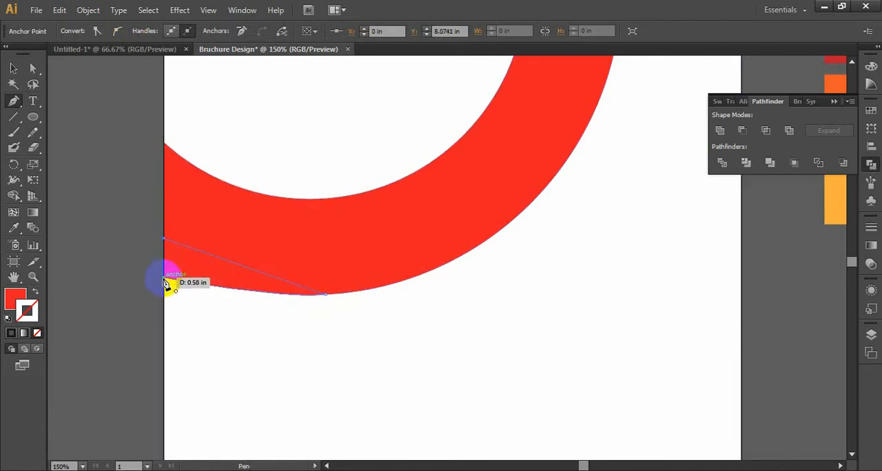
{"action": "left_click", "coordinate": [165, 282]}
{"action": "left_click", "coordinate": [148, 276], "text": "ctrl"}
Step: Select the red ring together with the two added red shapes and merge them with the Unite shape mode
{"action": "key", "text": "ctrl+minus"}
{"action": "key", "text": "ctrl+minus"}
{"action": "key", "text": "ctrl+minus"}
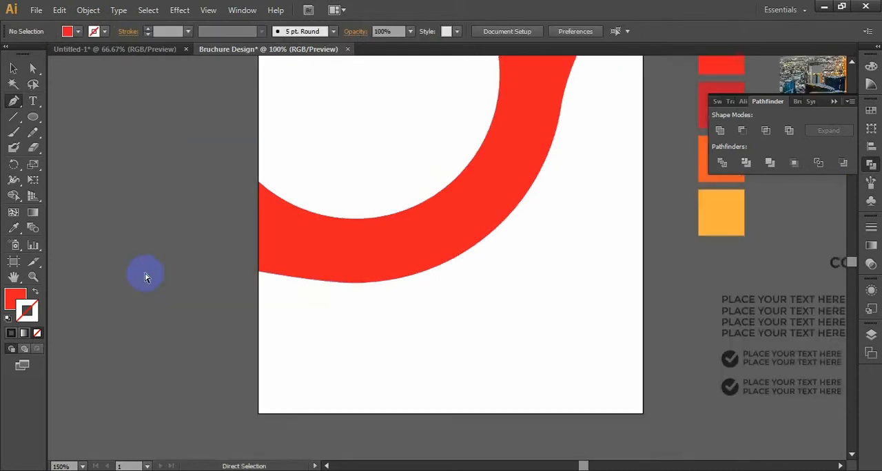
{"action": "key", "text": "ctrl+plus"}
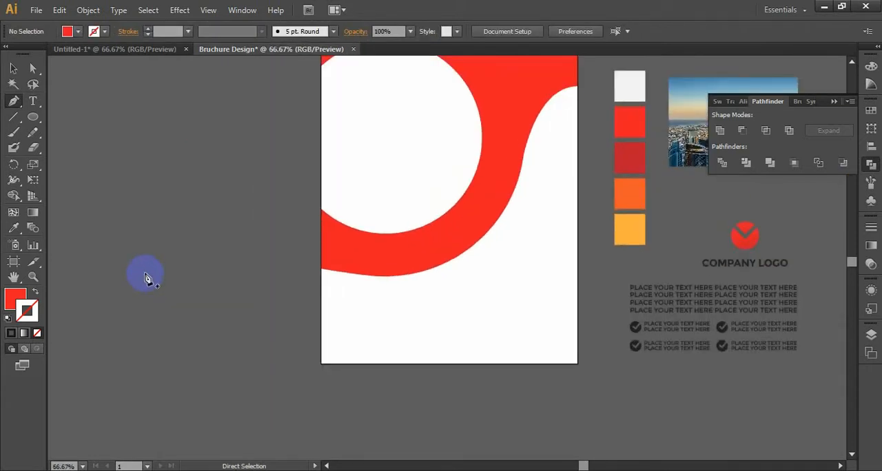
{"action": "left_click_drag", "start_coordinate": [354, 179], "coordinate": [299, 241]}
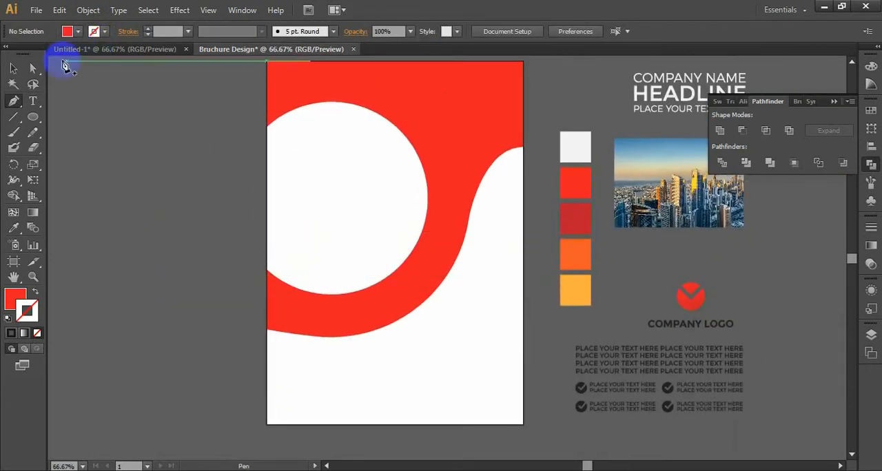
{"action": "left_click", "coordinate": [33, 68]}
{"action": "left_click", "coordinate": [295, 114]}
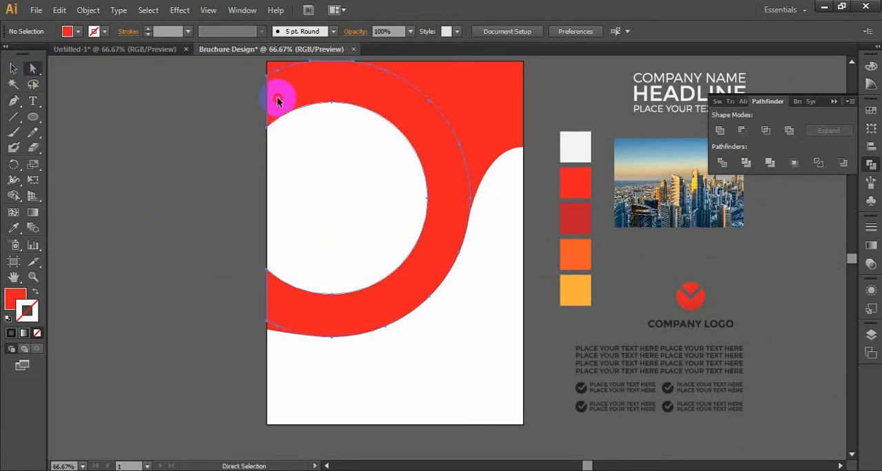
{"action": "left_click", "coordinate": [272, 72]}
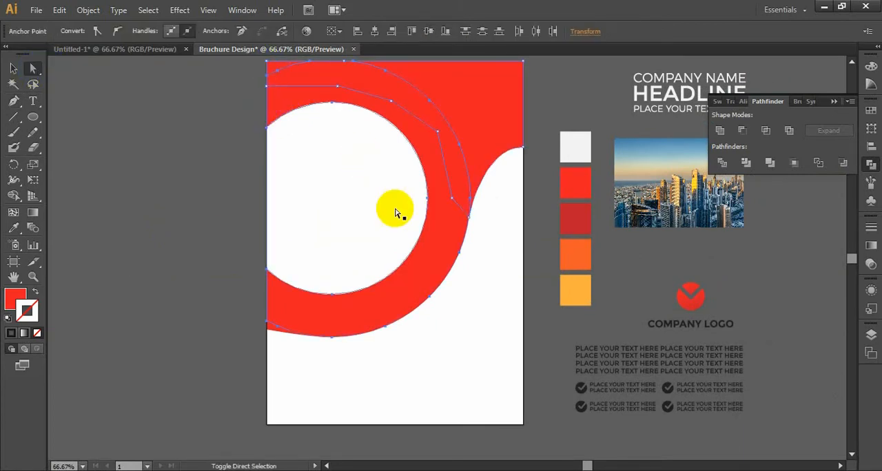
{"action": "left_click", "coordinate": [331, 327]}
{"action": "left_click_drag", "start_coordinate": [272, 331], "coordinate": [267, 312]}
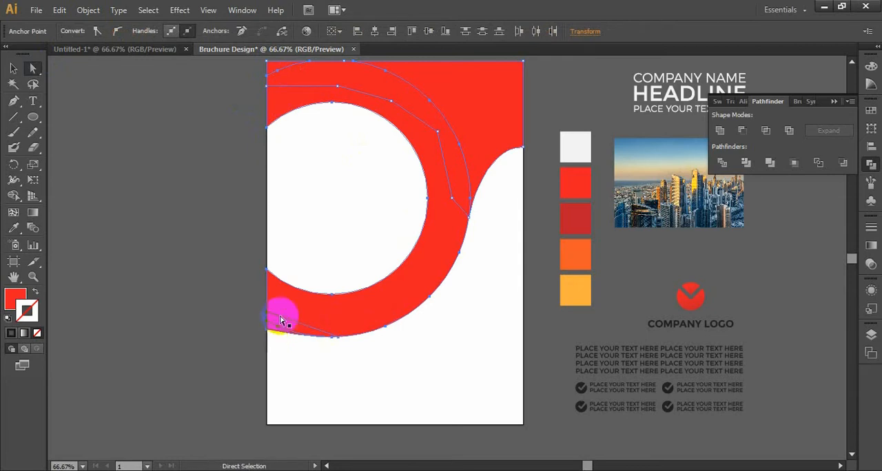
{"action": "left_click", "coordinate": [719, 131]}
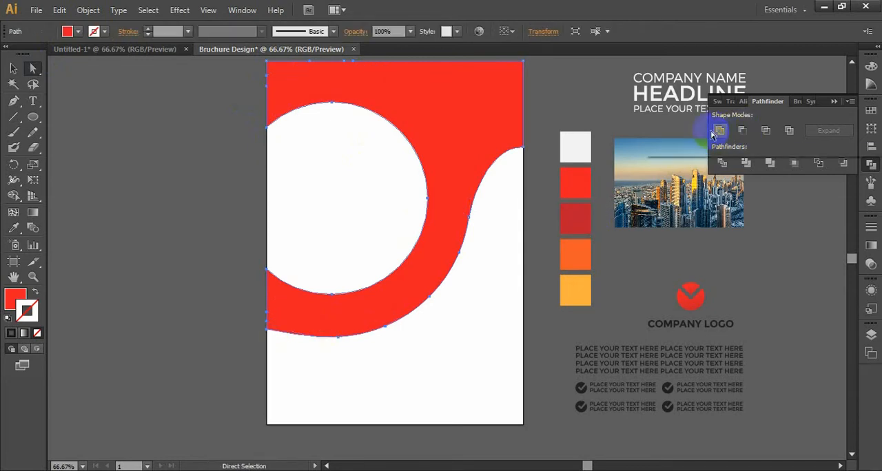
Step: Draw an arched Pen curve from the white circle's lower edge to the artboard's right edge, with no fill and a white stroke
{"action": "left_click", "coordinate": [327, 143]}
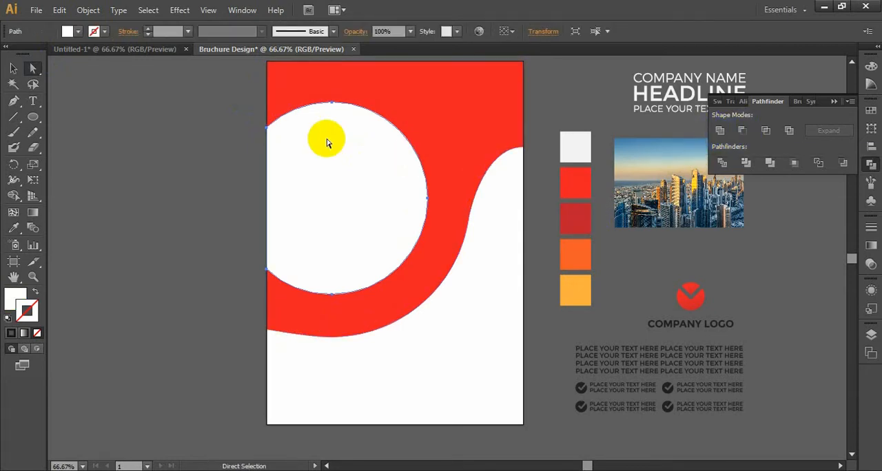
{"action": "left_click", "coordinate": [177, 228]}
{"action": "left_click_drag", "start_coordinate": [177, 226], "coordinate": [104, 229]}
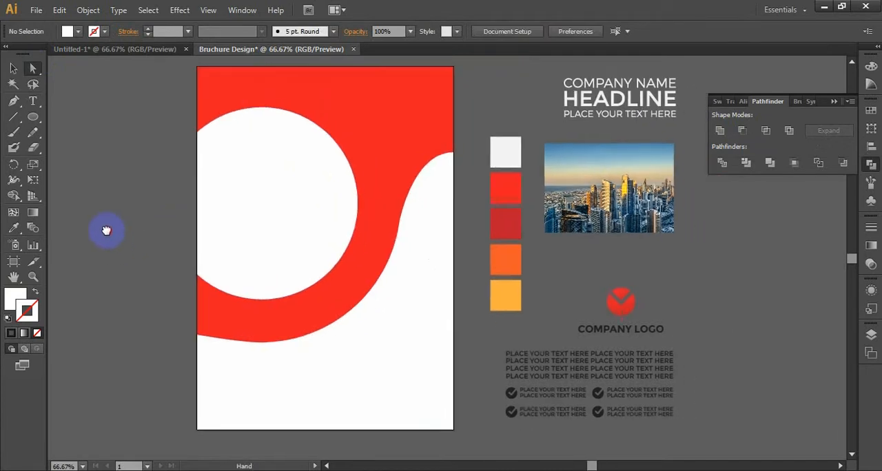
{"action": "left_click", "coordinate": [244, 293]}
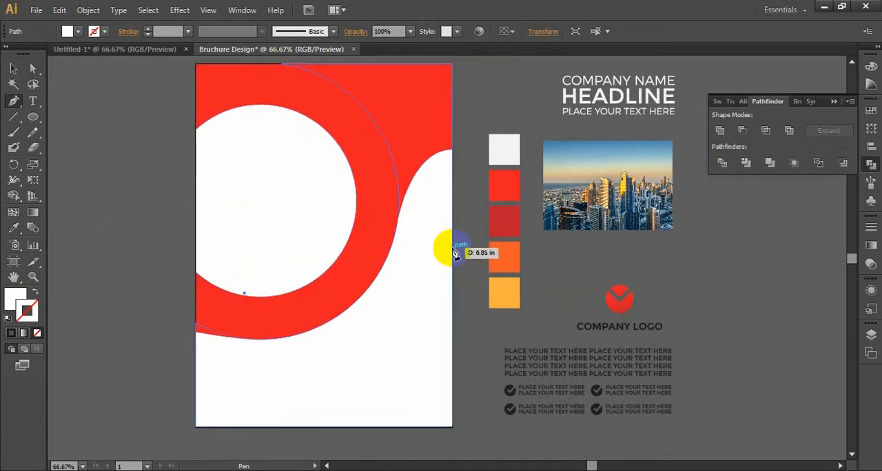
{"action": "left_click_drag", "start_coordinate": [452, 247], "coordinate": [605, 353]}
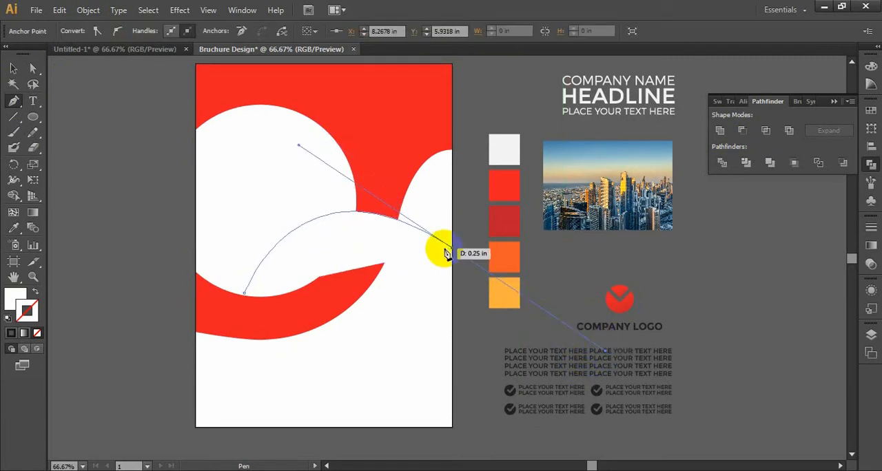
{"action": "left_click", "coordinate": [35, 294]}
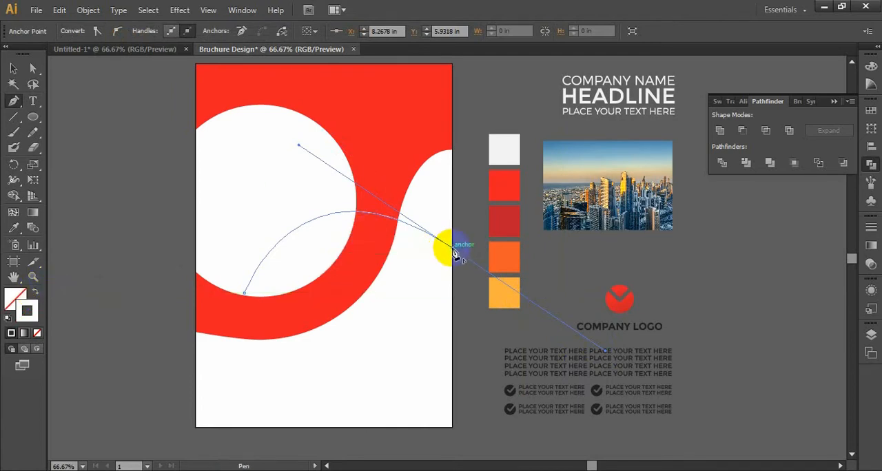
Step: Continue the path about 1.58 in straight down the artboard's right edge and arch it back to the white circle's lower edge
{"action": "left_click_drag", "start_coordinate": [454, 254], "coordinate": [454, 301]}
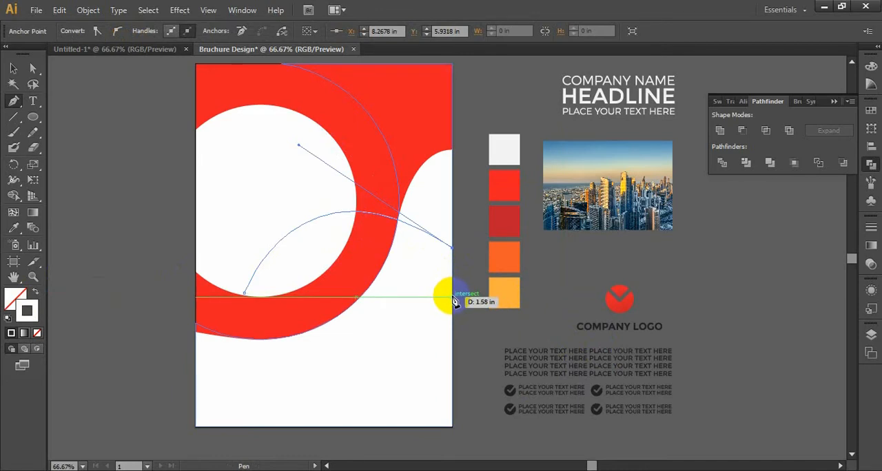
{"action": "left_click", "coordinate": [452, 297]}
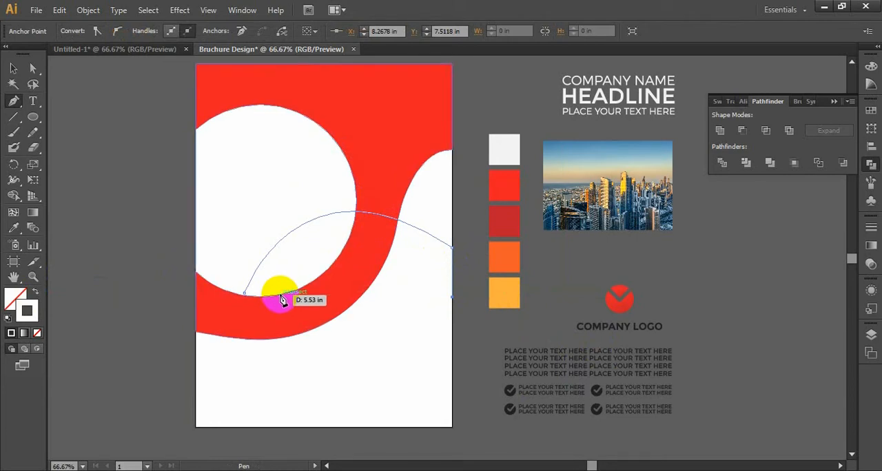
{"action": "left_click_drag", "start_coordinate": [281, 296], "coordinate": [228, 386]}
{"action": "left_click_drag", "start_coordinate": [229, 383], "coordinate": [232, 383]}
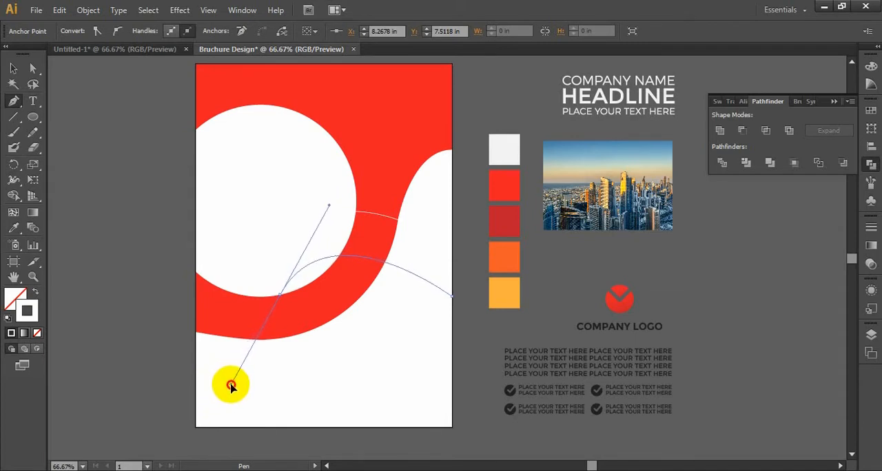
Step: Close the band's path with a curve following the white circle's lower edge between its two end points
{"action": "left_click_drag", "start_coordinate": [216, 346], "coordinate": [311, 317]}
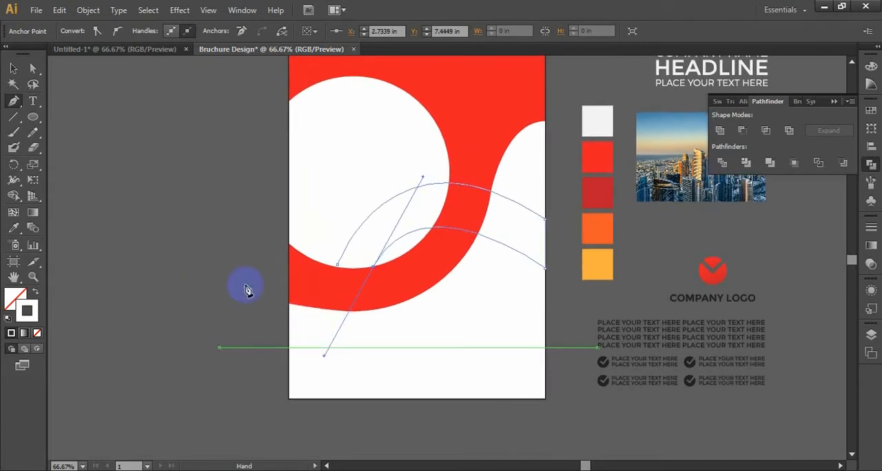
{"action": "key", "text": "ctrl+equal"}
{"action": "key", "text": "ctrl+equal"}
{"action": "key", "text": "ctrl+equal"}
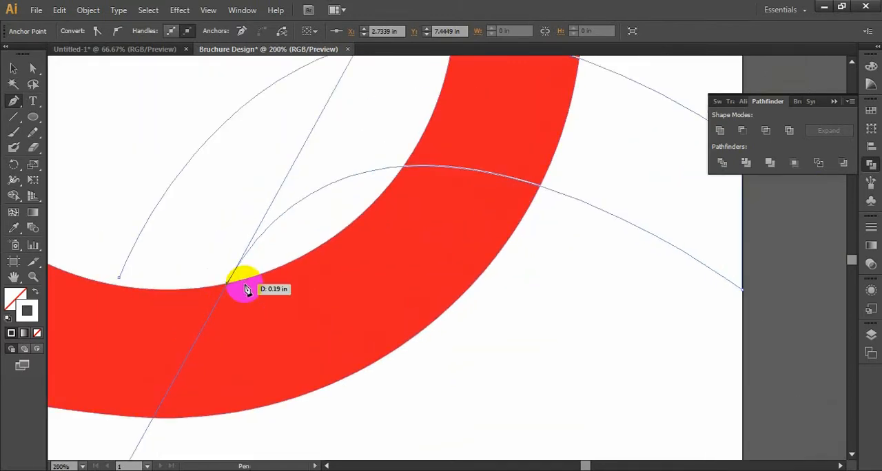
{"action": "left_click_drag", "start_coordinate": [213, 290], "coordinate": [388, 290]}
{"action": "left_click", "coordinate": [400, 286]}
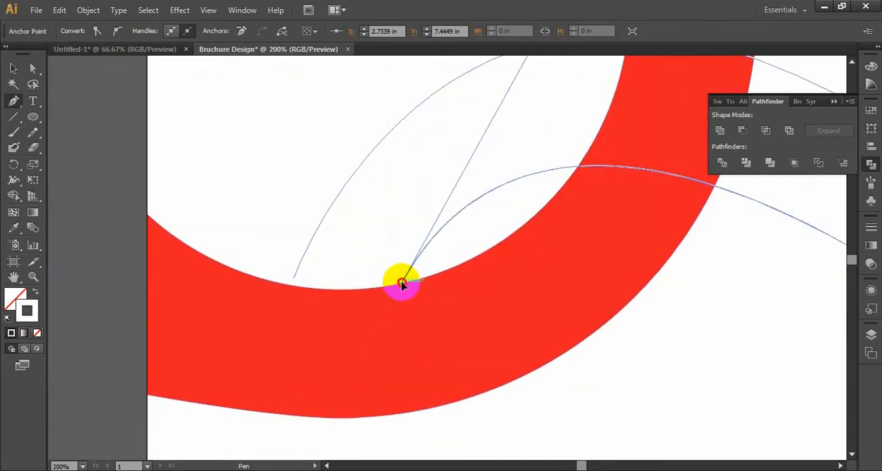
{"action": "left_click", "coordinate": [295, 282]}
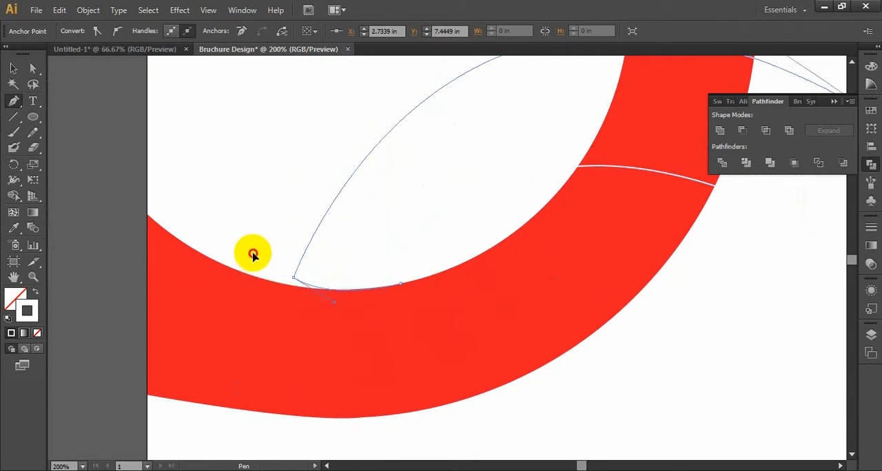
{"action": "left_click_drag", "start_coordinate": [253, 256], "coordinate": [254, 257]}
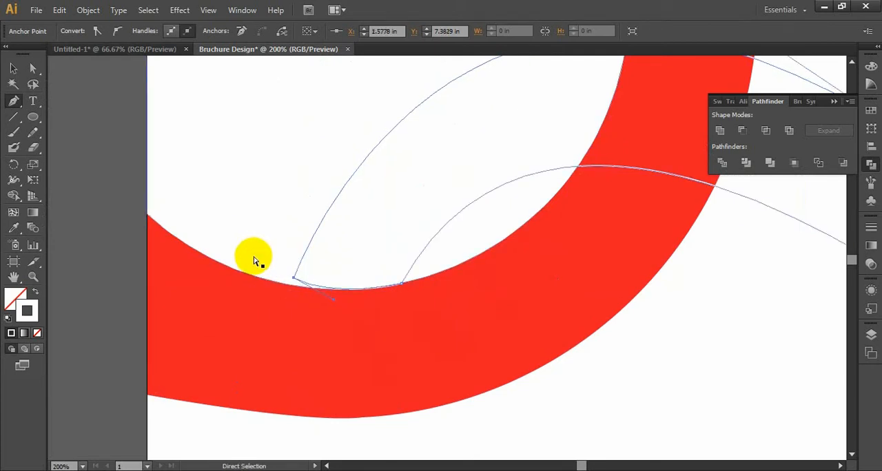
{"action": "key", "text": "ctrl+minus"}
{"action": "key", "text": "ctrl+minus"}
{"action": "key", "text": "ctrl+minus"}
{"action": "left_click", "coordinate": [15, 68]}
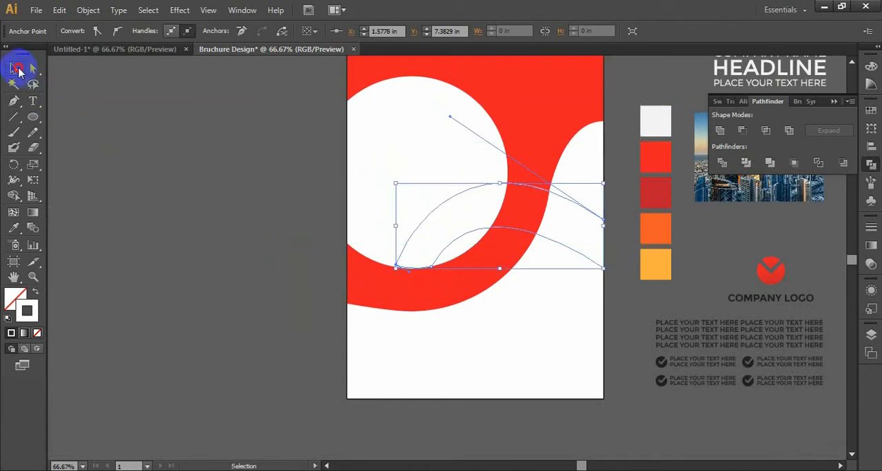
Step: Fill the closed curved band with the colour of the orange sample swatch, using the Eyedropper
{"action": "left_click", "coordinate": [14, 228]}
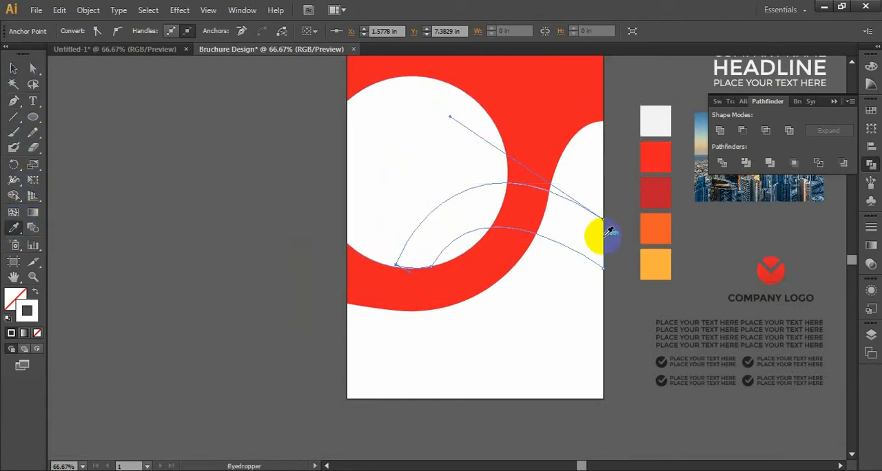
{"action": "left_click", "coordinate": [651, 229]}
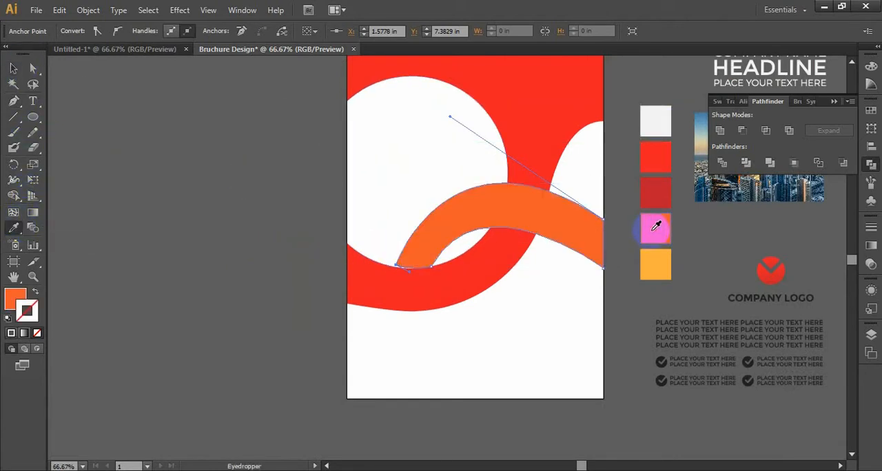
{"action": "left_click", "coordinate": [313, 286], "text": "ctrl"}
Step: Move the orange band's lower end anchor onto the white circle's edge and adjust its handle so the end follows the circle without a gap
{"action": "scroll", "coordinate": [314, 286], "scroll_direction": "up", "scroll_amount": 4}
{"action": "key", "text": "a"}
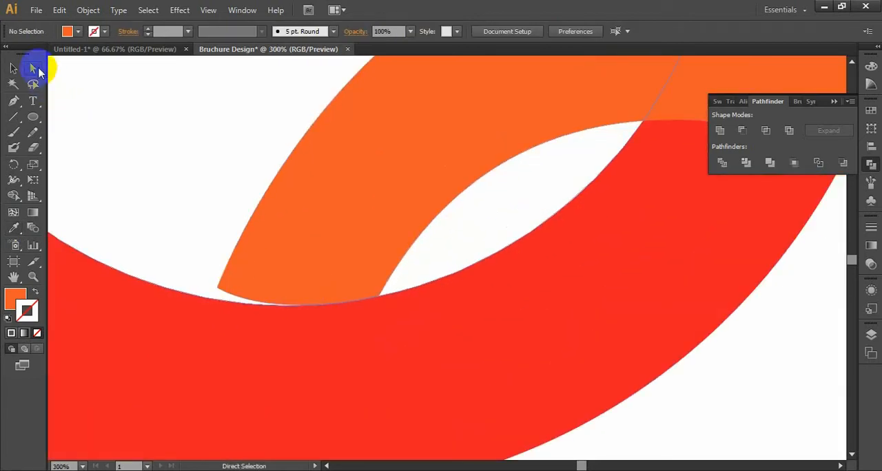
{"action": "left_click", "coordinate": [230, 267]}
{"action": "left_click_drag", "start_coordinate": [217, 291], "coordinate": [212, 298]}
{"action": "left_click_drag", "start_coordinate": [272, 336], "coordinate": [288, 321]}
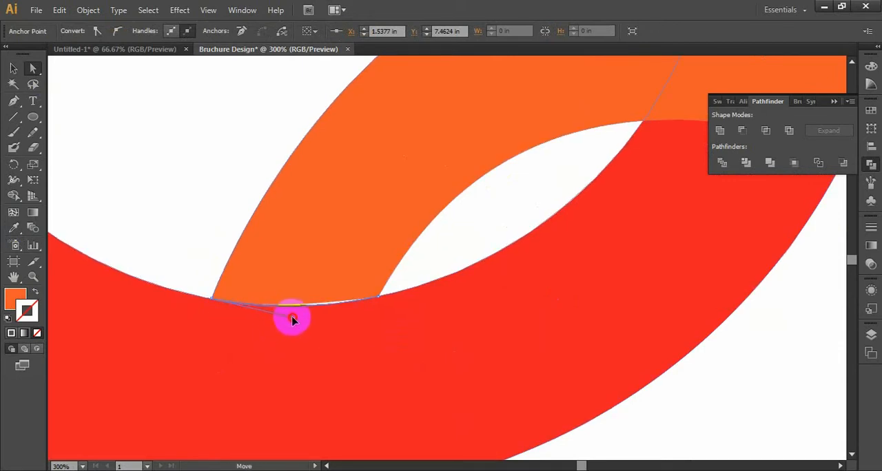
{"action": "left_click_drag", "start_coordinate": [296, 320], "coordinate": [298, 317]}
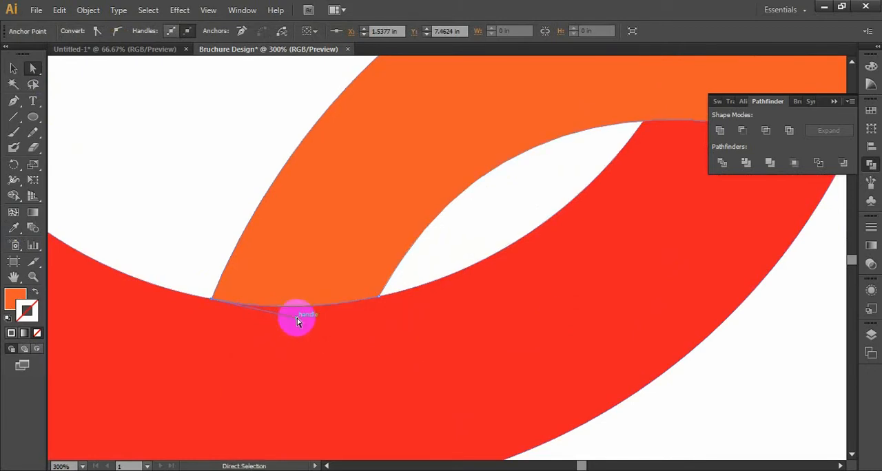
{"action": "left_click", "coordinate": [203, 279]}
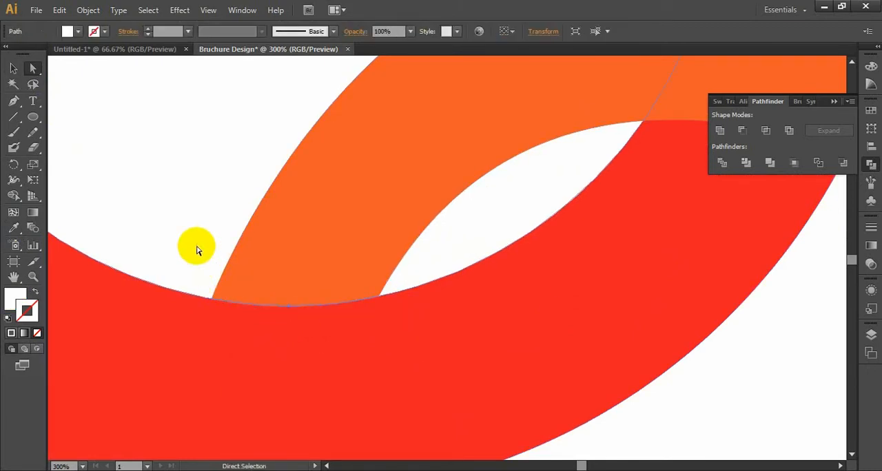
{"action": "key", "text": "ctrl+minus"}
{"action": "key", "text": "ctrl+minus"}
{"action": "key", "text": "ctrl+minus"}
{"action": "left_click", "coordinate": [196, 249], "text": "ctrl"}
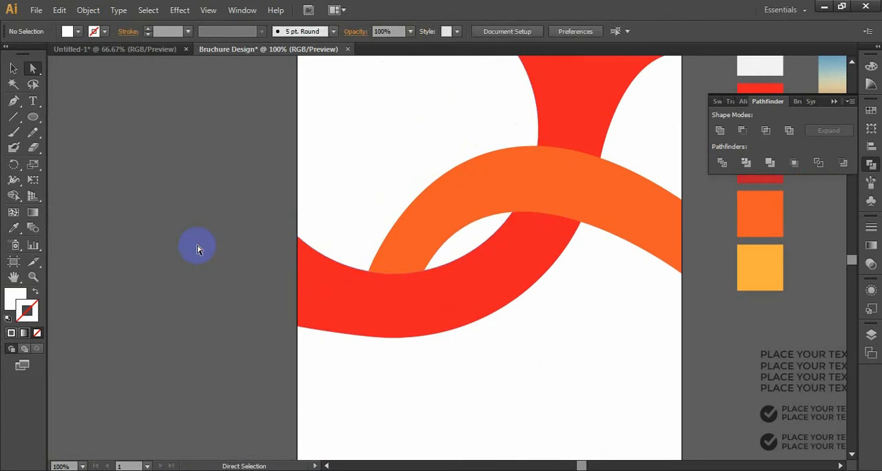
Step: Raise the orange band's upper anchor slightly along the artboard's right edge to widen that end of the band
{"action": "left_click_drag", "start_coordinate": [269, 263], "coordinate": [200, 273]}
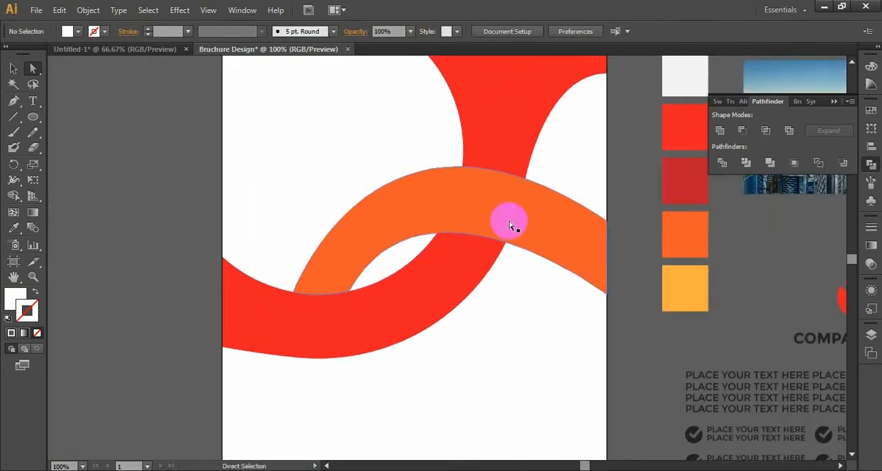
{"action": "left_click", "coordinate": [549, 228]}
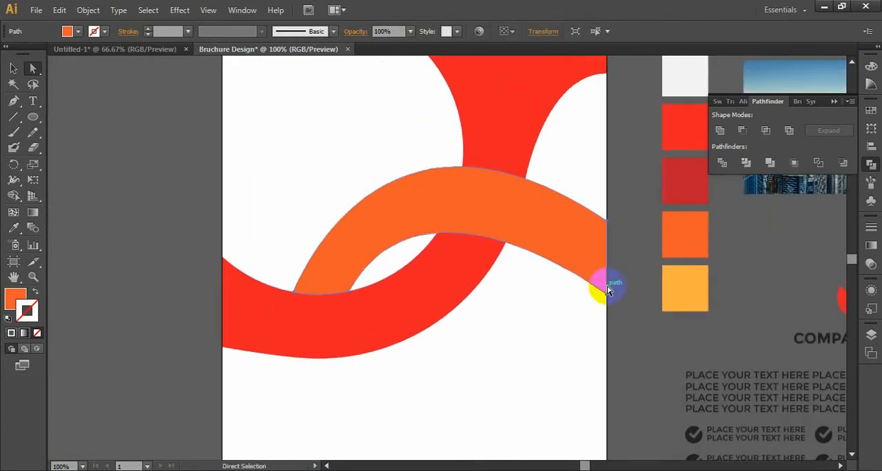
{"action": "left_click", "coordinate": [606, 226]}
{"action": "left_click_drag", "start_coordinate": [606, 227], "coordinate": [606, 208]}
{"action": "left_click_drag", "start_coordinate": [375, 61], "coordinate": [354, 218]}
{"action": "key", "text": "space"}
{"action": "left_click_drag", "start_coordinate": [323, 322], "coordinate": [299, 272]}
{"action": "left_click", "coordinate": [75, 352]}
{"action": "key", "text": "ctrl+minus"}
{"action": "key", "text": "ctrl+minus"}
{"action": "key", "text": "ctrl+minus"}
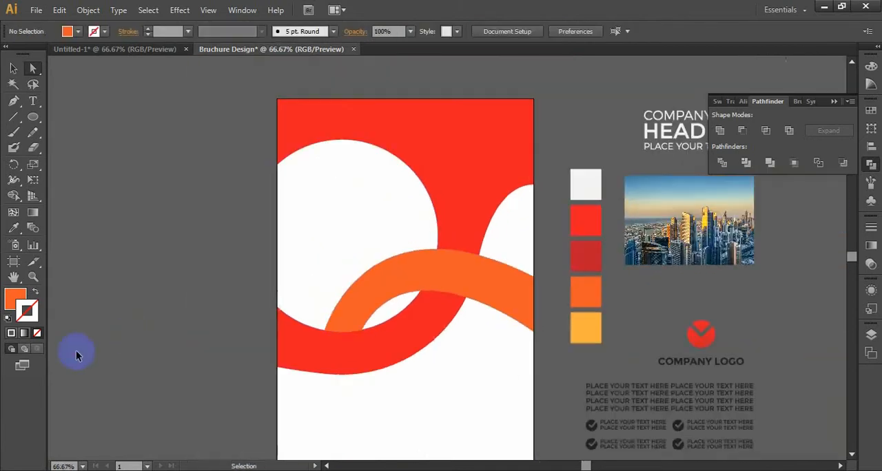
Step: Start an orange-filled Pen shape with an outward-bulging curve from the red band's lower edge to the artboard's bottom-left corner
{"action": "key", "text": "ctrl+plus"}
{"action": "key", "text": "ctrl+plus"}
{"action": "key", "text": "ctrl+plus"}
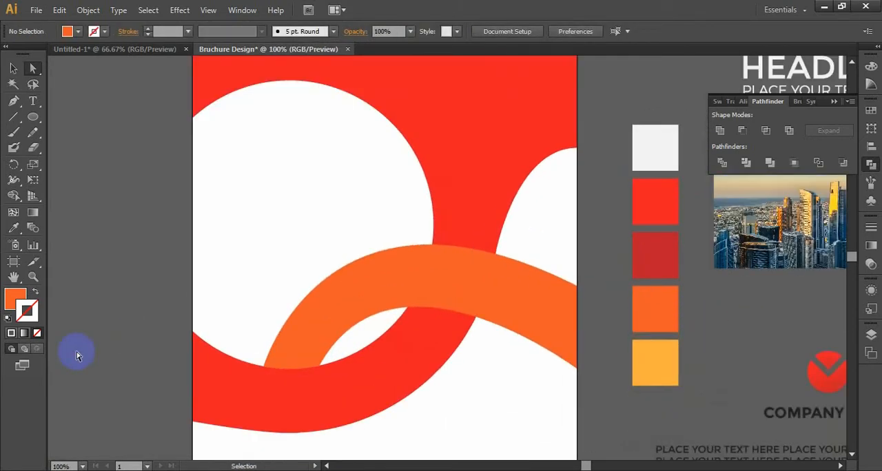
{"action": "key", "text": "space"}
{"action": "left_click_drag", "start_coordinate": [142, 354], "coordinate": [273, 204]}
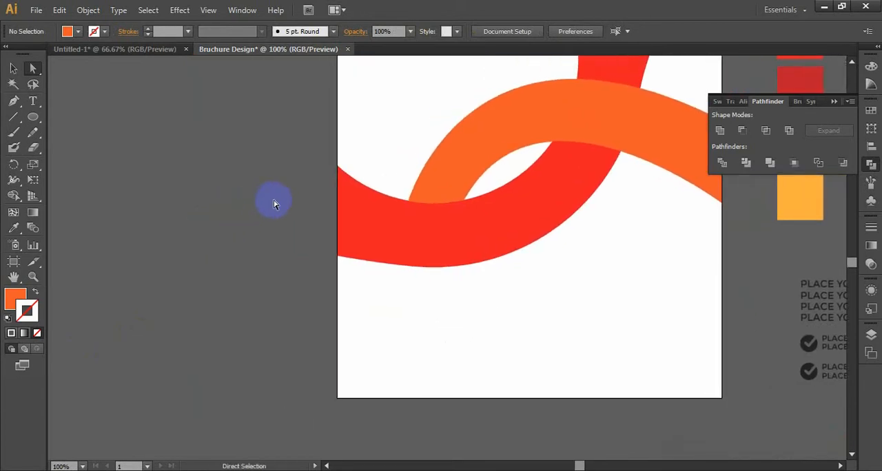
{"action": "key", "text": "ctrl+plus"}
{"action": "key", "text": "space"}
{"action": "left_click_drag", "start_coordinate": [311, 238], "coordinate": [274, 172]}
{"action": "key", "text": "ctrl+minus"}
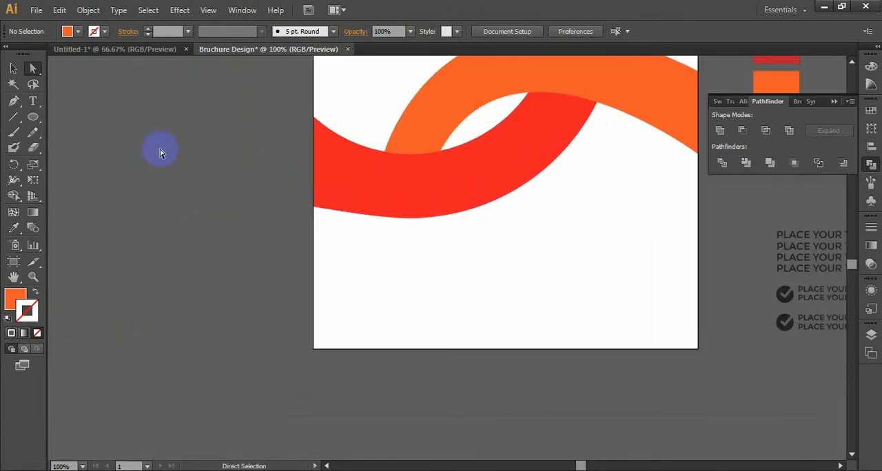
{"action": "left_click", "coordinate": [17, 104]}
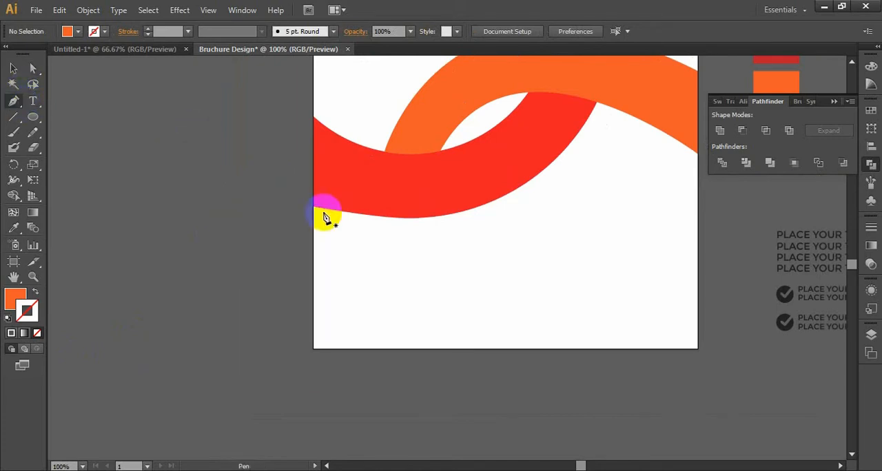
{"action": "left_click", "coordinate": [424, 220]}
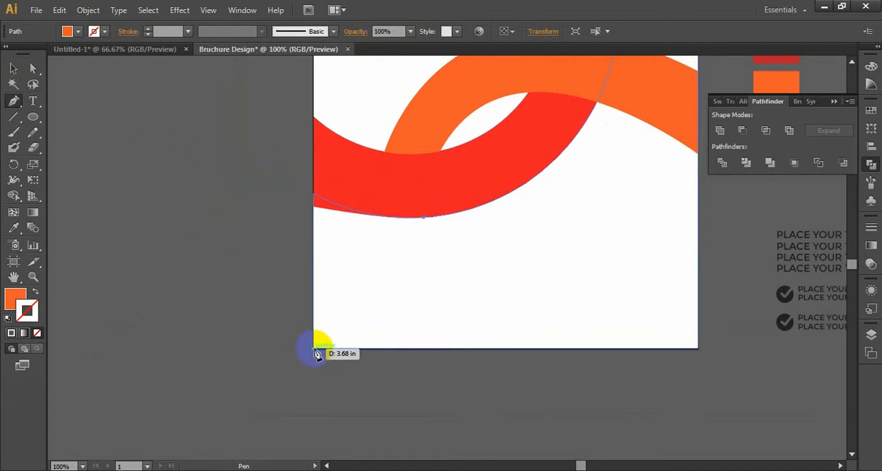
{"action": "left_click_drag", "start_coordinate": [315, 351], "coordinate": [220, 395]}
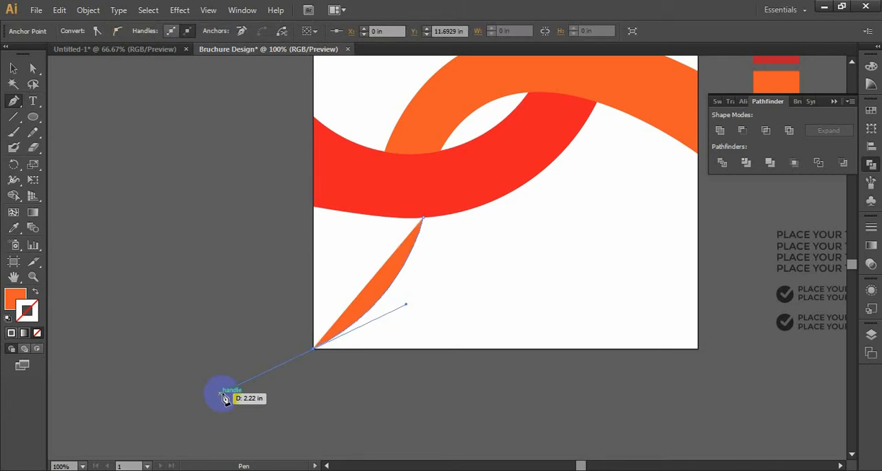
Step: Continue the shape straight up the artboard's left edge to the red band and close it at its starting point
{"action": "left_click", "coordinate": [313, 352]}
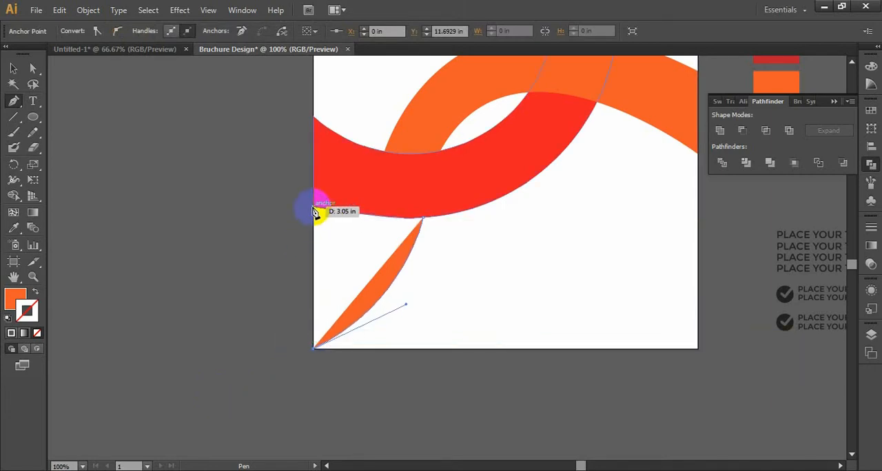
{"action": "left_click", "coordinate": [313, 198]}
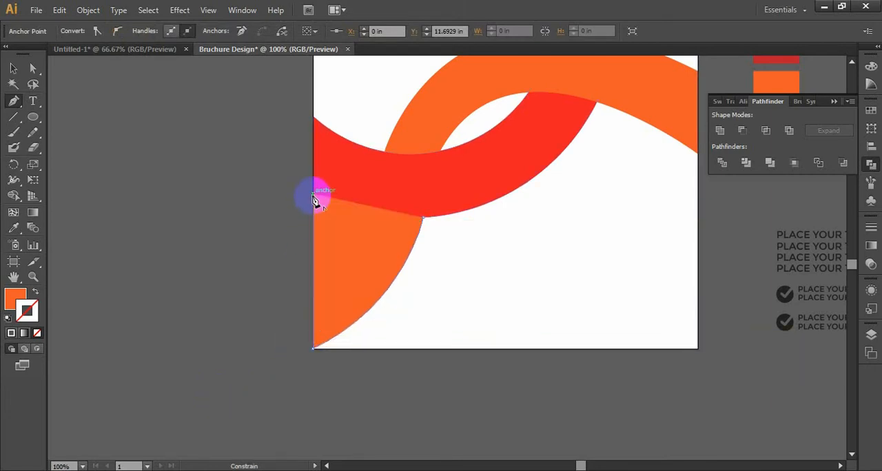
{"action": "left_click", "coordinate": [423, 219]}
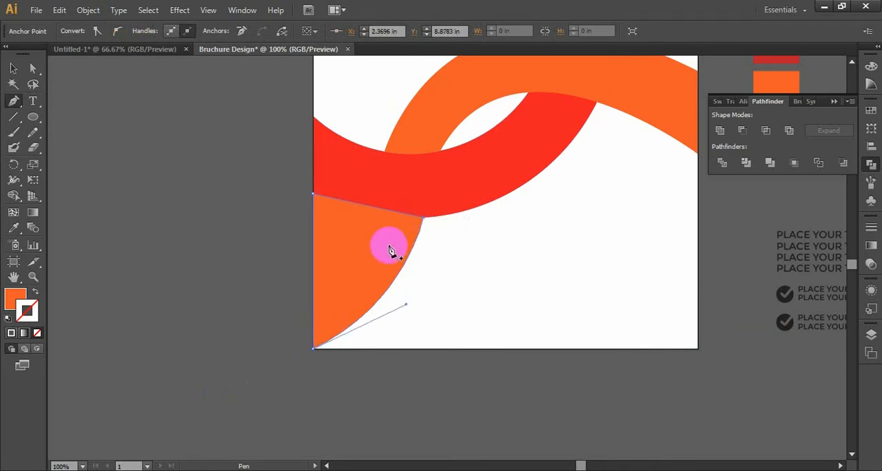
Step: Send the new orange corner shape backward twice so it sits behind the red band, and deselect it
{"action": "key", "text": "v"}
{"action": "right_click", "coordinate": [372, 242]}
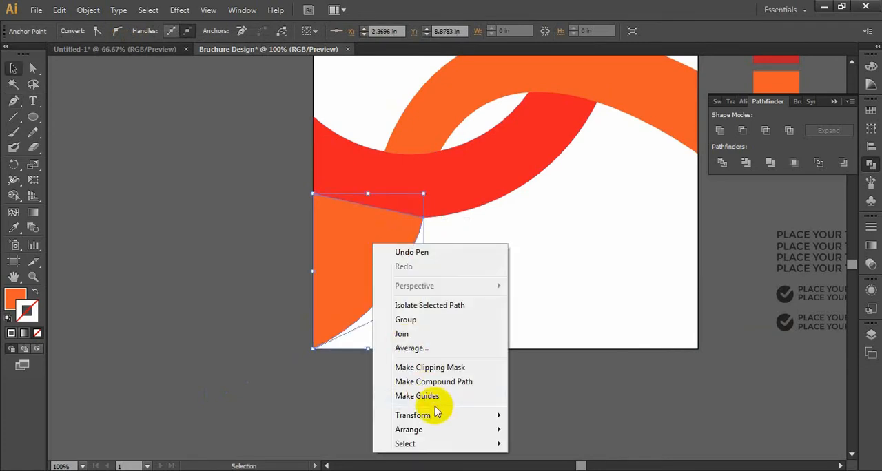
{"action": "mouse_move", "coordinate": [443, 418]}
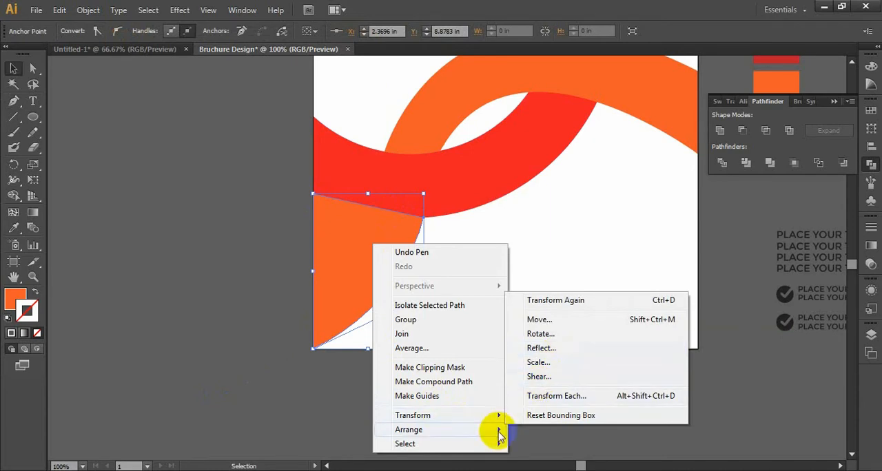
{"action": "mouse_move", "coordinate": [500, 434]}
{"action": "left_click", "coordinate": [555, 401]}
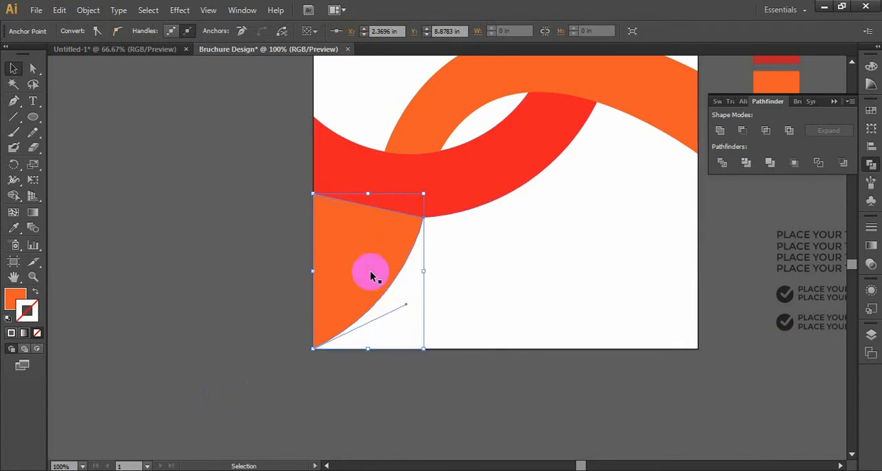
{"action": "right_click", "coordinate": [370, 271]}
{"action": "mouse_move", "coordinate": [422, 259]}
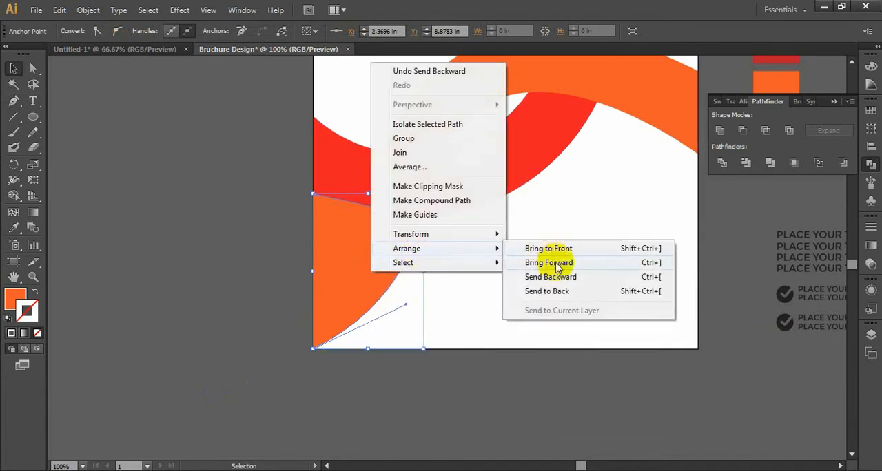
{"action": "left_click", "coordinate": [561, 277]}
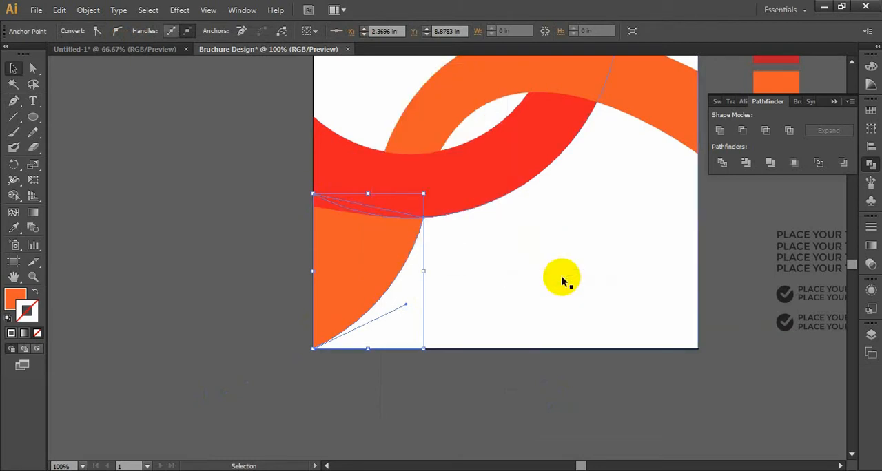
{"action": "left_click", "coordinate": [296, 248]}
{"action": "left_click_drag", "start_coordinate": [295, 247], "coordinate": [252, 281]}
{"action": "key", "text": "ctrl+minus"}
{"action": "key", "text": "ctrl+minus"}
{"action": "key", "text": "ctrl+minus"}
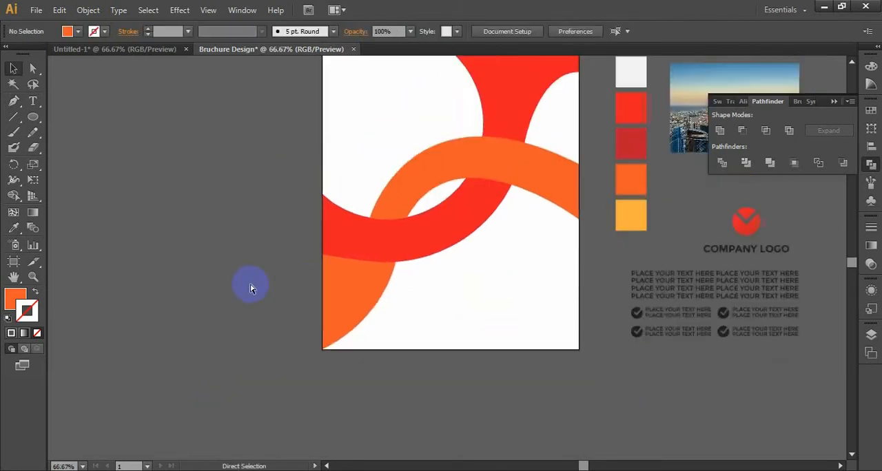
Step: Draw a Pen curve from the inner junction of the orange and red bands to the artboard's right edge, just below the orange band
{"action": "key", "text": "ctrl+plus"}
{"action": "key", "text": "ctrl+plus"}
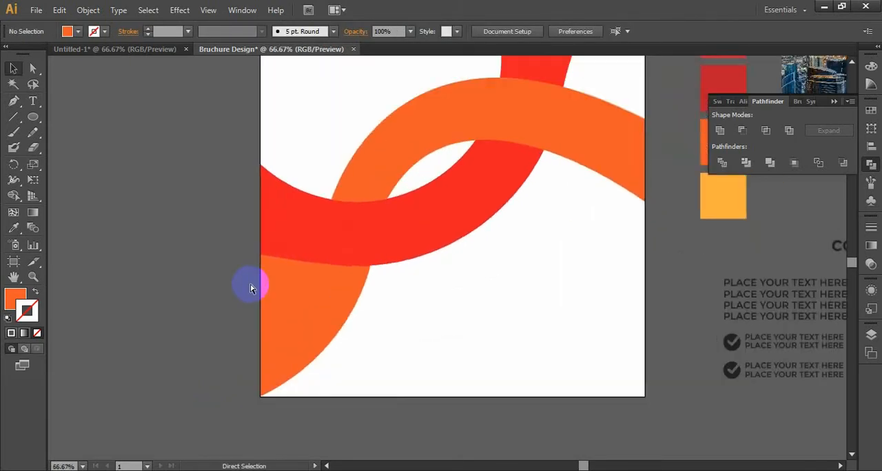
{"action": "left_click_drag", "start_coordinate": [378, 309], "coordinate": [243, 351]}
{"action": "key", "text": "ctrl+plus"}
{"action": "key", "text": "ctrl+plus"}
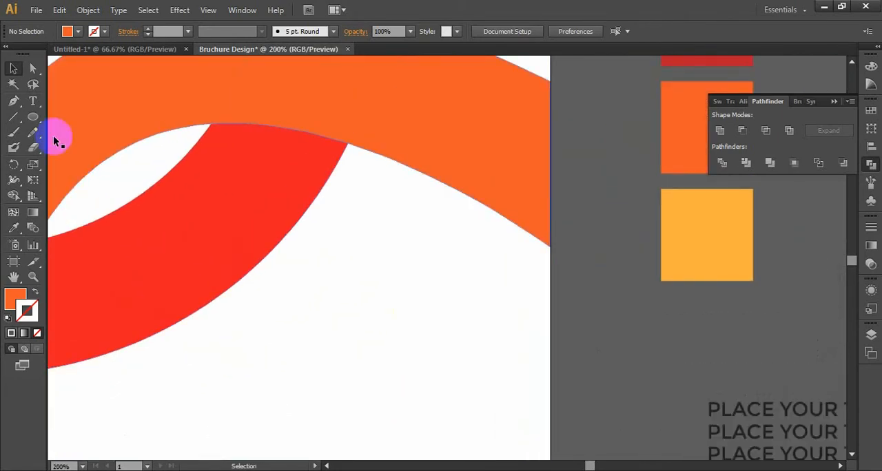
{"action": "left_click", "coordinate": [13, 101]}
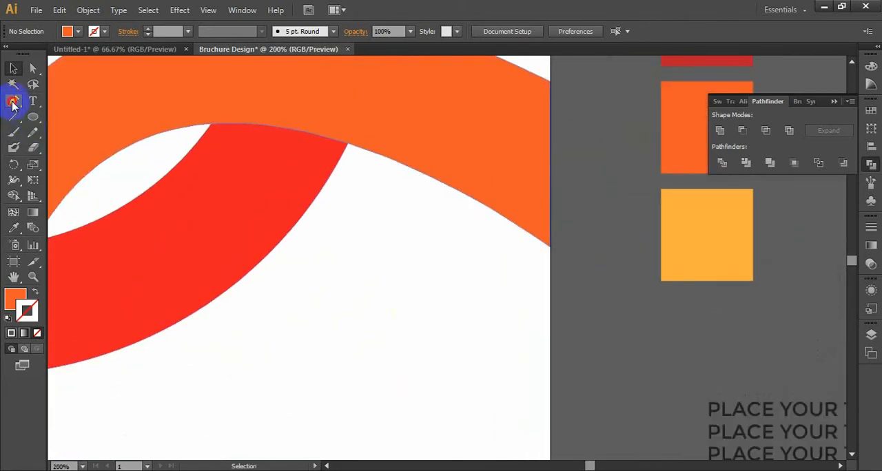
{"action": "left_click", "coordinate": [211, 128]}
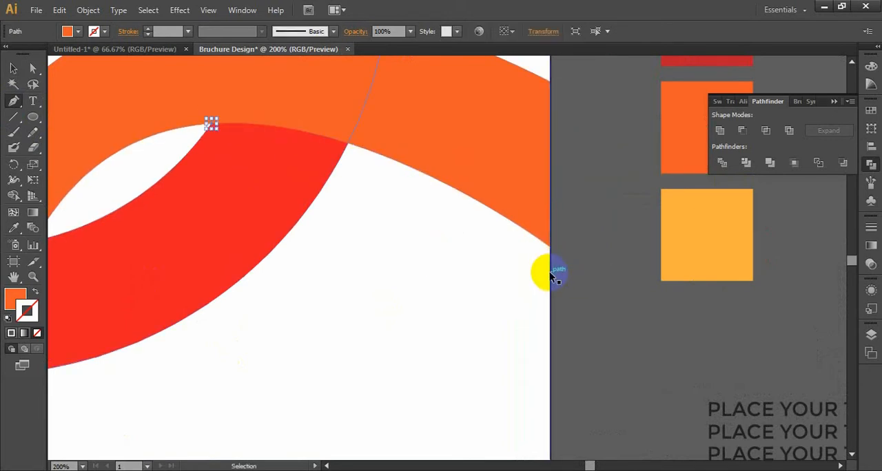
{"action": "key", "text": "ctrl+minus"}
{"action": "key", "text": "space"}
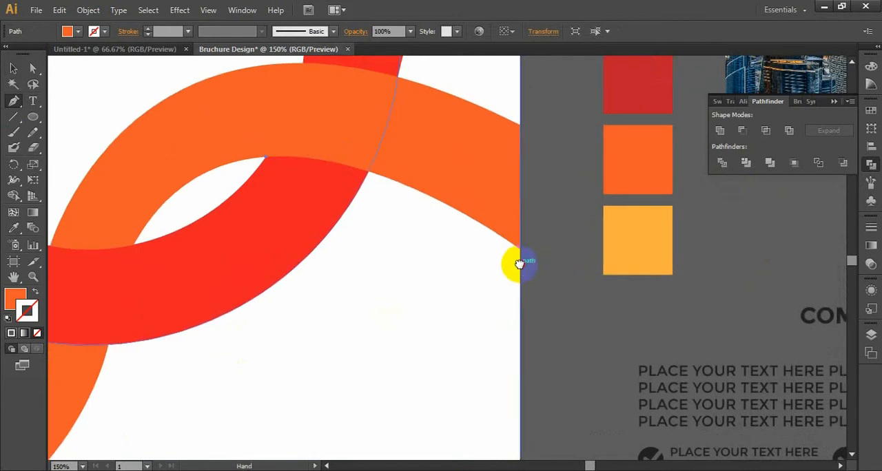
{"action": "left_click_drag", "start_coordinate": [518, 264], "coordinate": [594, 347]}
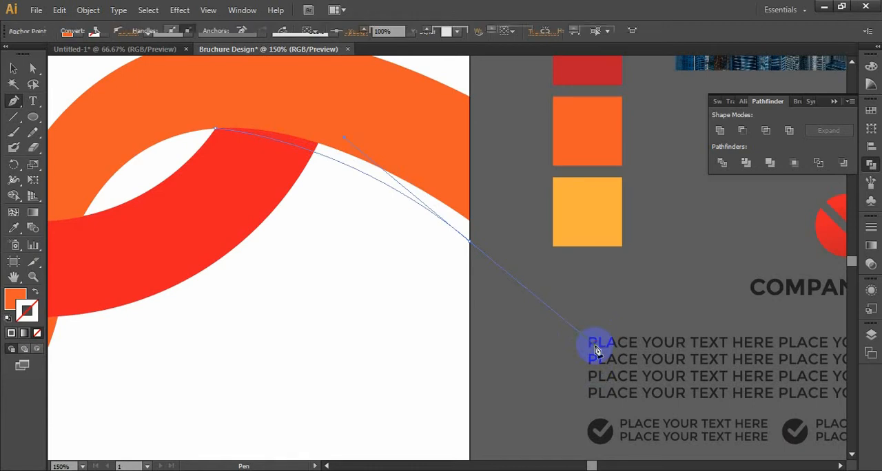
Step: Continue the path up the artboard's right edge and close it with an arched curve back to the junction of the bands
{"action": "left_click", "coordinate": [473, 241]}
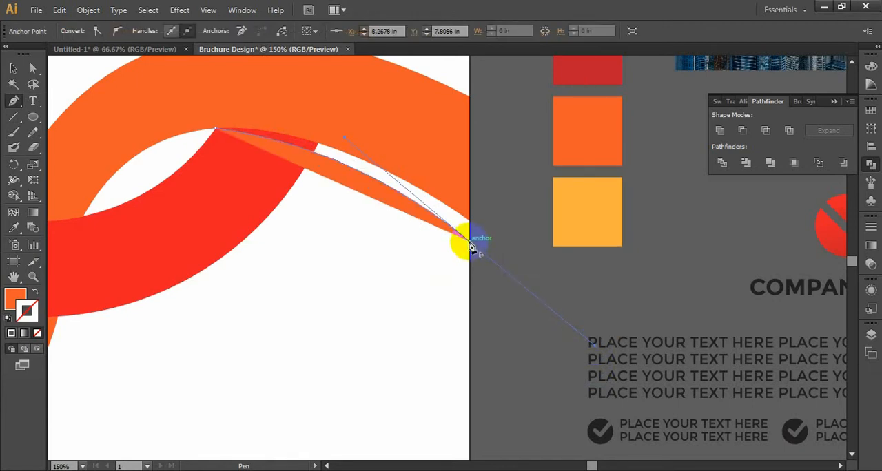
{"action": "left_click_drag", "start_coordinate": [473, 243], "coordinate": [142, 163]}
{"action": "left_click", "coordinate": [14, 68]}
Step: Select the thin curved shape along the orange band's lower edge and set its fill to black
{"action": "left_click", "coordinate": [273, 186]}
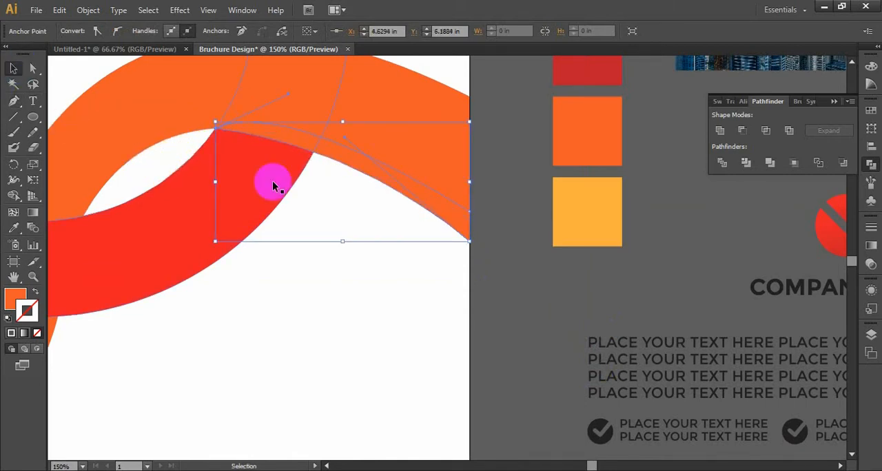
{"action": "left_click", "coordinate": [325, 142]}
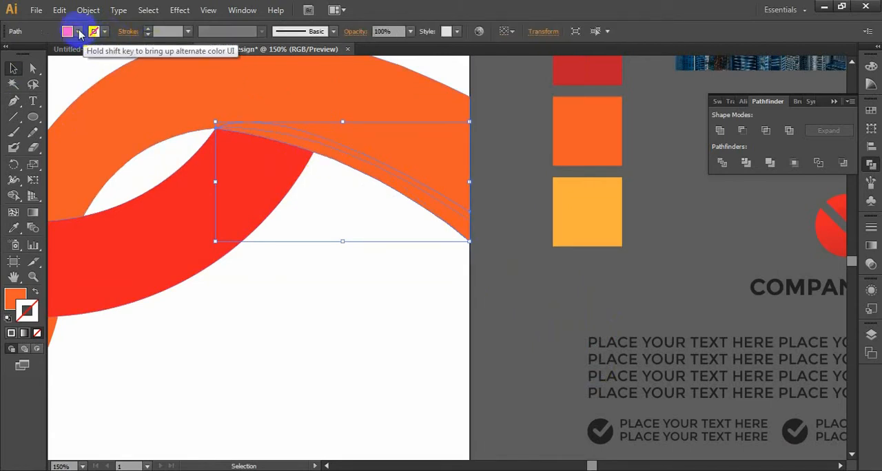
{"action": "left_click", "coordinate": [79, 33]}
{"action": "left_click", "coordinate": [36, 53]}
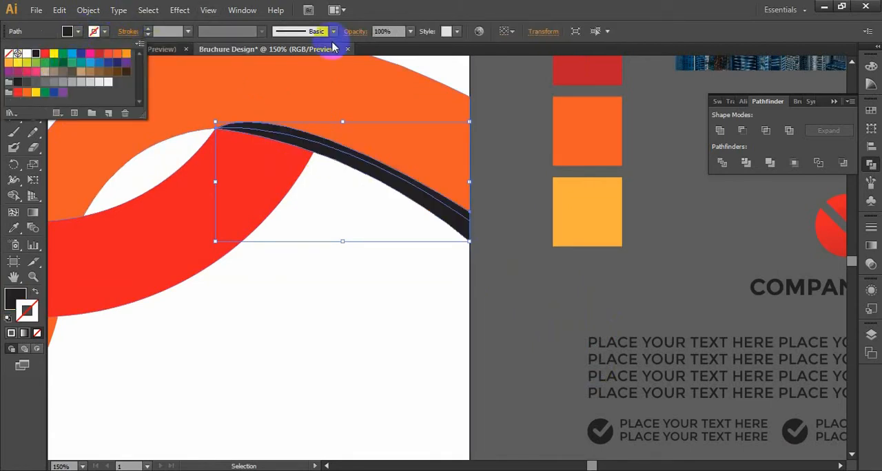
Step: Set the black shape's opacity to 50% and send it backward behind the orange band, then deselect it
{"action": "left_click", "coordinate": [411, 32]}
{"action": "left_click", "coordinate": [411, 32]}
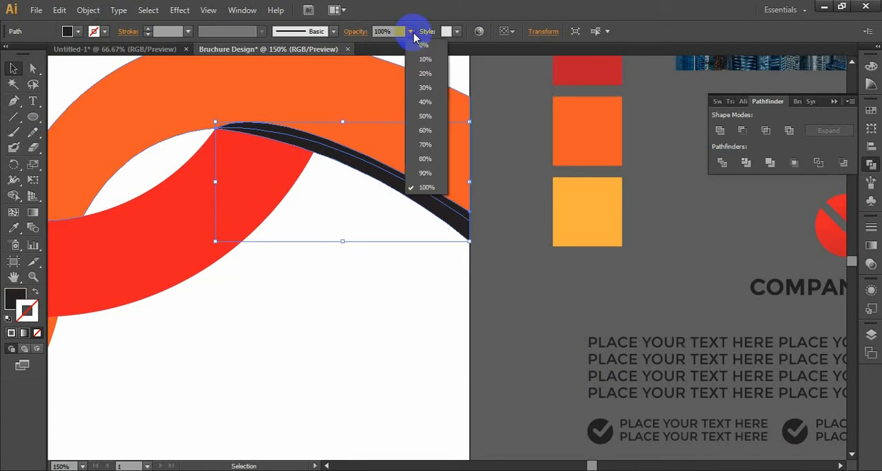
{"action": "left_click", "coordinate": [425, 116]}
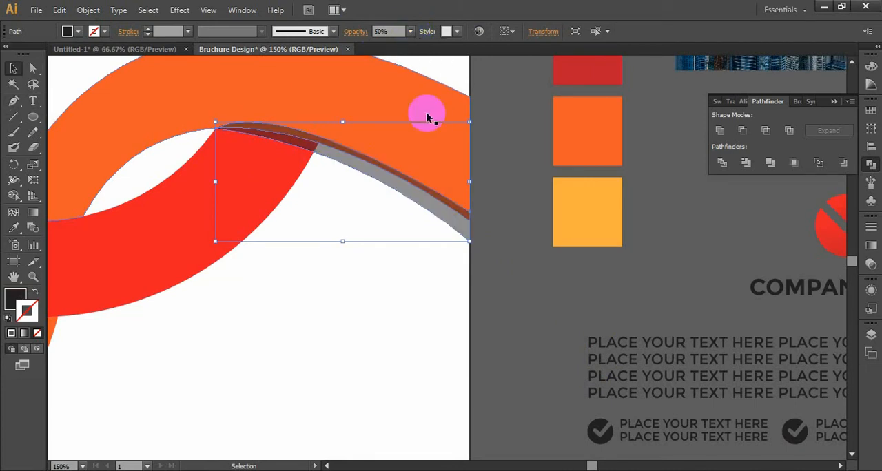
{"action": "right_click", "coordinate": [433, 203]}
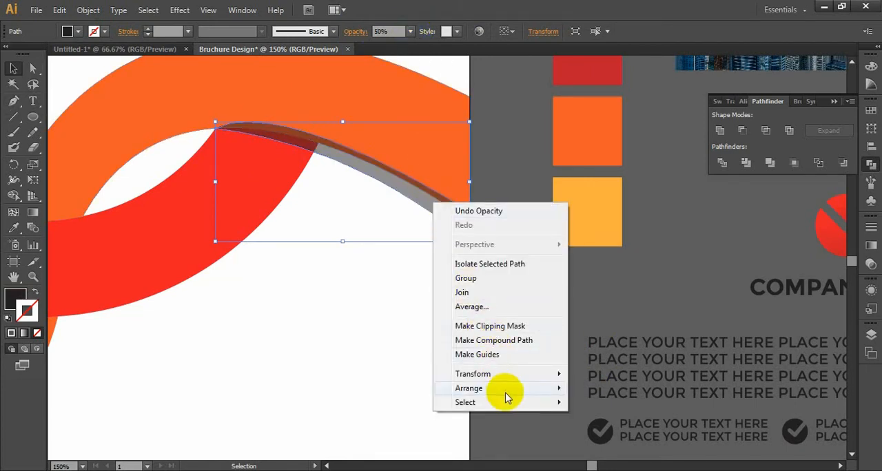
{"action": "mouse_move", "coordinate": [505, 390]}
{"action": "left_click", "coordinate": [609, 416]}
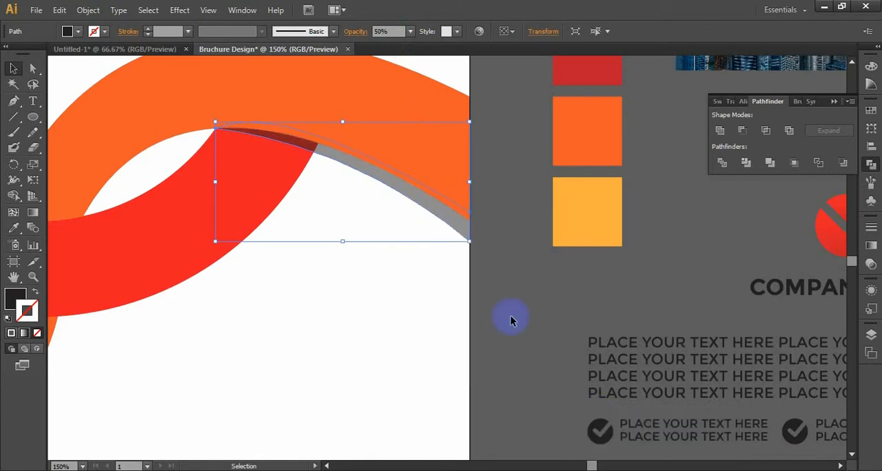
{"action": "left_click", "coordinate": [540, 285]}
{"action": "key", "text": "ctrl+minus"}
{"action": "key", "text": "ctrl+minus"}
{"action": "key", "text": "ctrl+minus"}
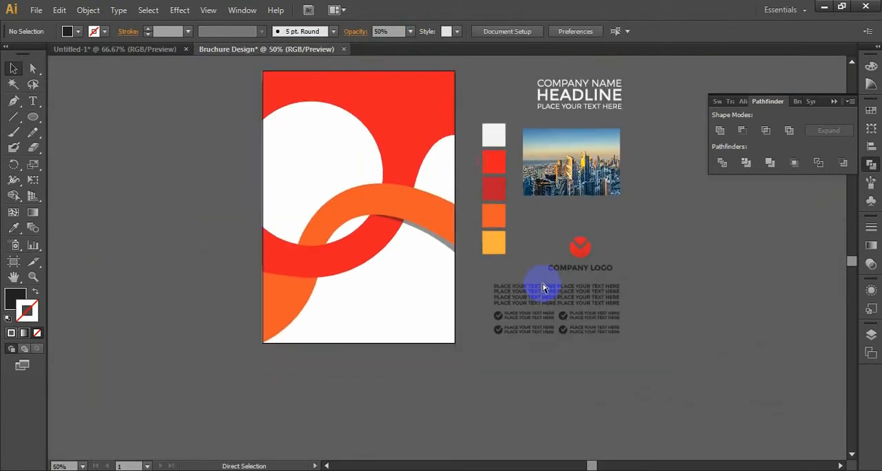
Step: Raise the curve handle of the shadow's lower anchor at the artboard's right edge to slim the shadow below the orange band
{"action": "key", "text": "ctrl+plus"}
{"action": "key", "text": "ctrl+plus"}
{"action": "key", "text": "ctrl+plus"}
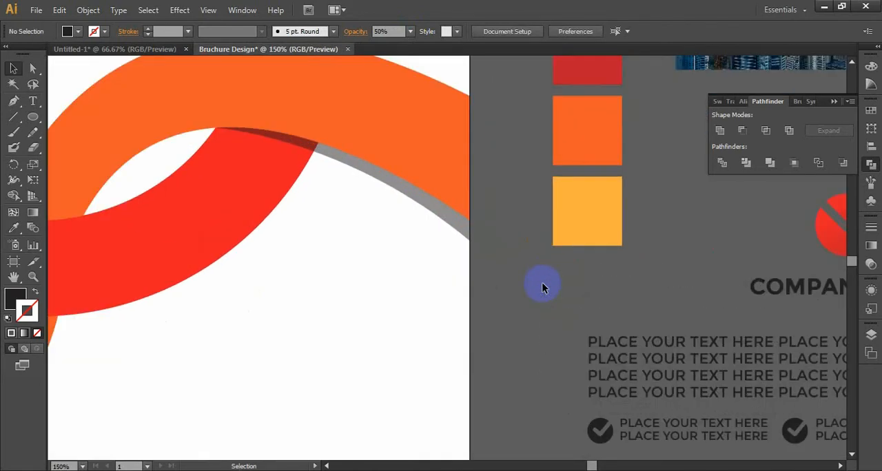
{"action": "key", "text": "space"}
{"action": "left_click_drag", "start_coordinate": [492, 246], "coordinate": [596, 328]}
{"action": "key", "text": "a"}
{"action": "left_click", "coordinate": [567, 321]}
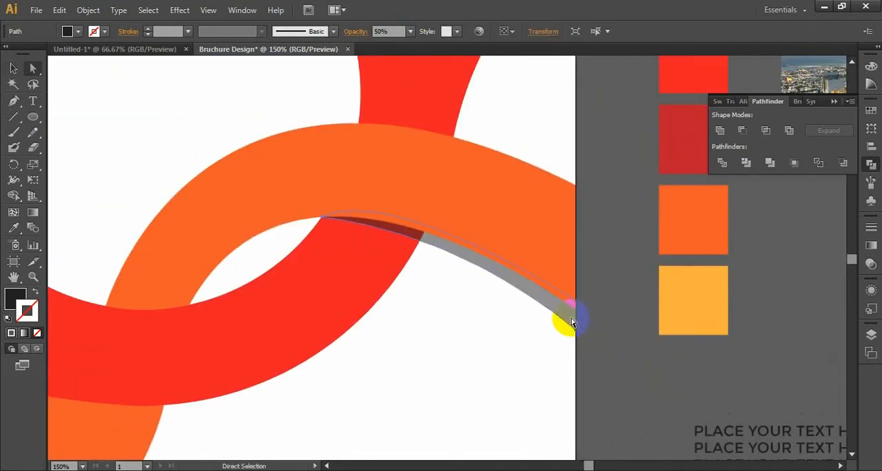
{"action": "left_click", "coordinate": [576, 334]}
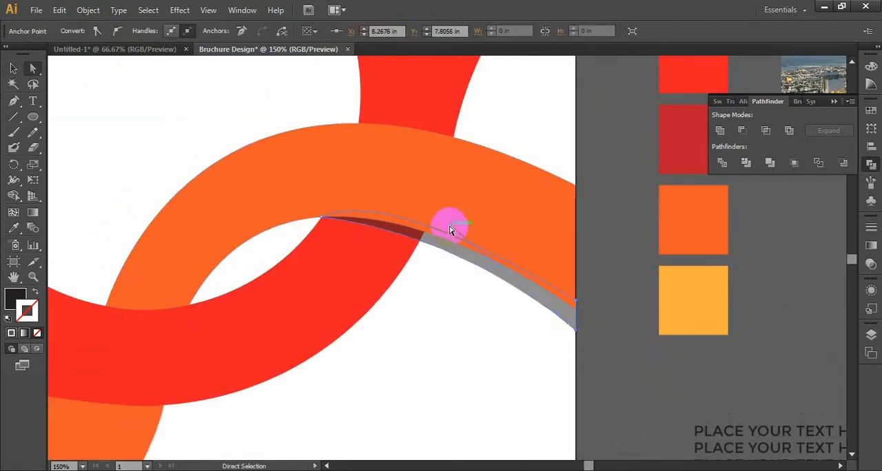
{"action": "left_click_drag", "start_coordinate": [449, 229], "coordinate": [449, 216]}
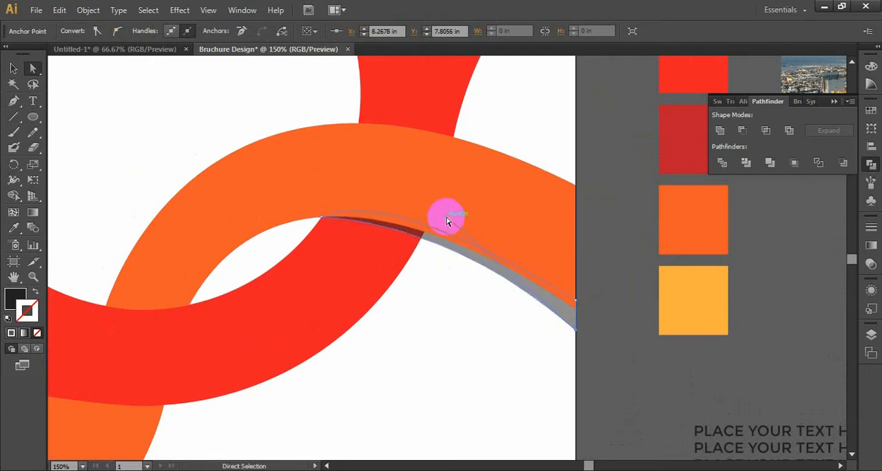
{"action": "left_click", "coordinate": [606, 330]}
{"action": "key", "text": "ctrl+minus"}
{"action": "key", "text": "ctrl+minus"}
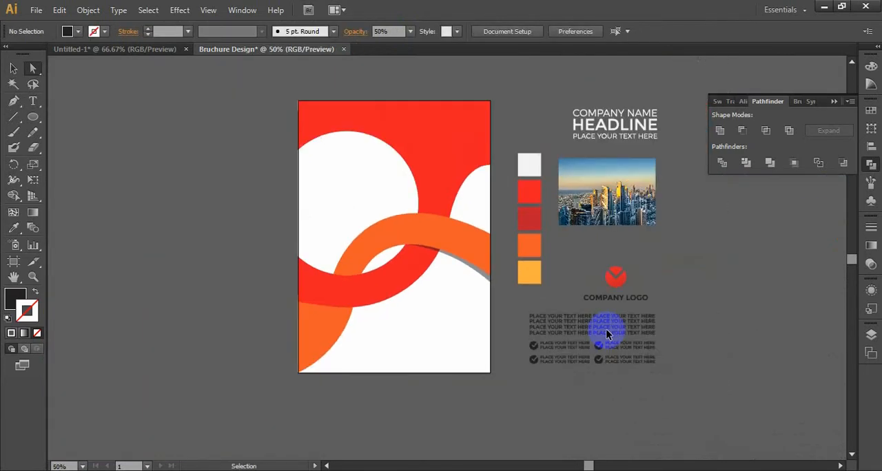
Step: Draw a thin closed Pen shape from the junction of the red band and orange corner to the artboard's left edge, with a curved lower side
{"action": "left_click_drag", "start_coordinate": [423, 326], "coordinate": [585, 315]}
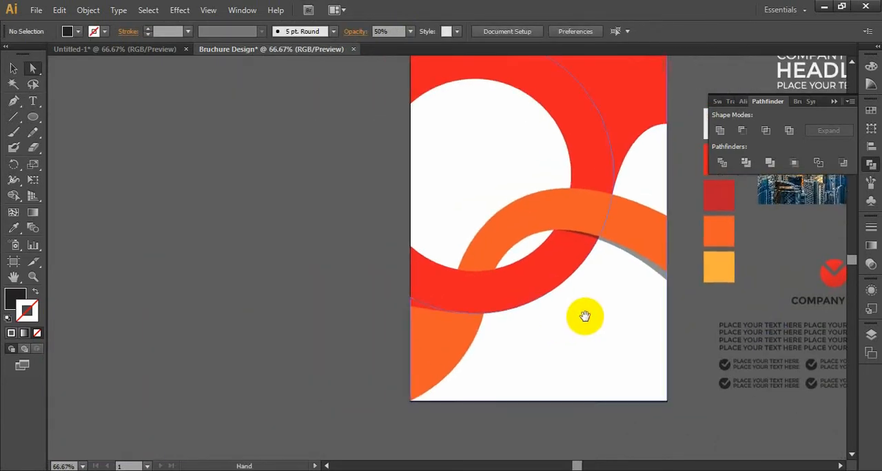
{"action": "key", "text": "ctrl+plus"}
{"action": "key", "text": "ctrl+plus"}
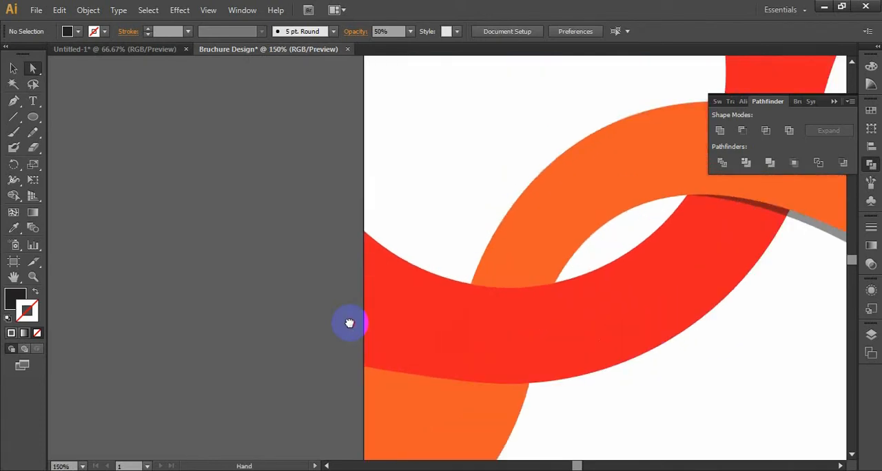
{"action": "left_click_drag", "start_coordinate": [350, 321], "coordinate": [262, 157]}
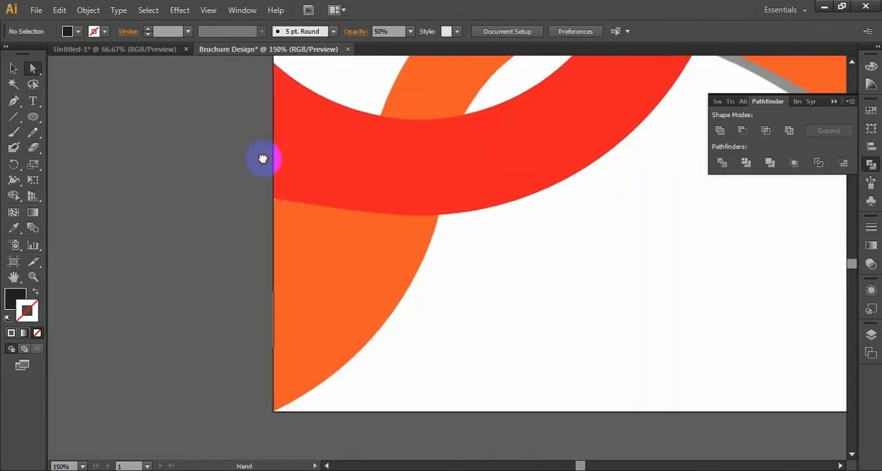
{"action": "left_click", "coordinate": [15, 103]}
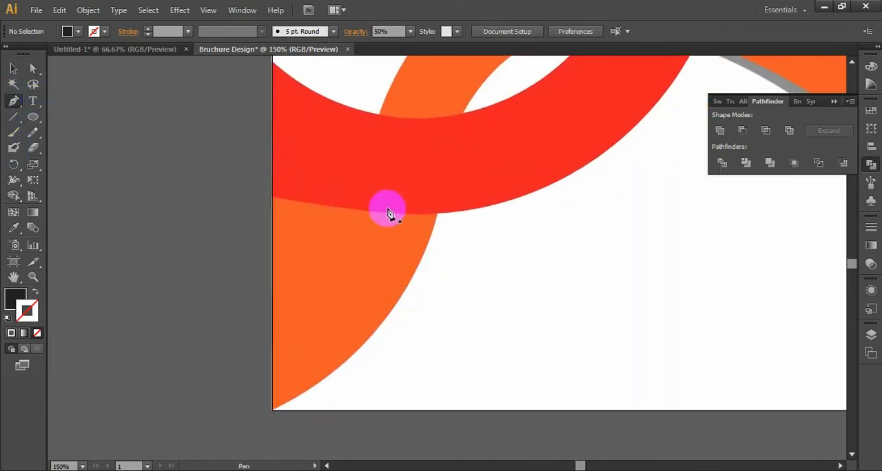
{"action": "left_click", "coordinate": [437, 214]}
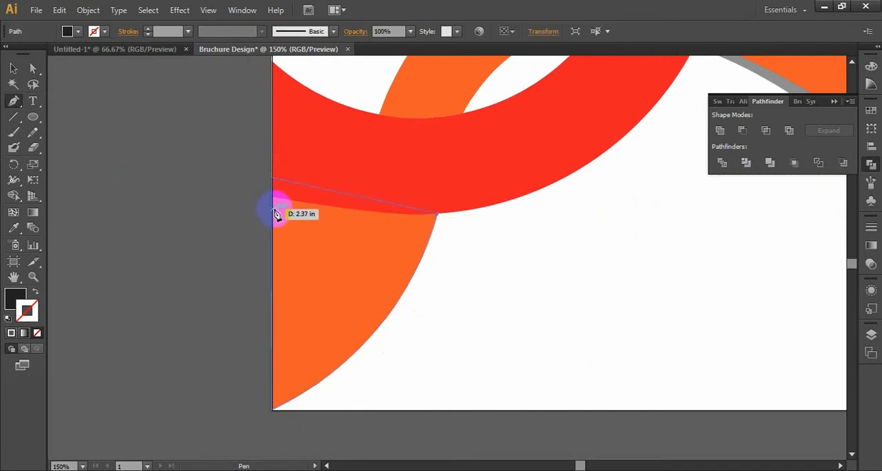
{"action": "left_click_drag", "start_coordinate": [274, 215], "coordinate": [222, 203]}
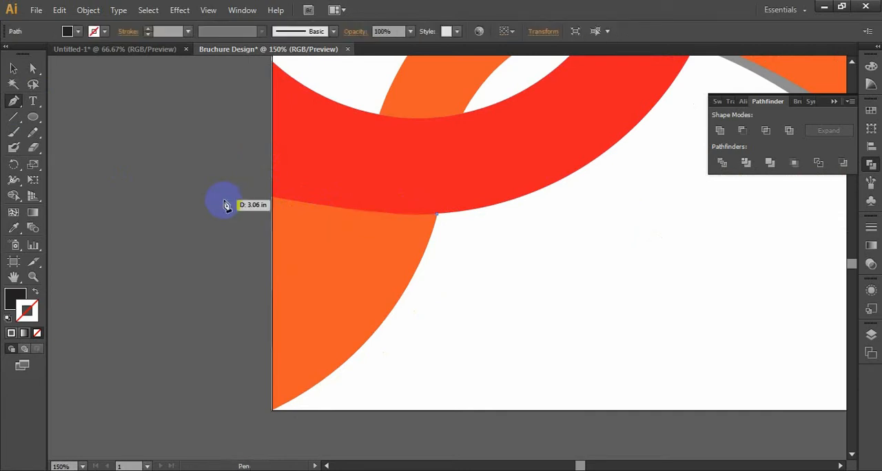
{"action": "left_click", "coordinate": [272, 215]}
{"action": "left_click_drag", "start_coordinate": [273, 216], "coordinate": [242, 204]}
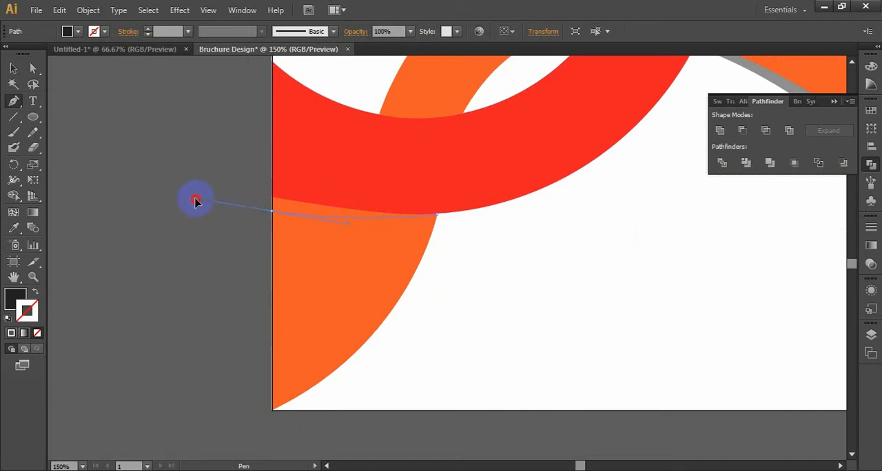
{"action": "left_click_drag", "start_coordinate": [195, 200], "coordinate": [197, 197]}
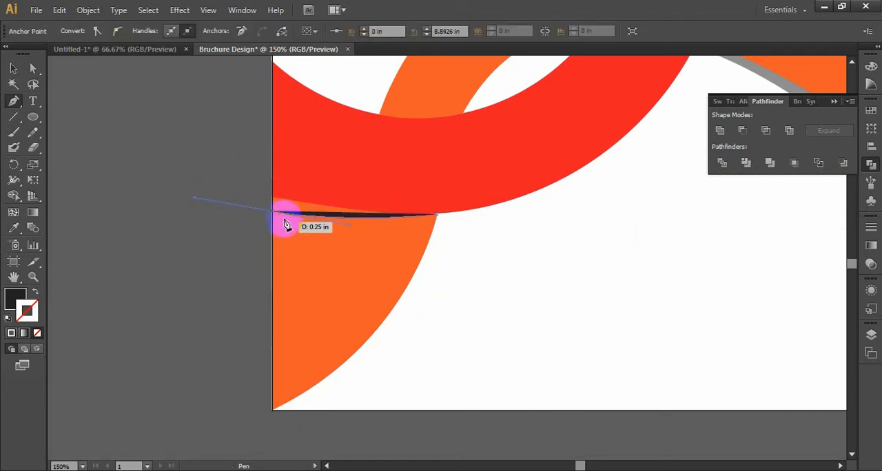
{"action": "left_click_drag", "start_coordinate": [274, 217], "coordinate": [440, 219]}
Step: Select the thin black shape over the orange corner and set its opacity to 50%
{"action": "key", "text": "v"}
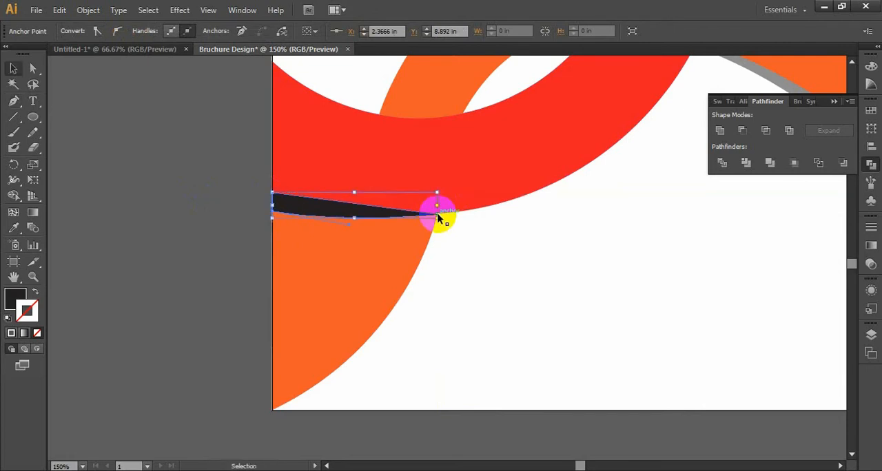
{"action": "left_click", "coordinate": [326, 211]}
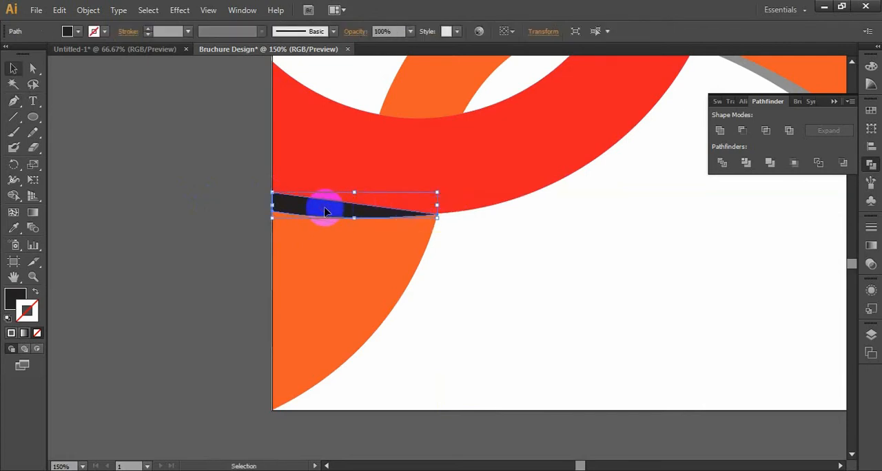
{"action": "left_click", "coordinate": [410, 31]}
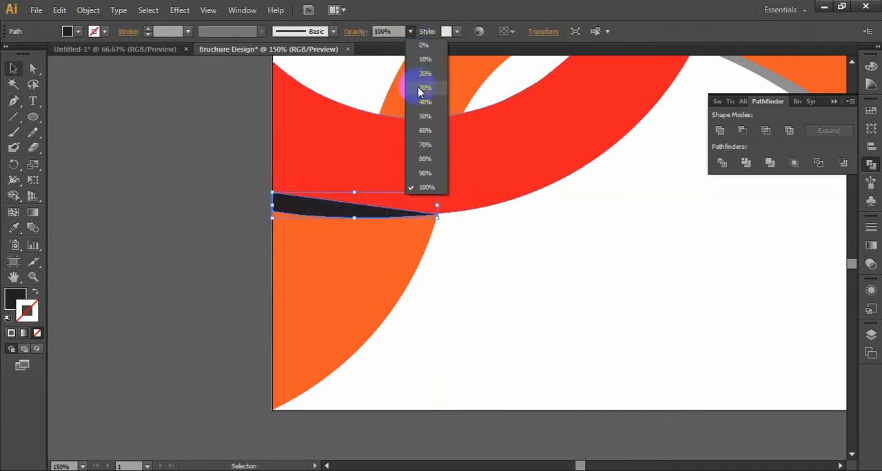
{"action": "left_click", "coordinate": [425, 116]}
Step: Send the corner shadow shape backward repeatedly until it sits behind the red band, and deselect it
{"action": "right_click", "coordinate": [306, 216]}
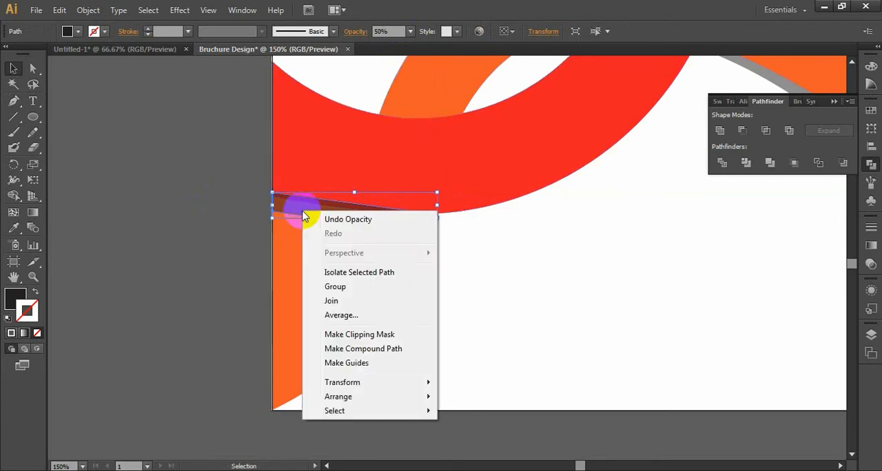
{"action": "mouse_move", "coordinate": [375, 398]}
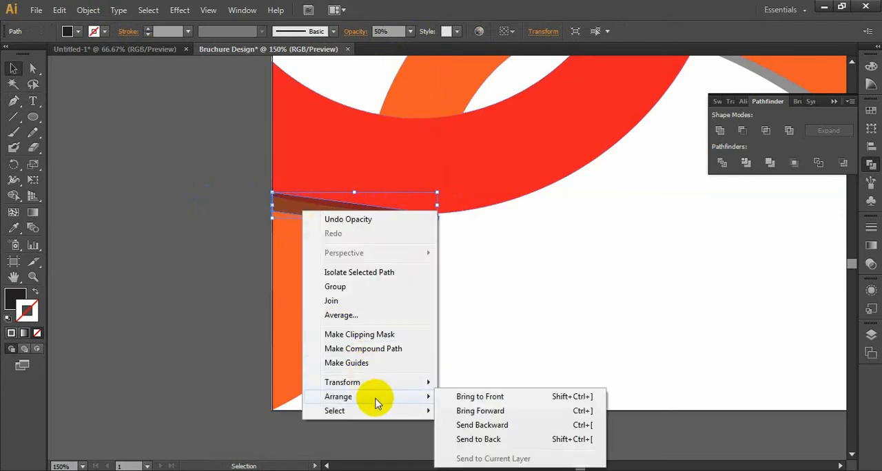
{"action": "left_click", "coordinate": [482, 424]}
{"action": "right_click", "coordinate": [307, 226]}
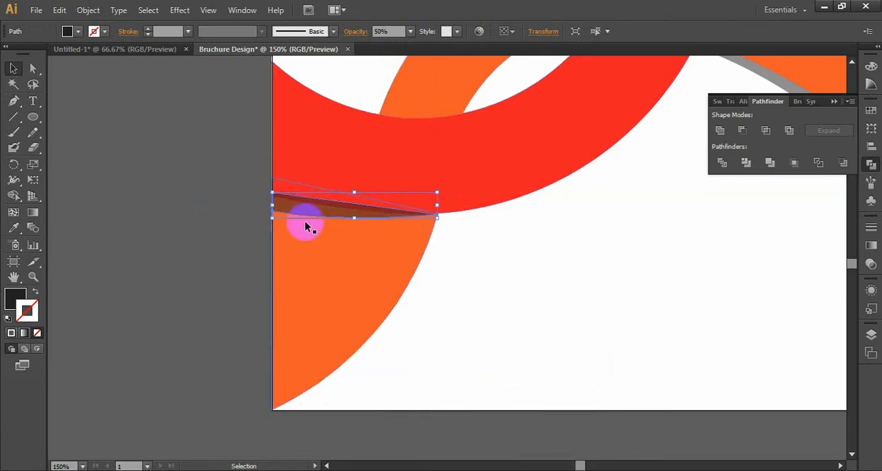
{"action": "right_click", "coordinate": [320, 209]}
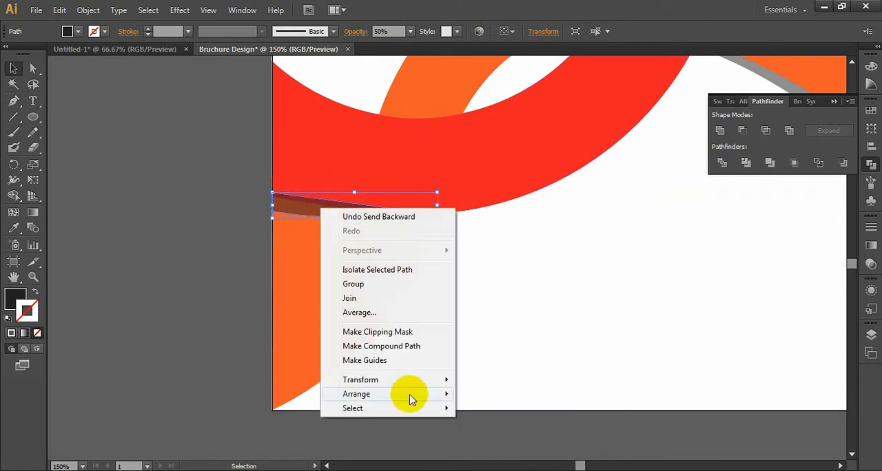
{"action": "mouse_move", "coordinate": [410, 398]}
{"action": "left_click", "coordinate": [485, 420]}
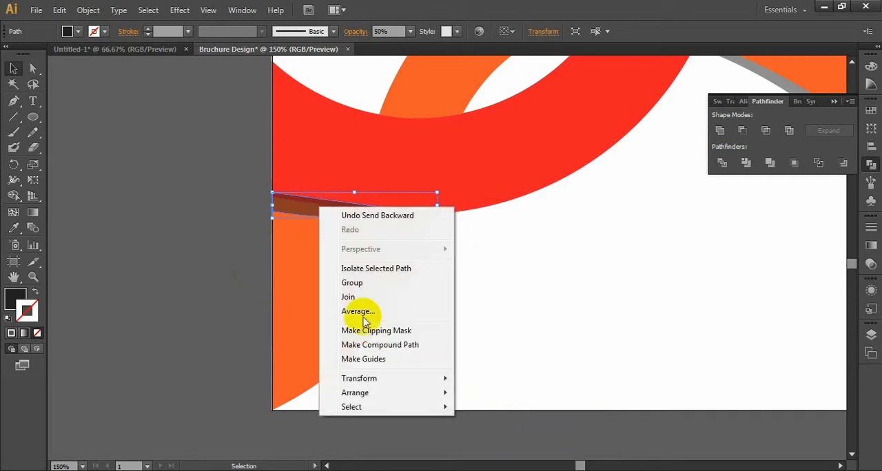
{"action": "mouse_move", "coordinate": [391, 392]}
{"action": "left_click", "coordinate": [487, 427]}
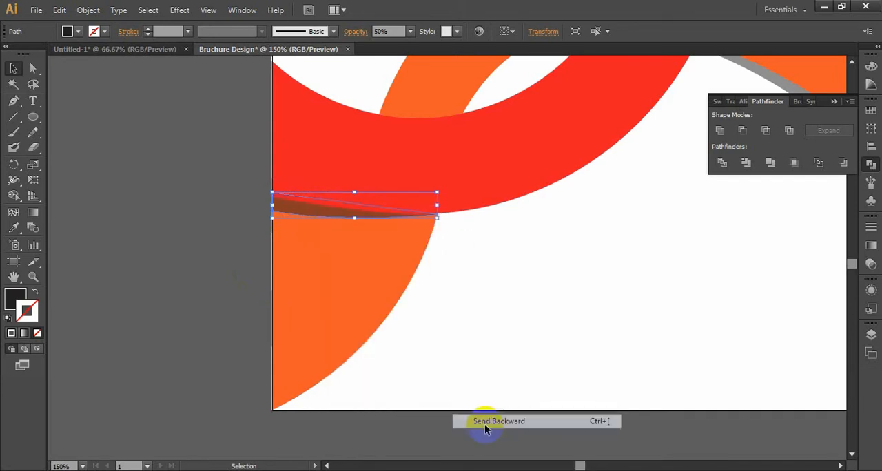
{"action": "left_click", "coordinate": [262, 303]}
{"action": "key", "text": "ctrl+minus"}
{"action": "key", "text": "ctrl+minus"}
{"action": "key", "text": "ctrl+minus"}
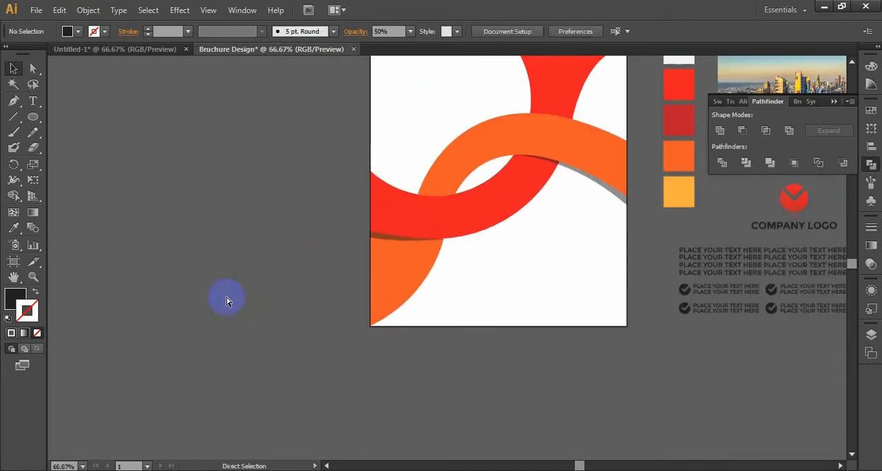
Step: Adjust the curve handle of the corner shadow's lower anchor at the artboard's left edge to flatten its lower curve
{"action": "key", "text": "ctrl+plus"}
{"action": "key", "text": "ctrl+plus"}
{"action": "key", "text": "ctrl+plus"}
{"action": "key", "text": "ctrl+plus"}
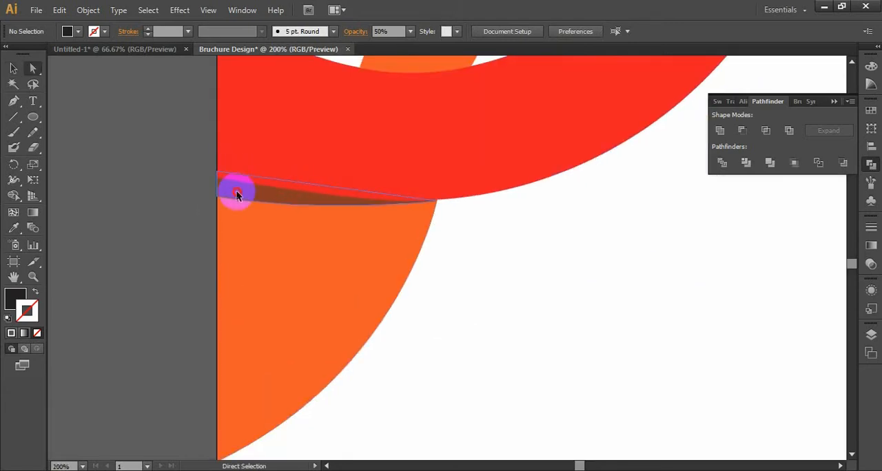
{"action": "left_click", "coordinate": [236, 192]}
{"action": "left_click", "coordinate": [217, 196]}
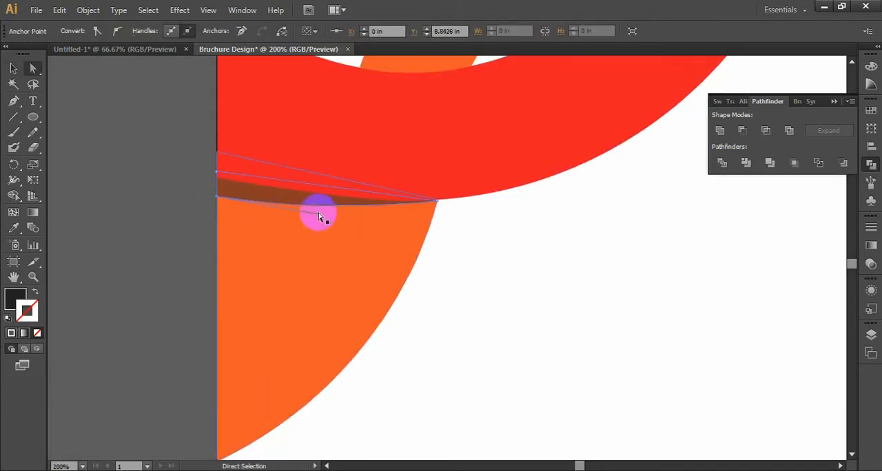
{"action": "left_click_drag", "start_coordinate": [320, 219], "coordinate": [305, 211]}
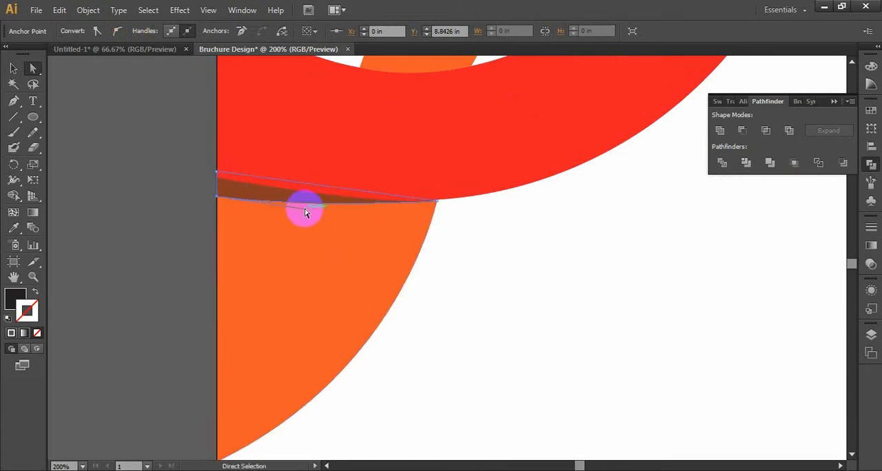
{"action": "left_click", "coordinate": [134, 243]}
{"action": "key", "text": "ctrl+1"}
{"action": "key", "text": "ctrl+minus"}
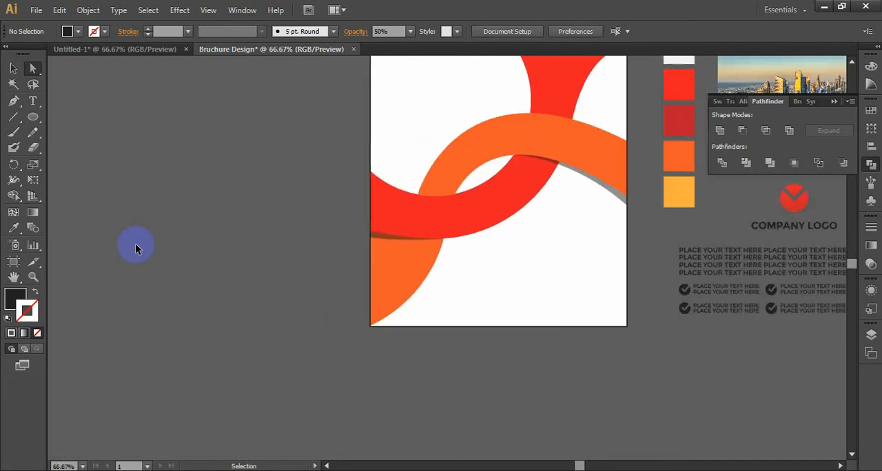
Step: Raise the corner shadow's lower anchor along the artboard's left edge and reshape its lower curve to thin the shadow
{"action": "key", "text": "ctrl+minus"}
{"action": "left_click_drag", "start_coordinate": [360, 216], "coordinate": [251, 248]}
{"action": "key", "text": "ctrl+plus"}
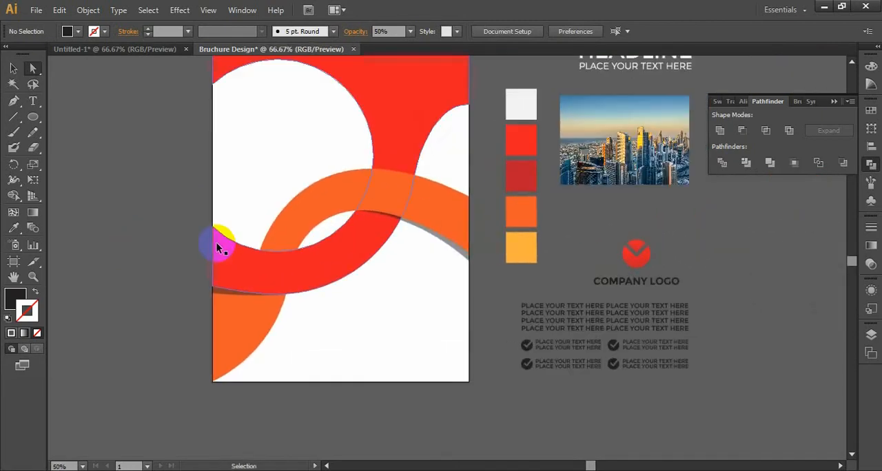
{"action": "key", "text": "ctrl+plus"}
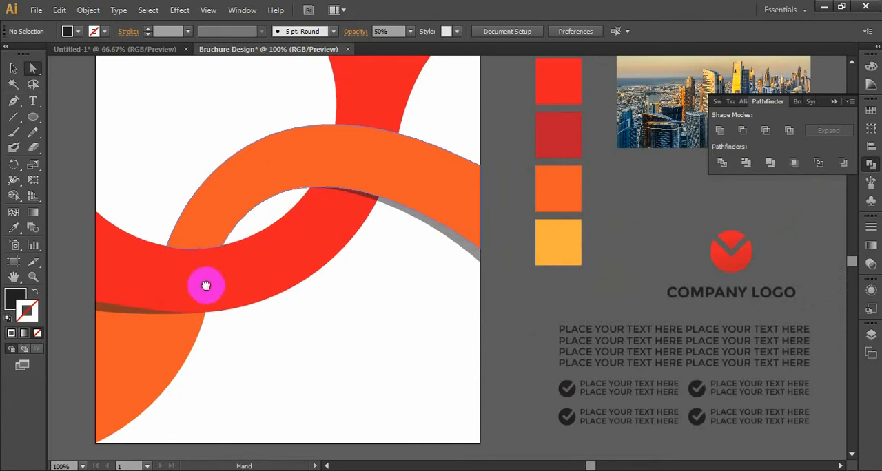
{"action": "left_click_drag", "start_coordinate": [205, 285], "coordinate": [338, 315]}
{"action": "key", "text": "ctrl+plus"}
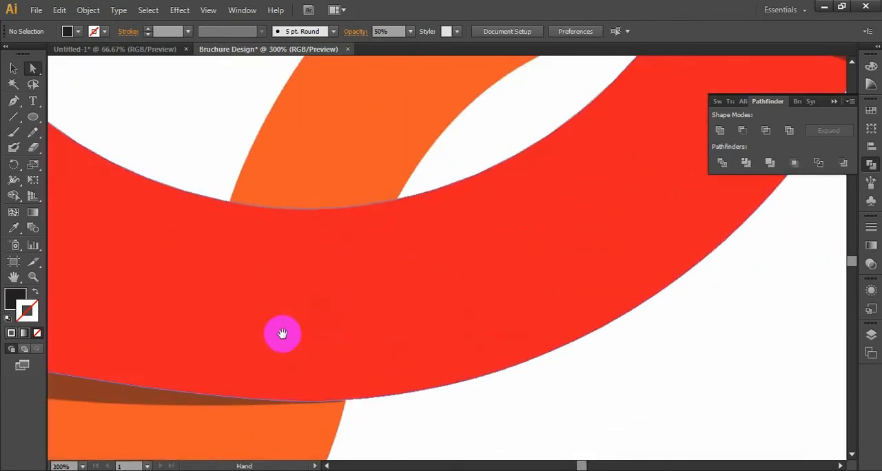
{"action": "left_click_drag", "start_coordinate": [282, 334], "coordinate": [597, 230]}
{"action": "left_click", "coordinate": [393, 285]}
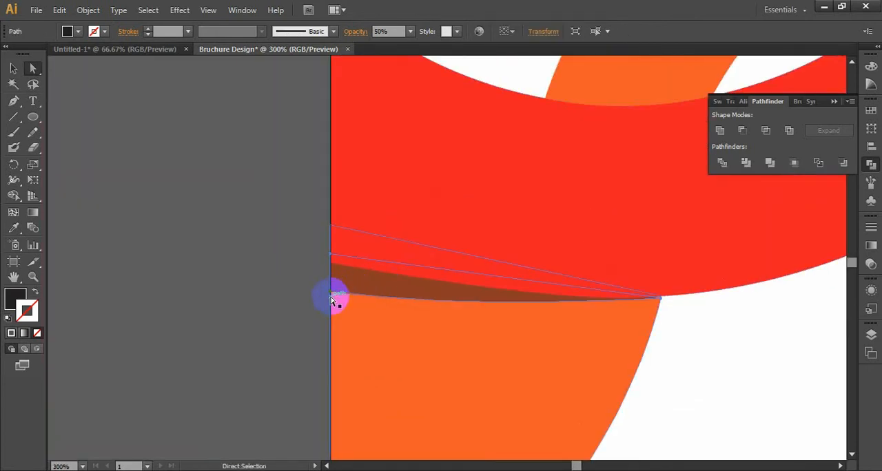
{"action": "left_click_drag", "start_coordinate": [332, 298], "coordinate": [331, 278]}
{"action": "left_click_drag", "start_coordinate": [466, 301], "coordinate": [496, 313]}
{"action": "left_click", "coordinate": [299, 321]}
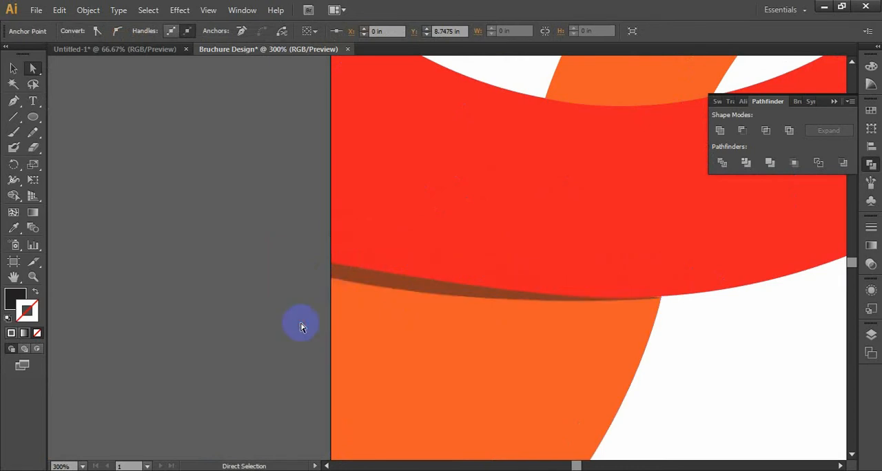
Step: Start a Pen path at the artboard's left edge above the large white circle and curve it onto the circle's upper edge
{"action": "key", "text": "ctrl+1"}
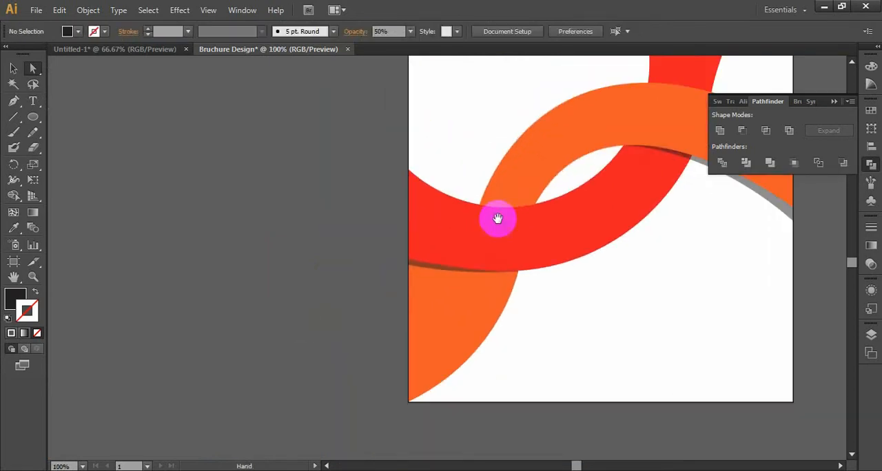
{"action": "left_click_drag", "start_coordinate": [498, 218], "coordinate": [370, 256]}
{"action": "key", "text": "ctrl+minus"}
{"action": "key", "text": "ctrl+minus"}
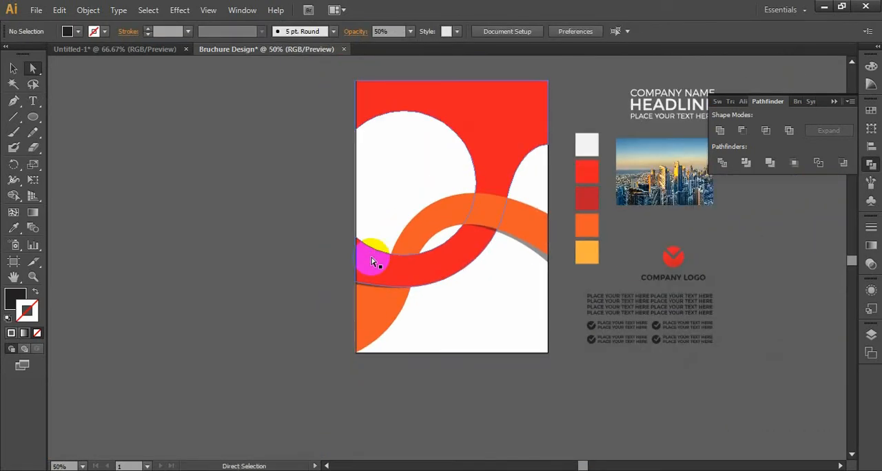
{"action": "left_click_drag", "start_coordinate": [262, 248], "coordinate": [194, 264]}
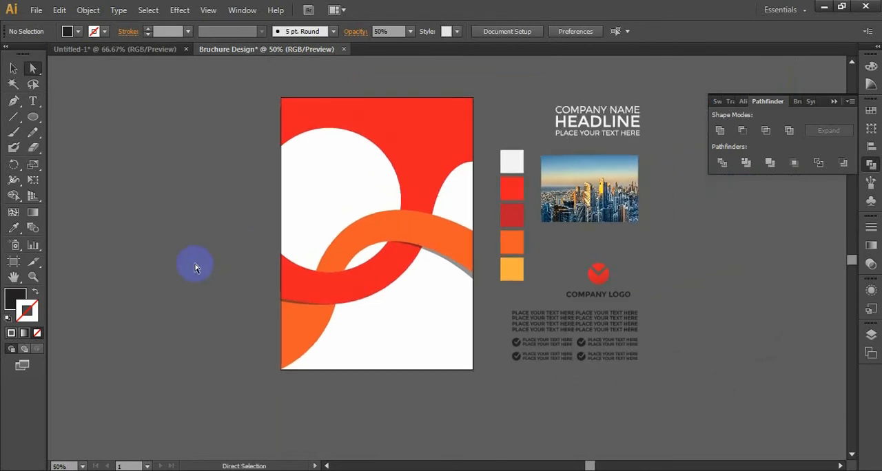
{"action": "key", "text": "ctrl+plus"}
{"action": "key", "text": "ctrl+plus"}
{"action": "left_click_drag", "start_coordinate": [191, 131], "coordinate": [351, 260]}
{"action": "left_click", "coordinate": [13, 102]}
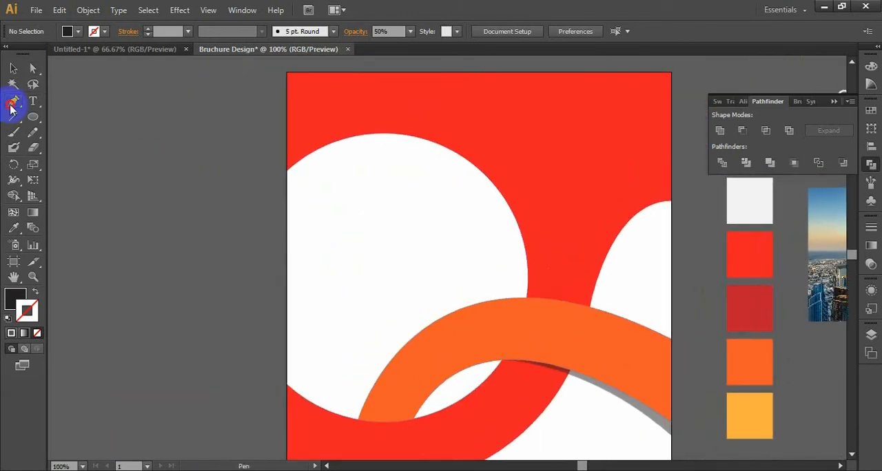
{"action": "left_click", "coordinate": [290, 153]}
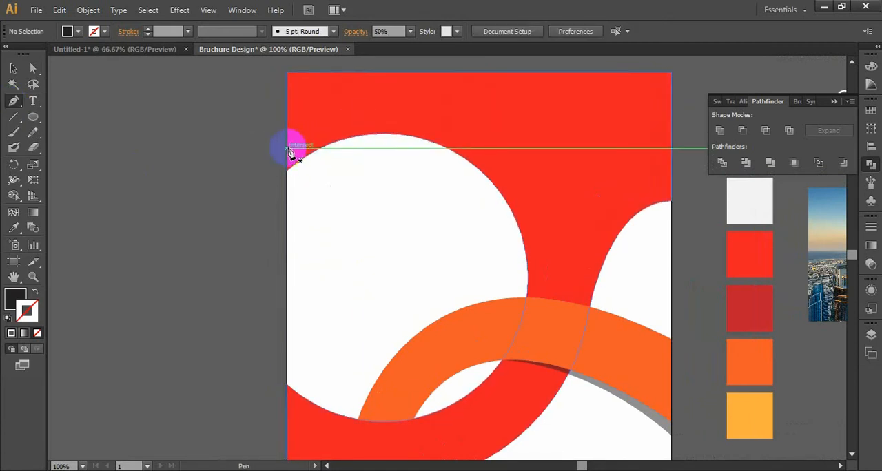
{"action": "left_click", "coordinate": [287, 149]}
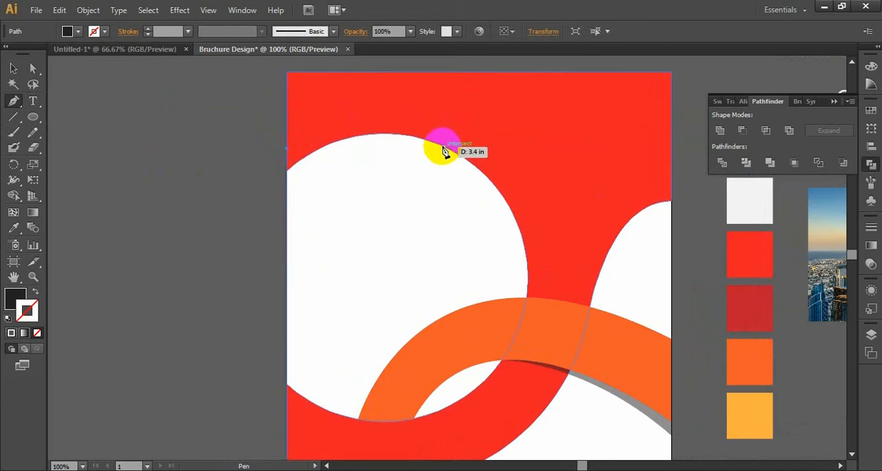
{"action": "left_click_drag", "start_coordinate": [420, 138], "coordinate": [470, 158]}
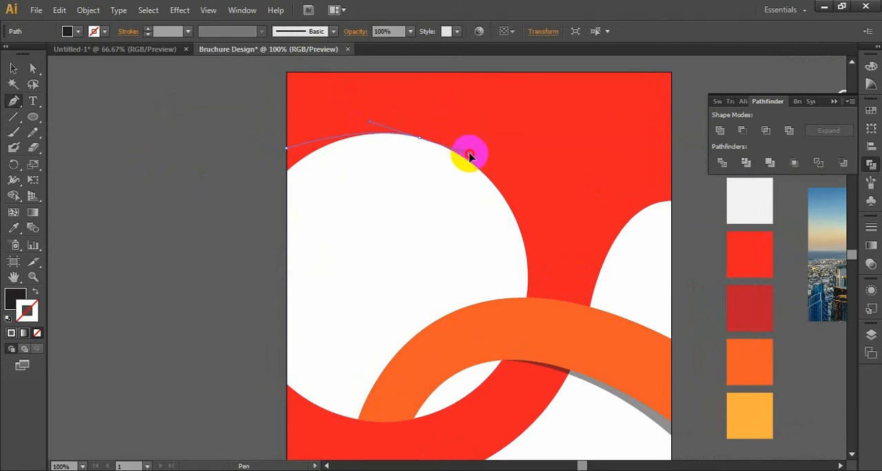
{"action": "left_click_drag", "start_coordinate": [470, 159], "coordinate": [469, 152]}
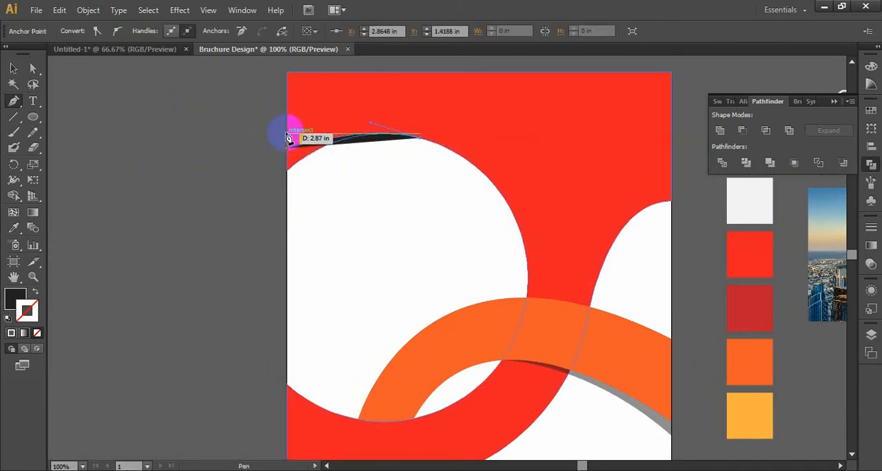
Step: Close the Pen path into a thin curved black shape through a smooth anchor on the artboard's left edge, just above its start point
{"action": "left_click_drag", "start_coordinate": [288, 138], "coordinate": [239, 155]}
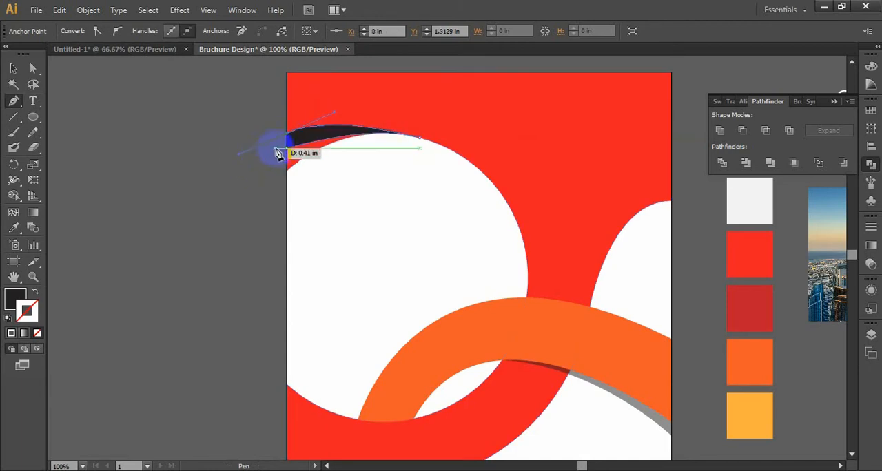
{"action": "key", "text": "ctrl+z"}
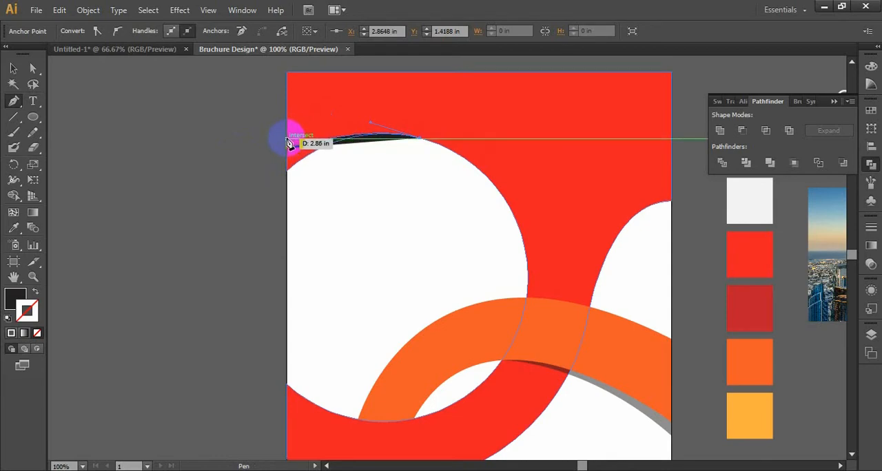
{"action": "left_click_drag", "start_coordinate": [288, 141], "coordinate": [224, 163]}
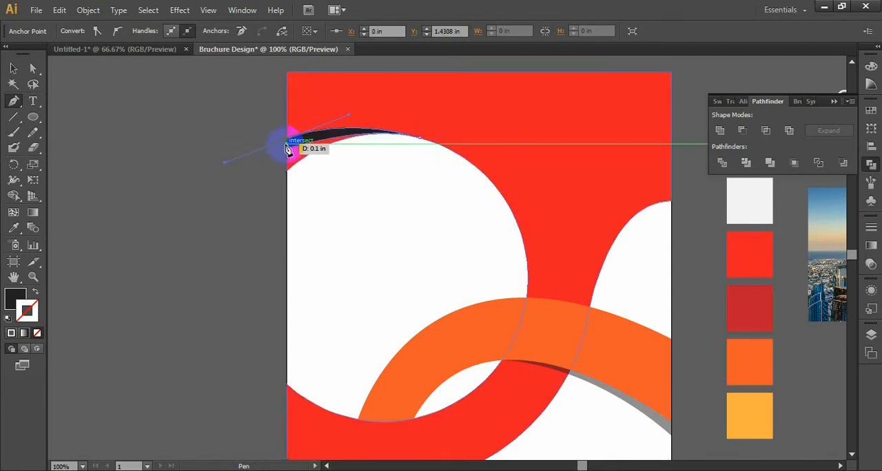
{"action": "left_click_drag", "start_coordinate": [286, 142], "coordinate": [290, 154]}
{"action": "key", "text": "ctrl+z"}
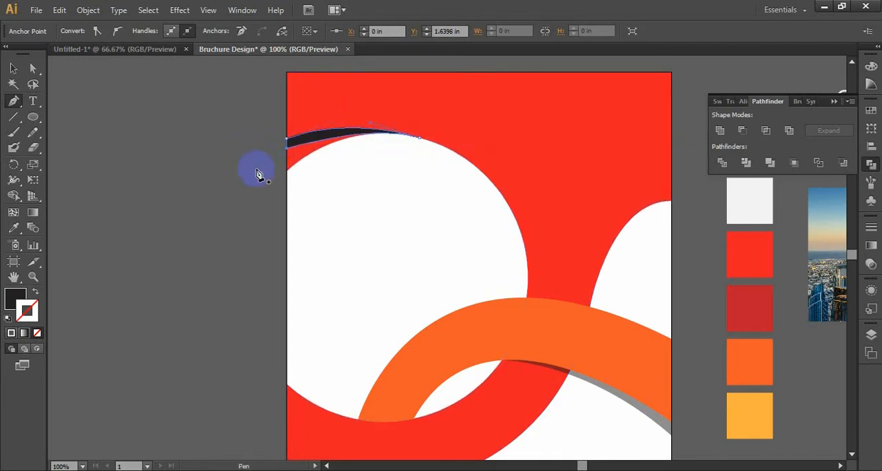
Step: Raise the black shape's upper-left anchor to Y 1.3889 in and adjust the curve handles to refine its outline
{"action": "key", "text": "a"}
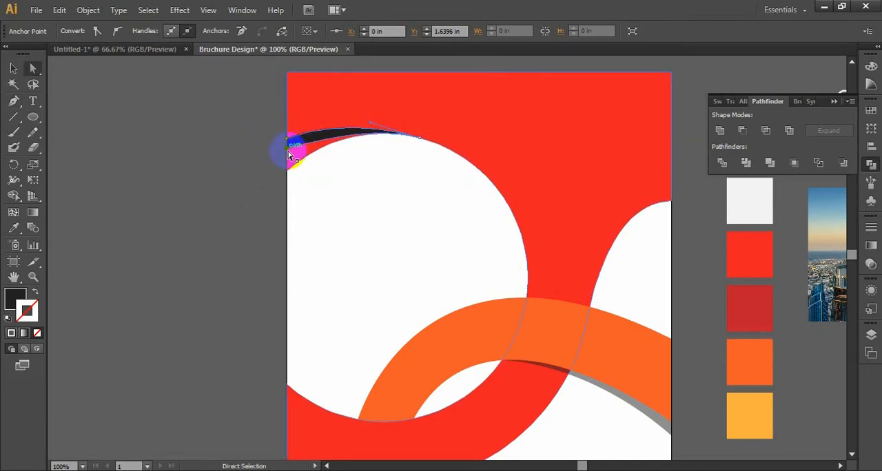
{"action": "key", "text": "ctrl+plus"}
{"action": "key", "text": "ctrl+plus"}
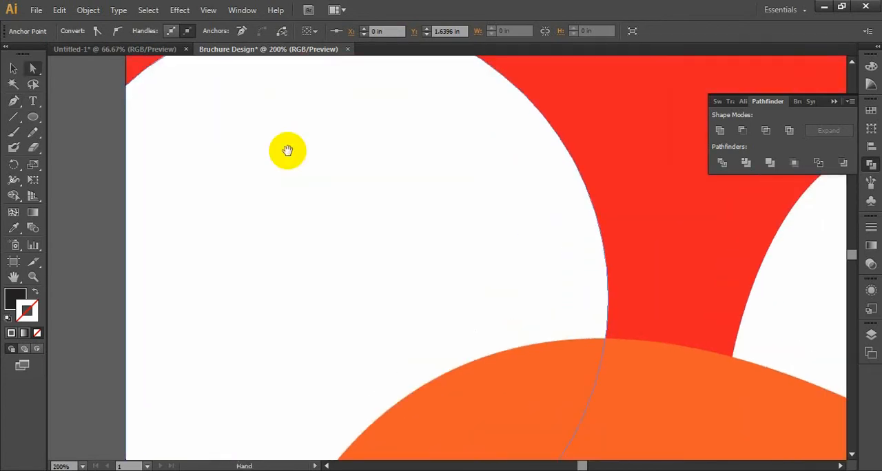
{"action": "left_click_drag", "start_coordinate": [288, 153], "coordinate": [412, 390]}
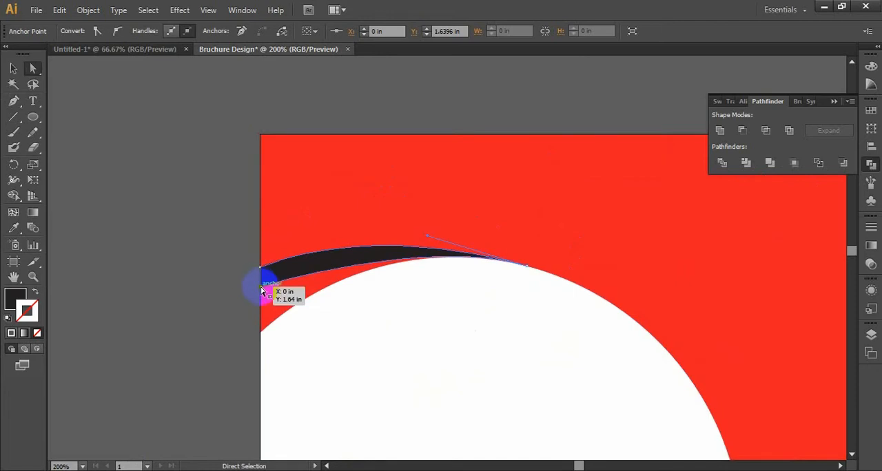
{"action": "left_click_drag", "start_coordinate": [261, 291], "coordinate": [262, 295]}
{"action": "key", "text": "ctrl+z"}
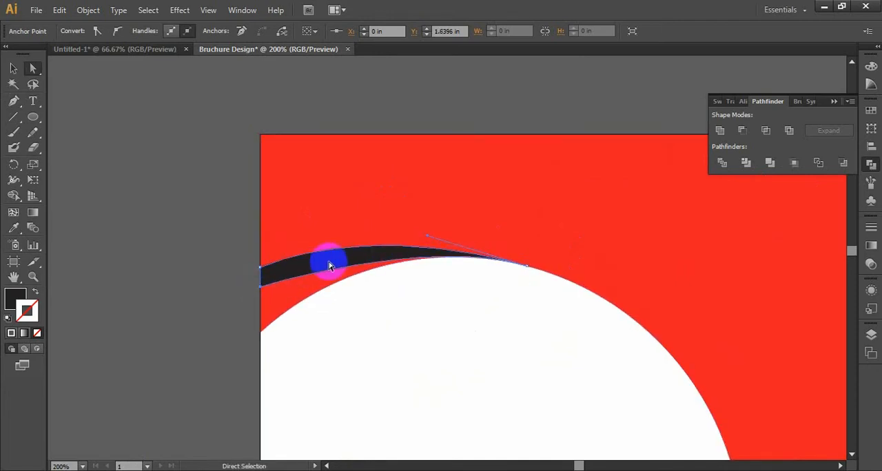
{"action": "left_click_drag", "start_coordinate": [429, 244], "coordinate": [432, 236]}
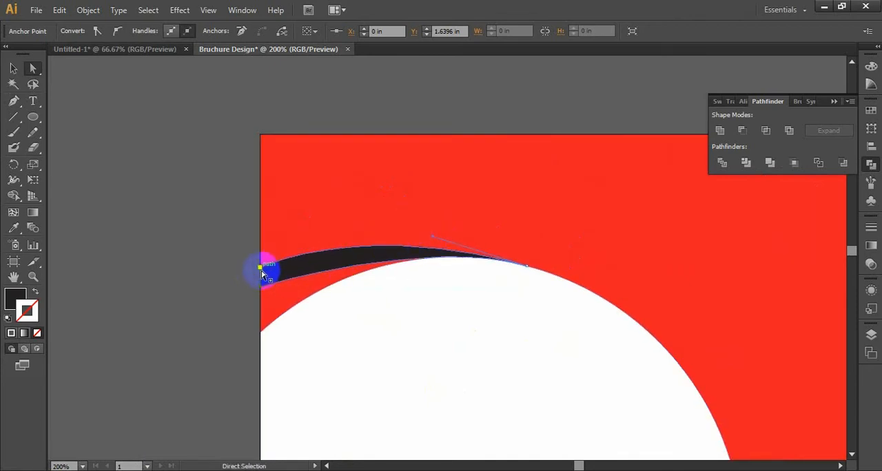
{"action": "left_click_drag", "start_coordinate": [384, 221], "coordinate": [403, 217]}
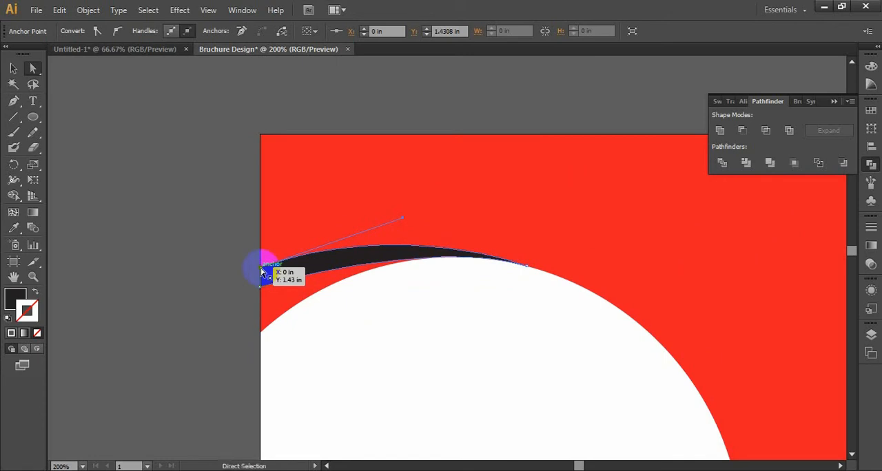
{"action": "left_click_drag", "start_coordinate": [261, 269], "coordinate": [262, 264]}
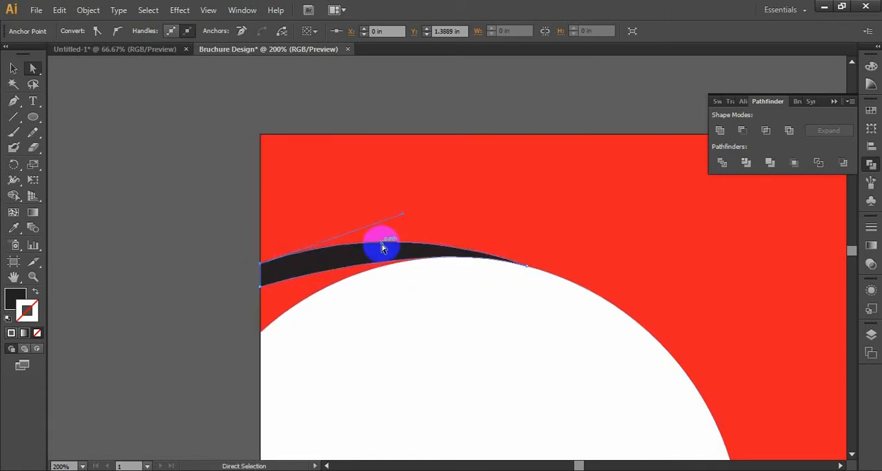
{"action": "left_click_drag", "start_coordinate": [403, 218], "coordinate": [377, 219]}
{"action": "left_click", "coordinate": [224, 257]}
Step: Lower the black shape's bottom-left anchor to Y 1.6944 in and adjust its tip's curve handle along the white circle
{"action": "key", "text": "ctrl+minus"}
{"action": "key", "text": "ctrl+minus"}
{"action": "key", "text": "ctrl+minus"}
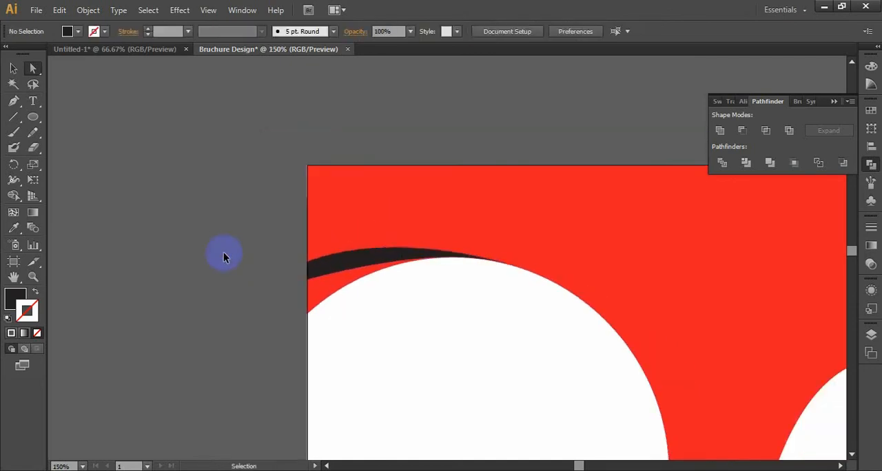
{"action": "left_click_drag", "start_coordinate": [384, 325], "coordinate": [315, 216]}
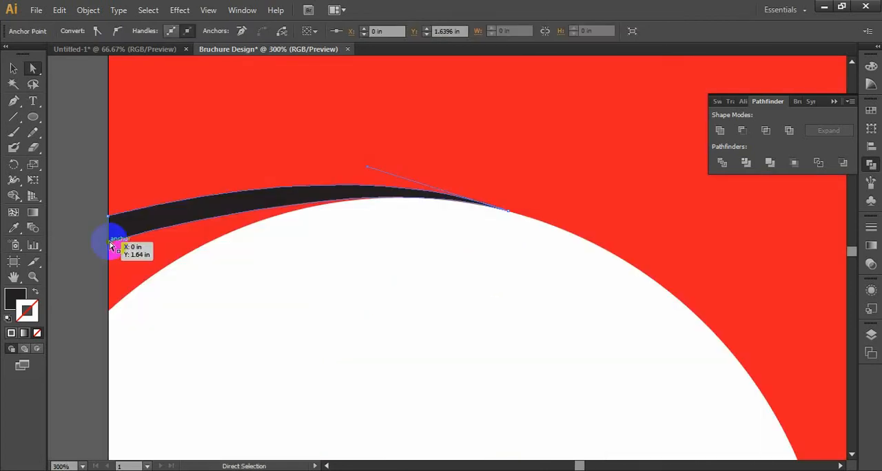
{"action": "left_click_drag", "start_coordinate": [108, 240], "coordinate": [108, 249]}
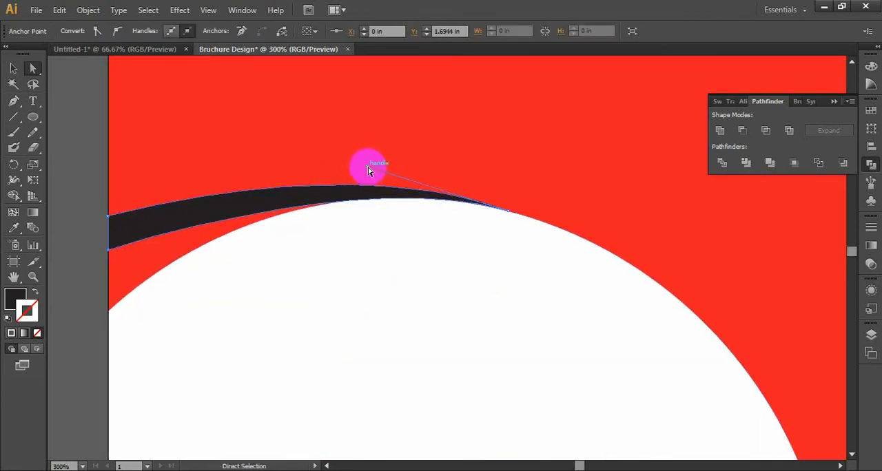
{"action": "left_click_drag", "start_coordinate": [367, 169], "coordinate": [342, 165]}
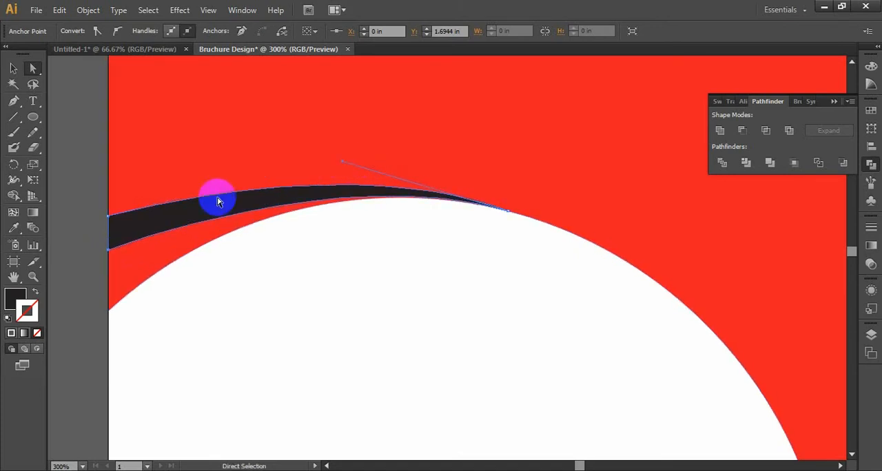
{"action": "left_click", "coordinate": [80, 207]}
Step: Apply a 0° linear gradient to the large red shape, using its red fill as the stop at 100% and white at the start
{"action": "key", "text": "ctrl+minus"}
{"action": "key", "text": "ctrl+minus"}
{"action": "key", "text": "ctrl+minus"}
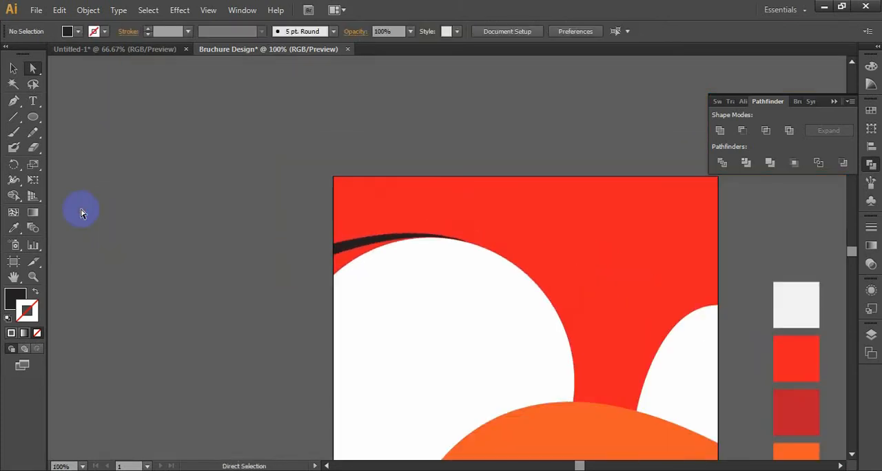
{"action": "key", "text": "space"}
{"action": "left_click_drag", "start_coordinate": [199, 239], "coordinate": [48, 92]}
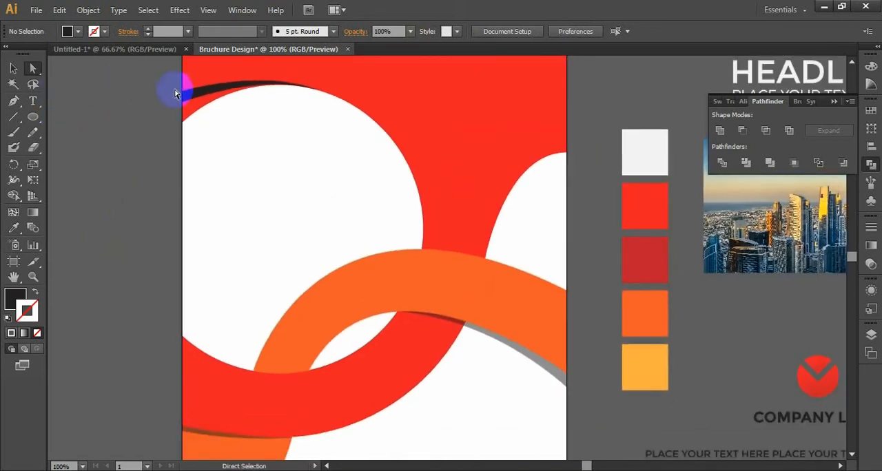
{"action": "key", "text": "space"}
{"action": "left_click_drag", "start_coordinate": [168, 194], "coordinate": [171, 177]}
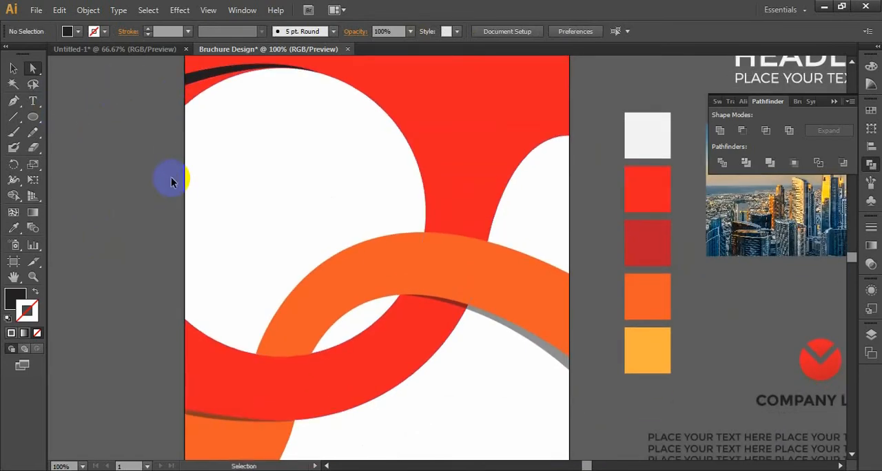
{"action": "key", "text": "ctrl+minus"}
{"action": "key", "text": "ctrl+minus"}
{"action": "left_click", "coordinate": [444, 171]}
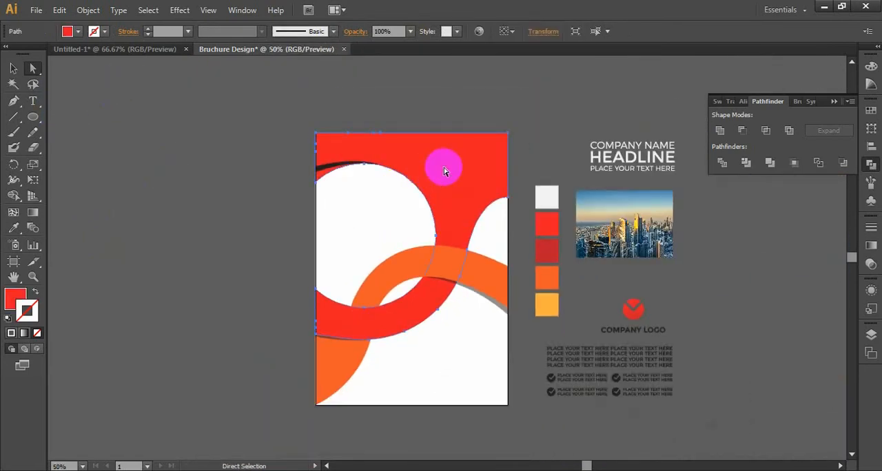
{"action": "key", "text": "v"}
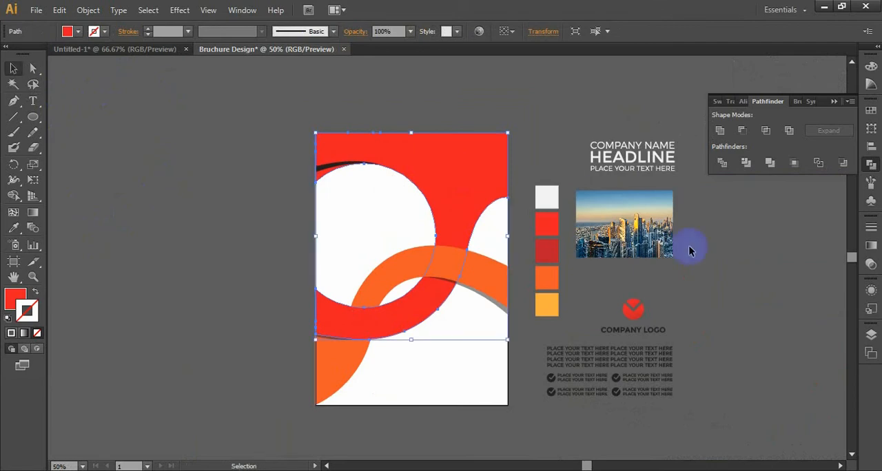
{"action": "left_click", "coordinate": [870, 249]}
{"action": "left_click", "coordinate": [709, 260]}
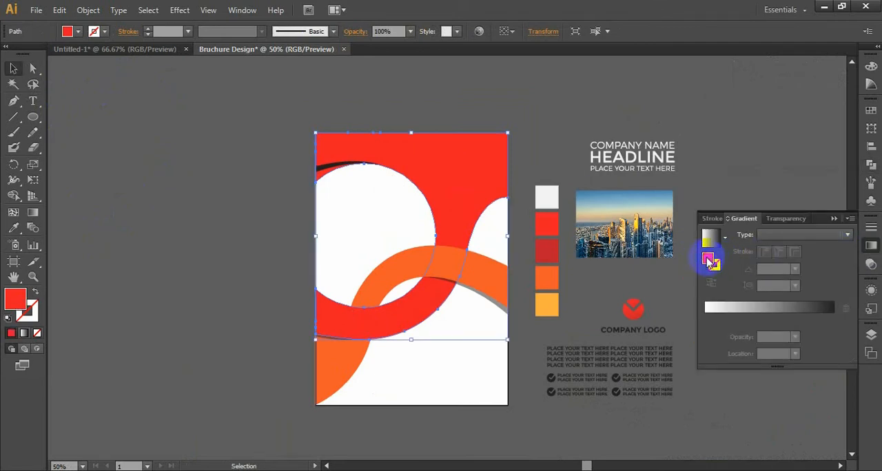
{"action": "left_click_drag", "start_coordinate": [710, 262], "coordinate": [835, 329]}
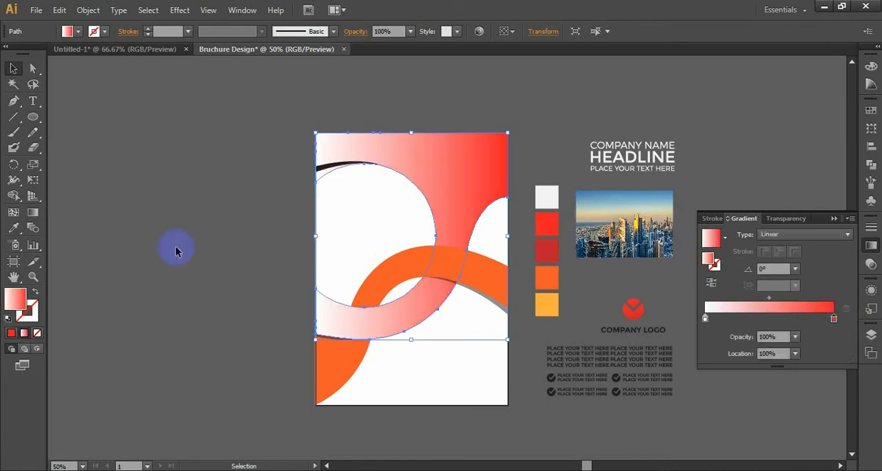
Step: Replace the white start stop of the large red shape's gradient with the dark red swatch colour
{"action": "left_click", "coordinate": [14, 228]}
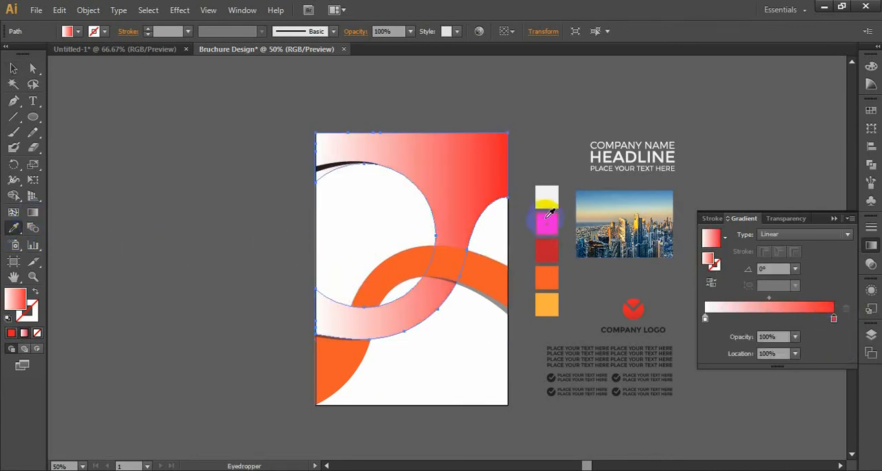
{"action": "left_click", "coordinate": [548, 250]}
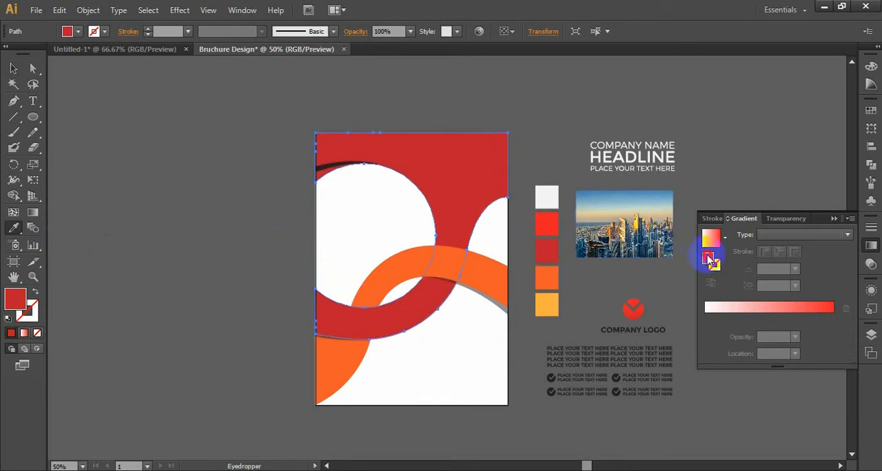
{"action": "left_click", "coordinate": [703, 321]}
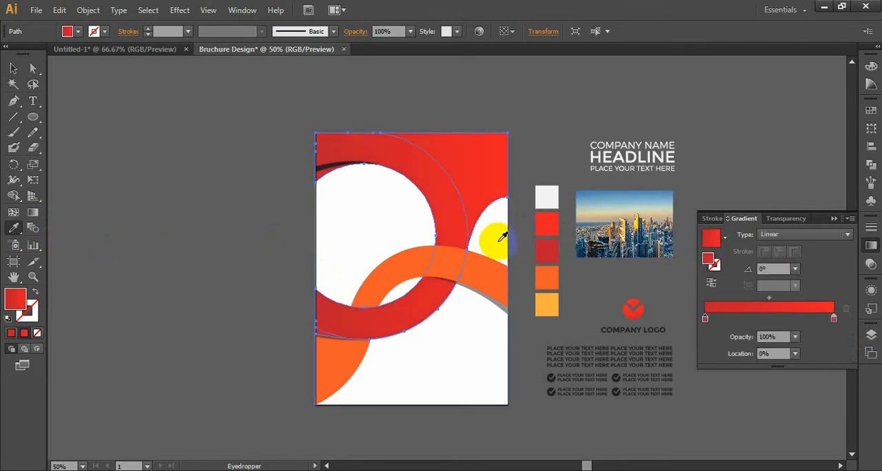
Step: Redirect the large red shape's gradient diagonally from its upper-right area down to the lower-left, at about -136.7°
{"action": "left_click", "coordinate": [32, 212]}
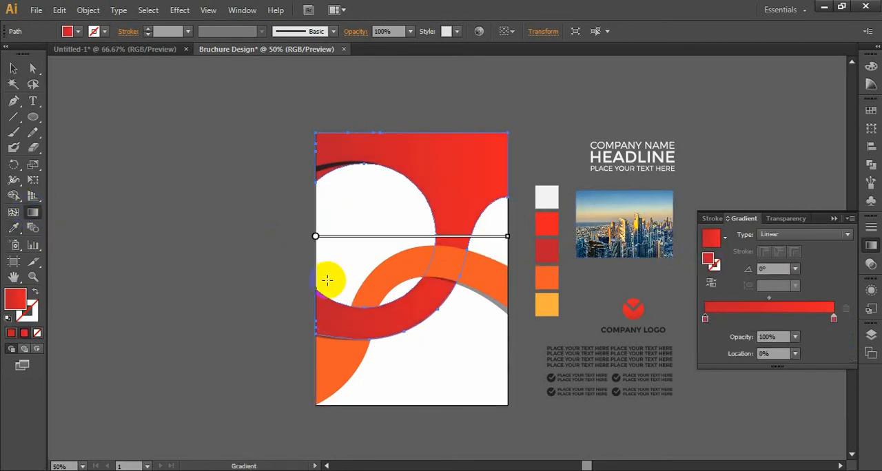
{"action": "left_click_drag", "start_coordinate": [328, 269], "coordinate": [478, 159]}
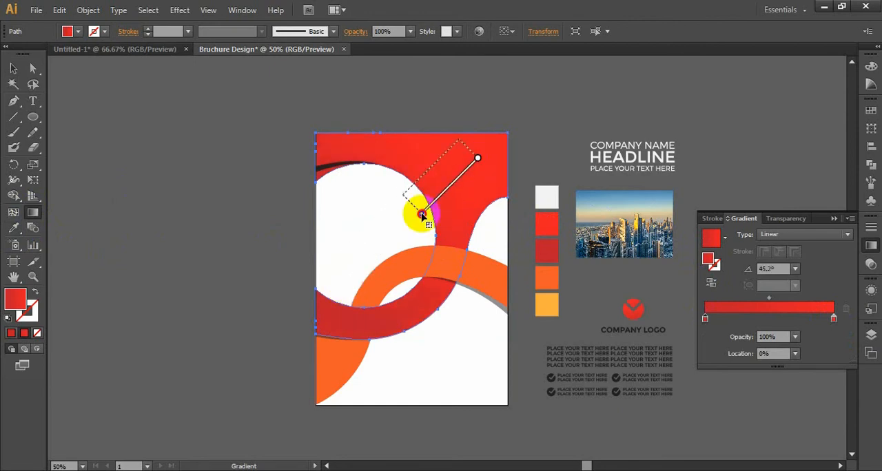
{"action": "left_click_drag", "start_coordinate": [421, 215], "coordinate": [330, 335]}
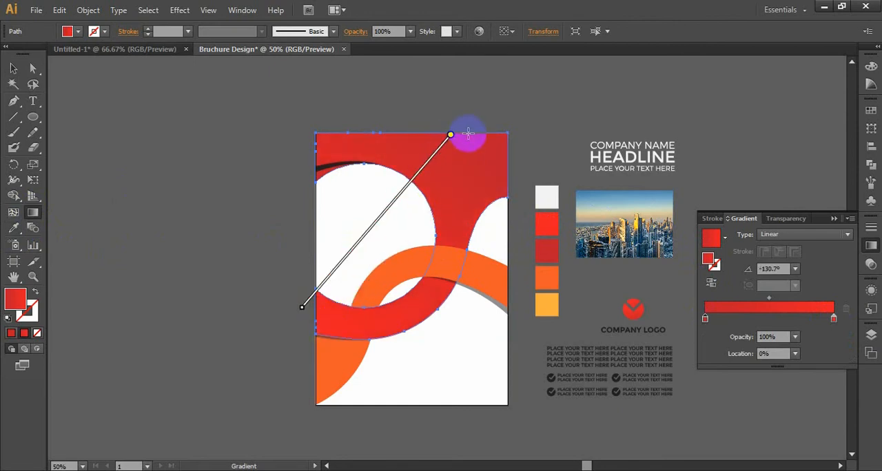
{"action": "mouse_move", "coordinate": [486, 134]}
{"action": "left_mouse_down"}
{"action": "mouse_move", "coordinate": [334, 274]}
{"action": "mouse_move", "coordinate": [324, 303]}
{"action": "mouse_move", "coordinate": [309, 297]}
{"action": "left_mouse_up"}
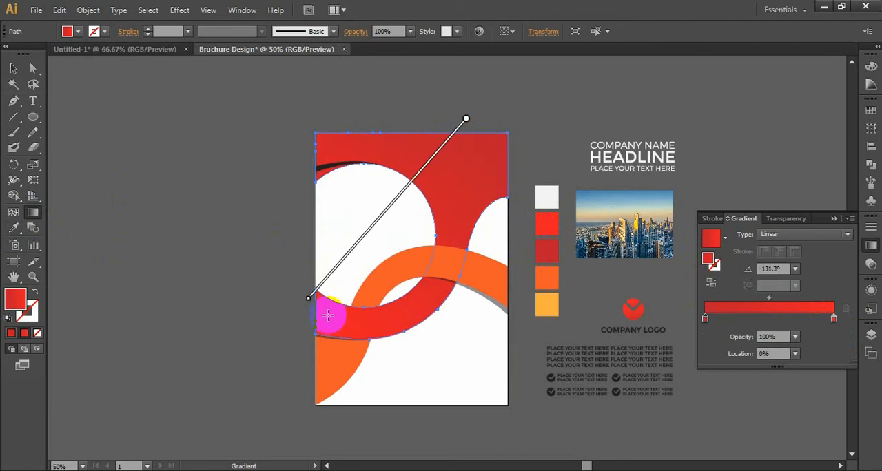
{"action": "left_click_drag", "start_coordinate": [510, 147], "coordinate": [340, 291]}
{"action": "left_click", "coordinate": [240, 275], "text": "ctrl"}
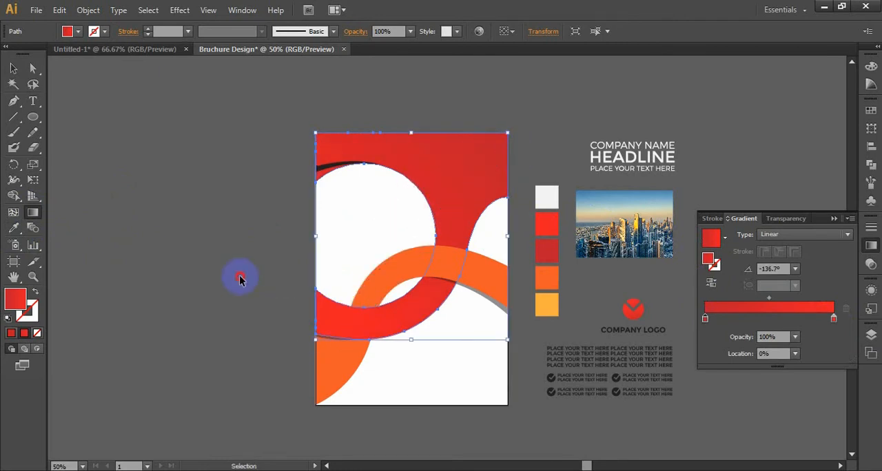
Step: Apply a 0° linear gradient to the upper orange band, using its orange fill as the stop at 100%
{"action": "left_click", "coordinate": [325, 172], "text": "ctrl"}
{"action": "left_click", "coordinate": [467, 266], "text": "ctrl"}
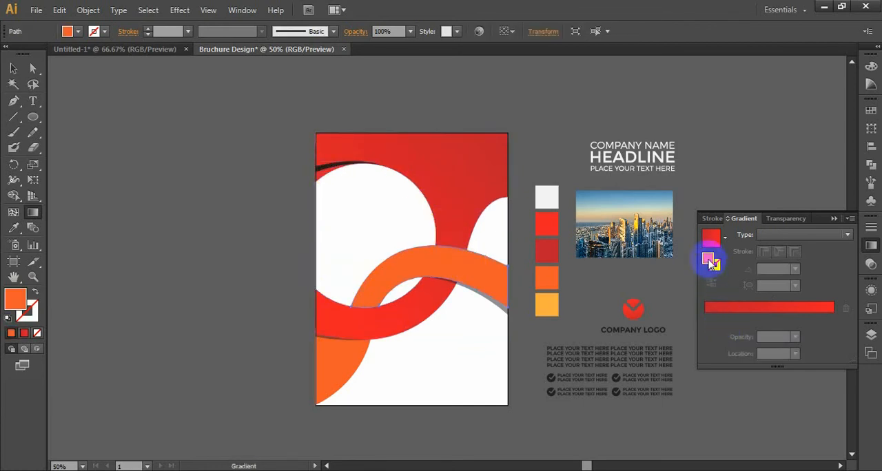
{"action": "left_click_drag", "start_coordinate": [708, 259], "coordinate": [833, 340]}
{"action": "left_click", "coordinate": [835, 309]}
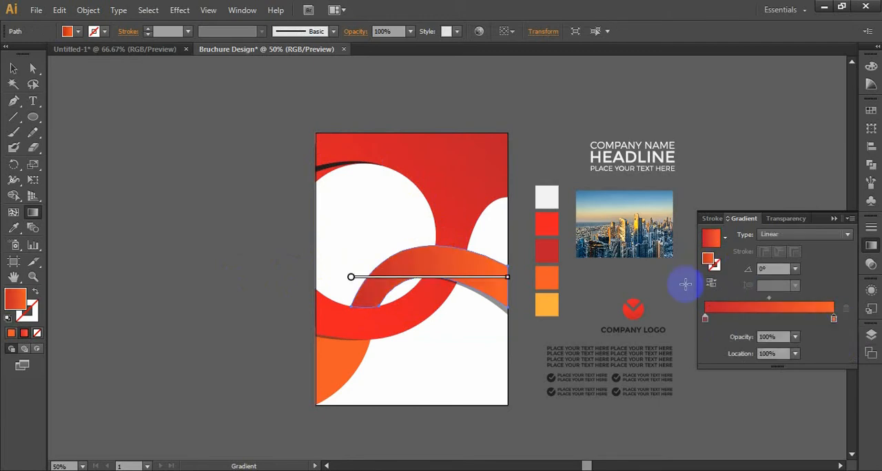
Step: Sample the light orange swatch and make it the 0% start stop of the upper orange band's gradient
{"action": "left_click", "coordinate": [14, 228]}
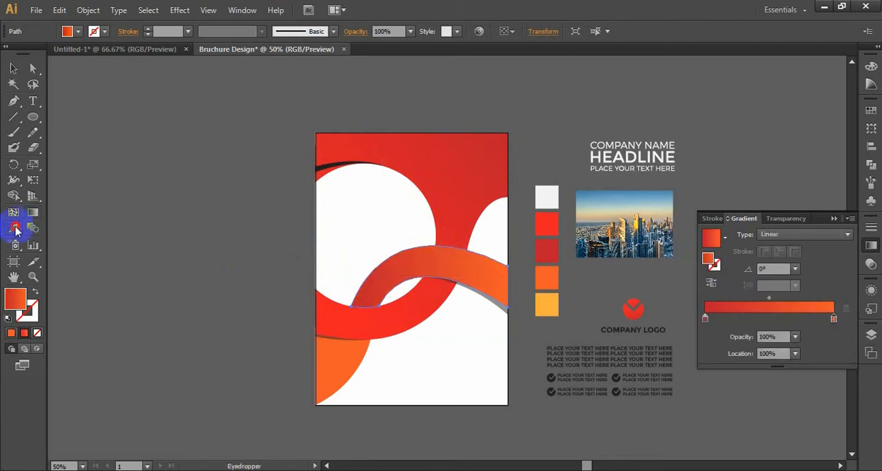
{"action": "left_click", "coordinate": [399, 295]}
{"action": "left_click", "coordinate": [546, 277]}
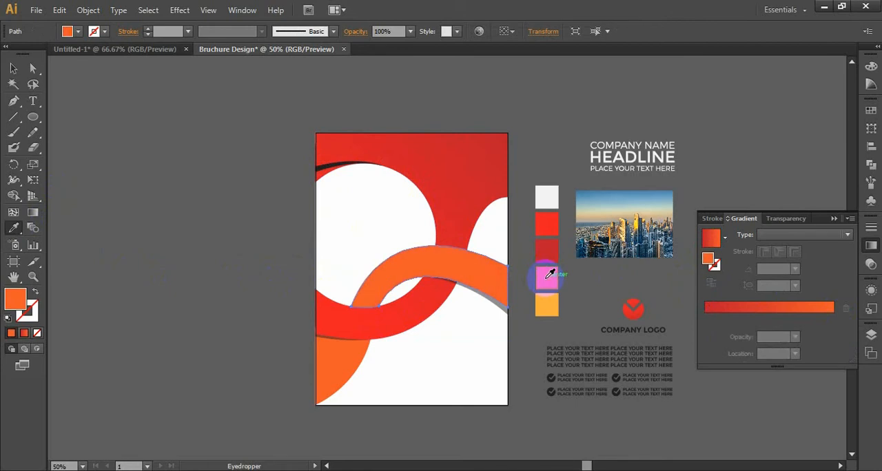
{"action": "left_click", "coordinate": [551, 301]}
{"action": "left_click", "coordinate": [711, 261]}
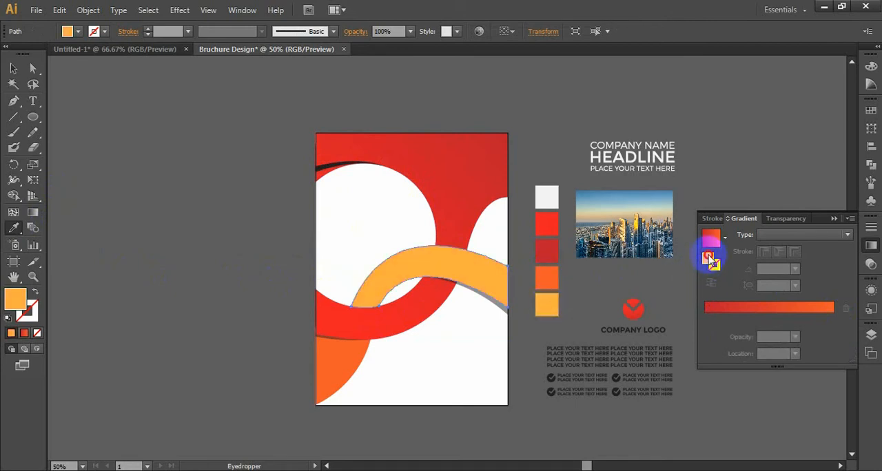
{"action": "left_click", "coordinate": [703, 310]}
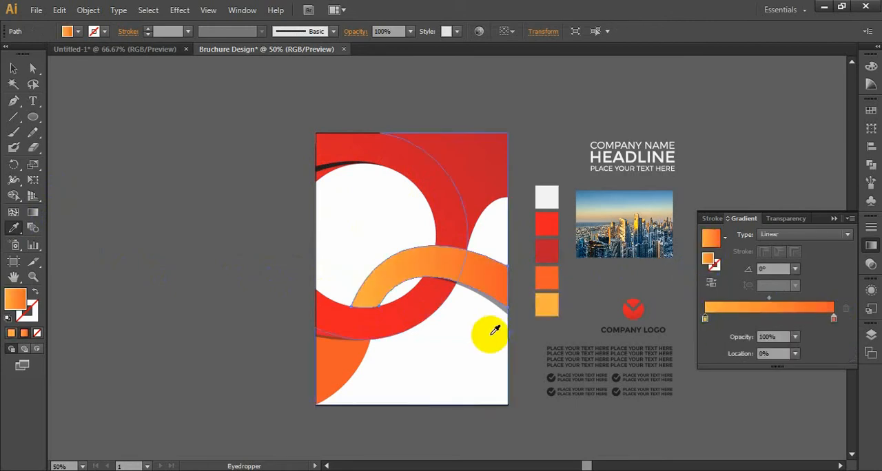
Step: Copy the orange band's gradient to the lower-left orange shape and to the thin black curved shape with the Eyedropper
{"action": "left_click", "coordinate": [339, 355], "text": "ctrl"}
{"action": "left_click", "coordinate": [387, 270]}
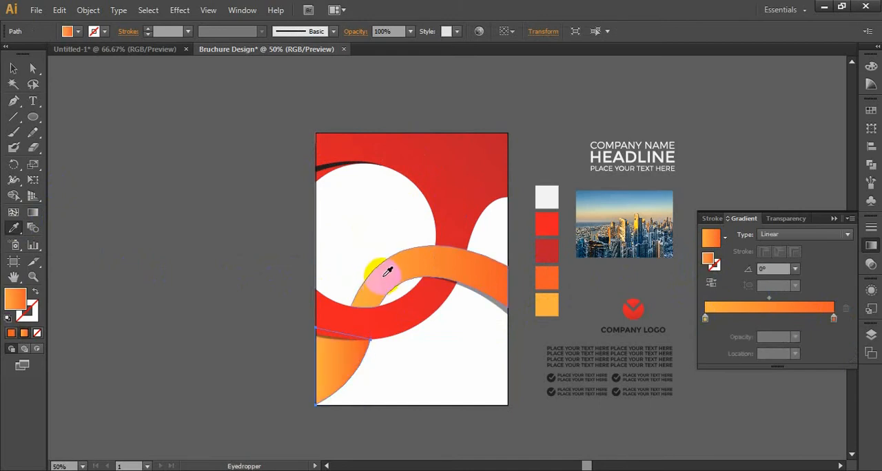
{"action": "left_click", "coordinate": [324, 166], "text": "ctrl"}
{"action": "left_click", "coordinate": [403, 249]}
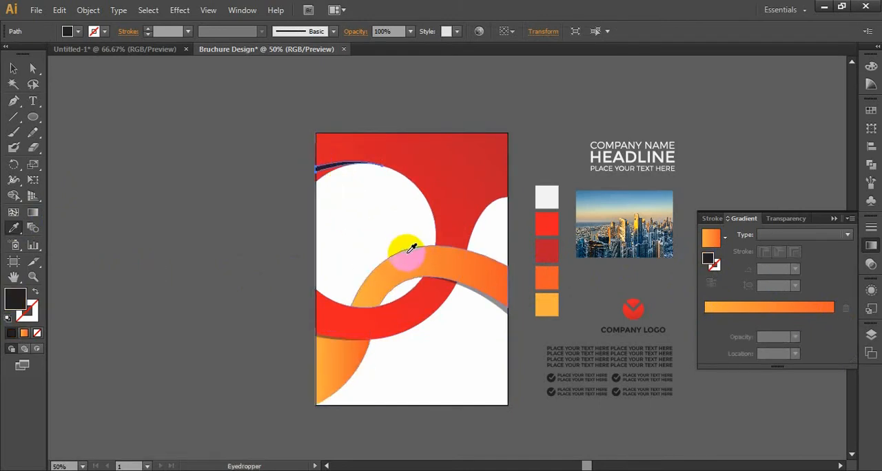
{"action": "left_click", "coordinate": [258, 228], "text": "ctrl"}
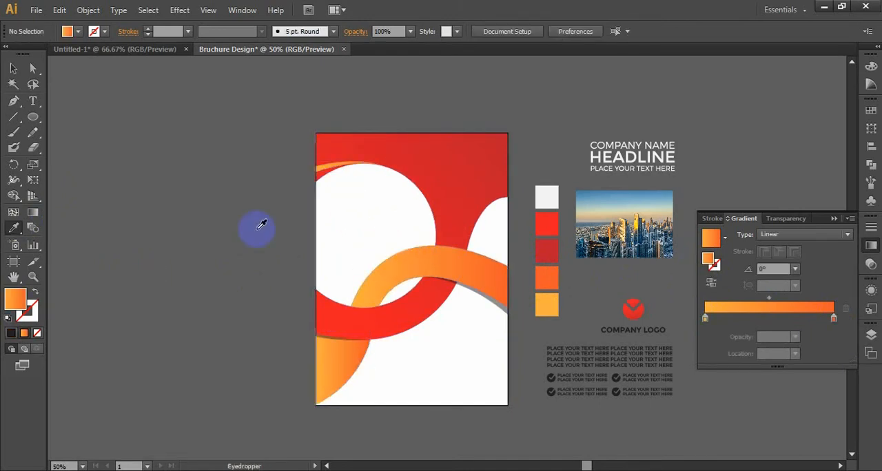
{"action": "key", "text": "v"}
Step: Ungroup the white shapes so that the white circle can be selected separately
{"action": "left_click_drag", "start_coordinate": [257, 228], "coordinate": [225, 198]}
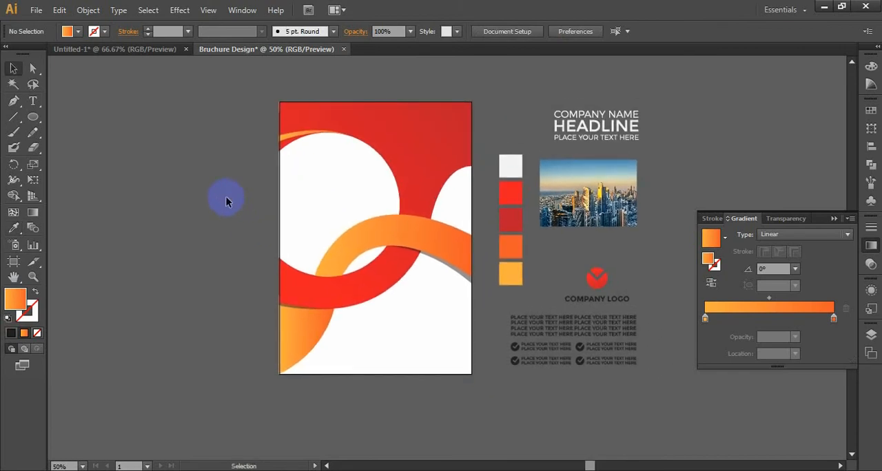
{"action": "right_click", "coordinate": [330, 200]}
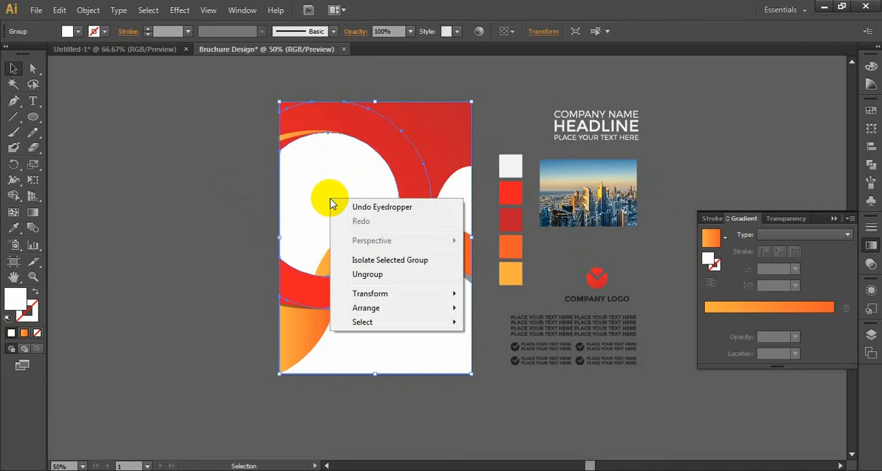
{"action": "left_click", "coordinate": [361, 274]}
{"action": "left_click", "coordinate": [208, 202]}
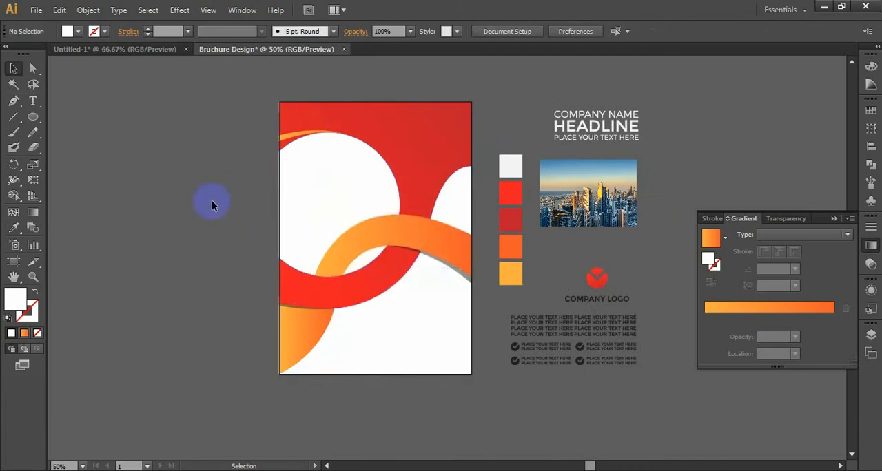
{"action": "left_click", "coordinate": [308, 193]}
{"action": "left_click", "coordinate": [251, 200]}
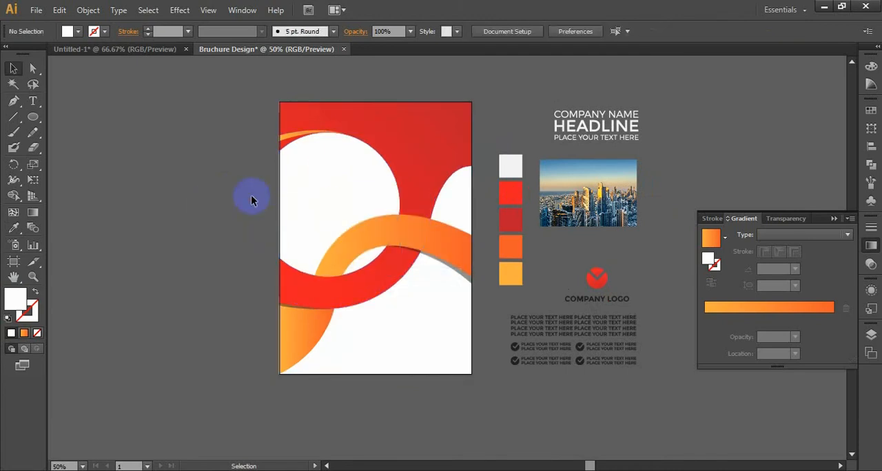
Step: Collapse the gradient settings and create a new layer above Layer 1
{"action": "left_click", "coordinate": [579, 215]}
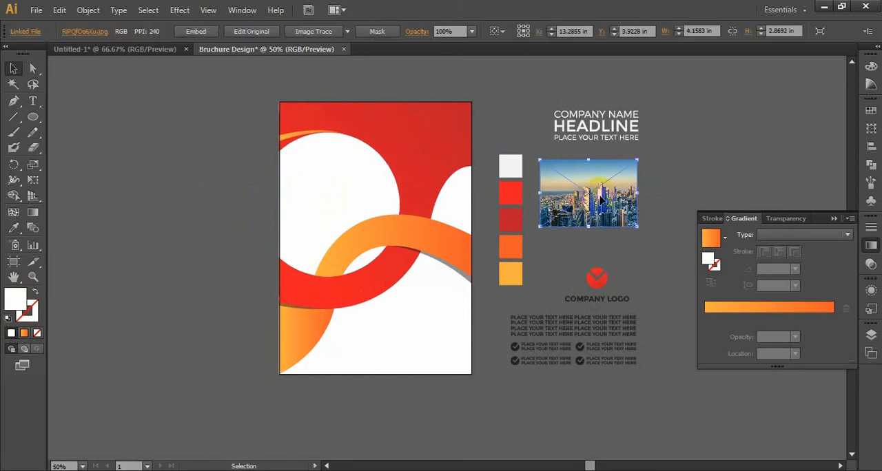
{"action": "left_click", "coordinate": [835, 219]}
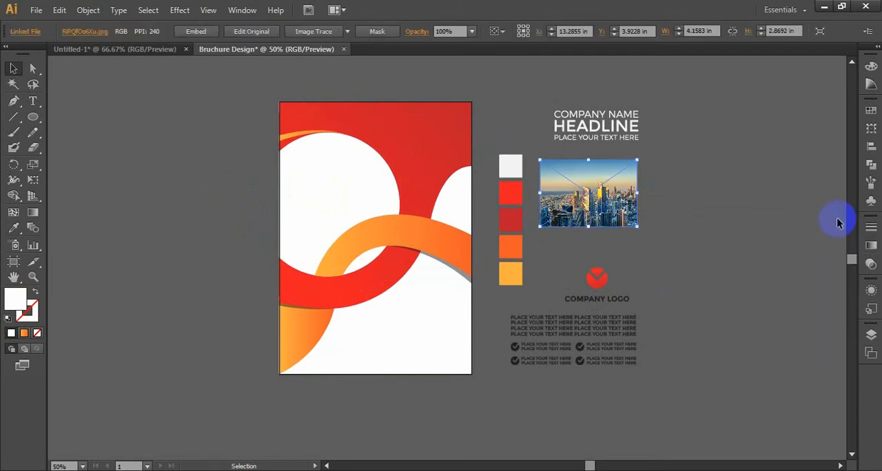
{"action": "left_click", "coordinate": [871, 335]}
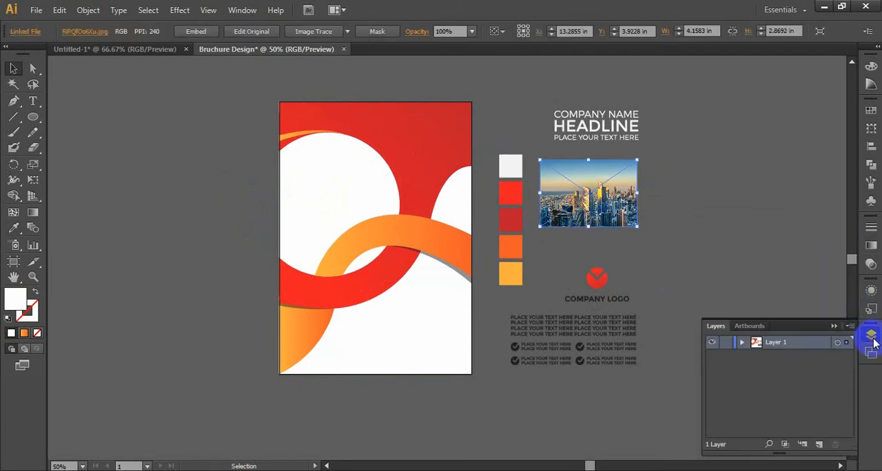
{"action": "left_click", "coordinate": [819, 447]}
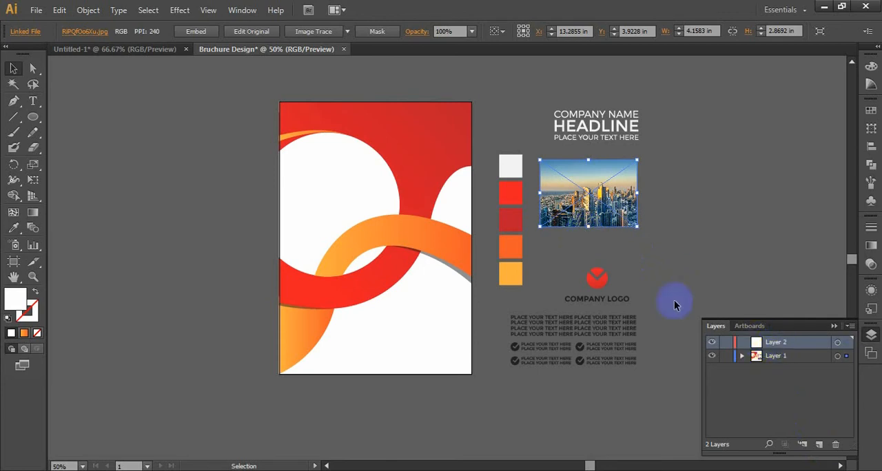
Step: Cut the white circle, move Layer 2 below Layer 1, and paste the circle in place on Layer 2
{"action": "left_click", "coordinate": [327, 182]}
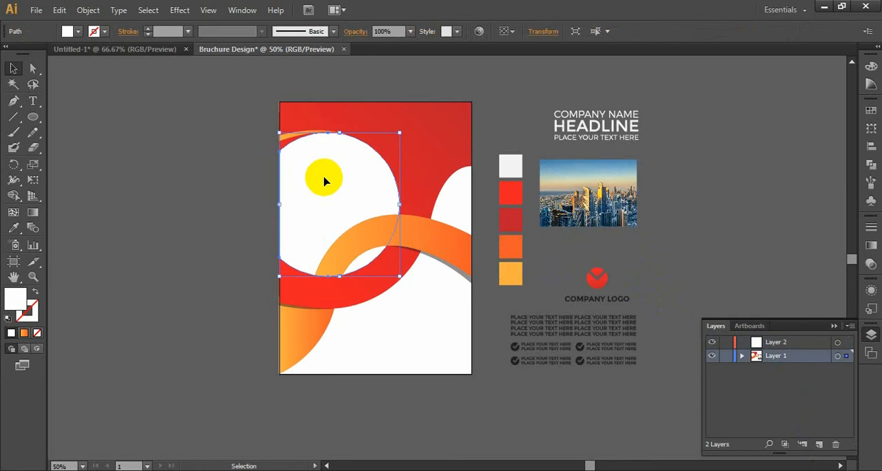
{"action": "key", "text": "a"}
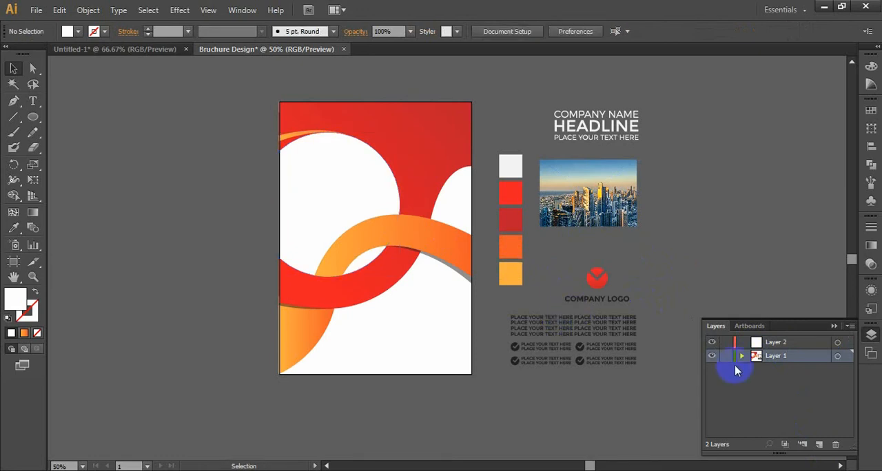
{"action": "left_click", "coordinate": [776, 342]}
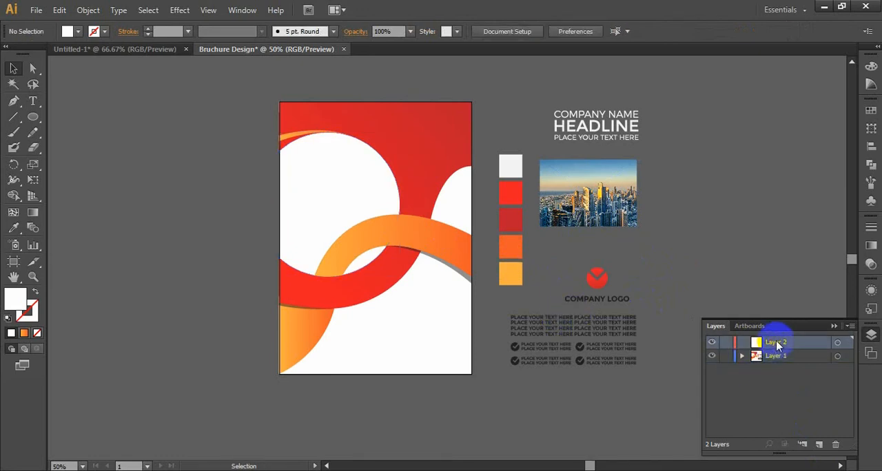
{"action": "key", "text": "ctrl+f"}
{"action": "key", "text": "ctrl+z"}
{"action": "left_click_drag", "start_coordinate": [789, 341], "coordinate": [787, 368]}
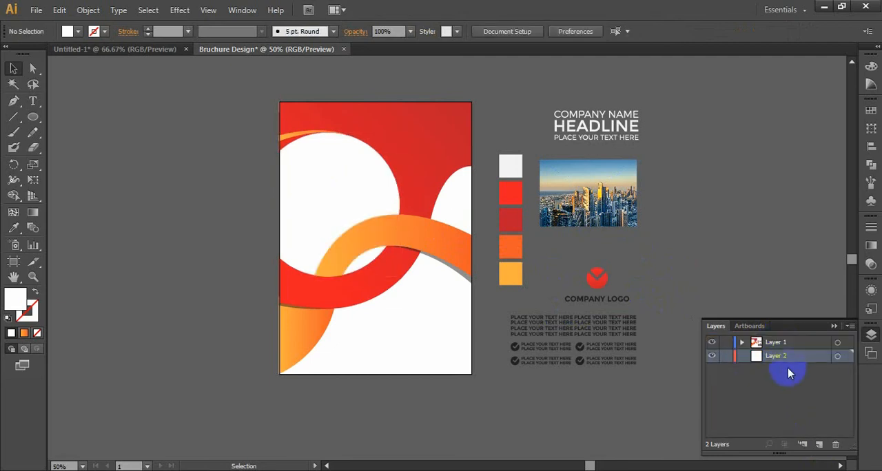
{"action": "key", "text": "ctrl+f"}
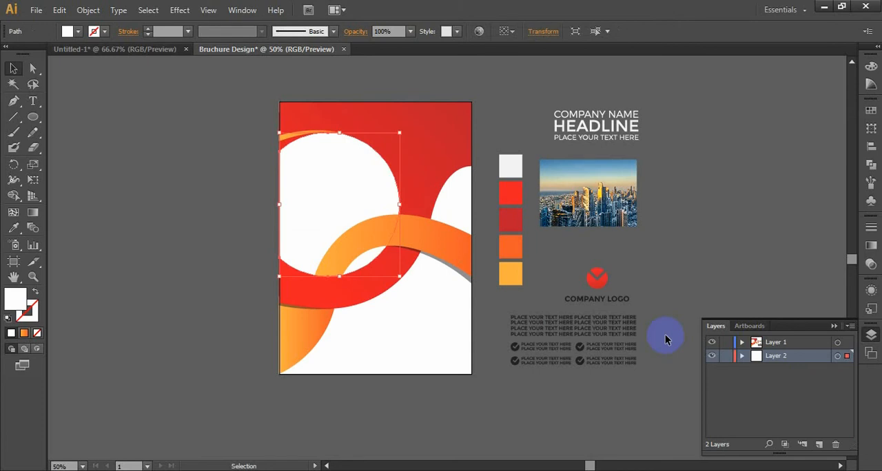
Step: Create a third layer and move it to the bottom of the layer stack, below Layer 2
{"action": "left_click", "coordinate": [585, 198]}
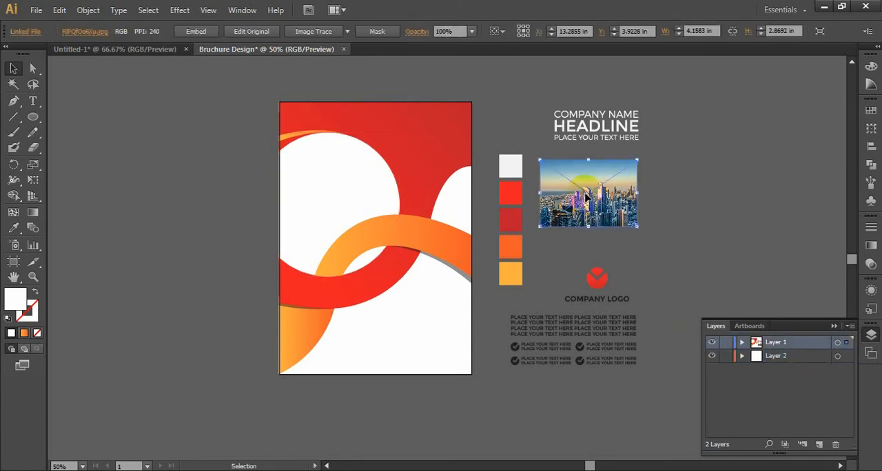
{"action": "left_click", "coordinate": [818, 444]}
{"action": "left_click_drag", "start_coordinate": [789, 343], "coordinate": [791, 390]}
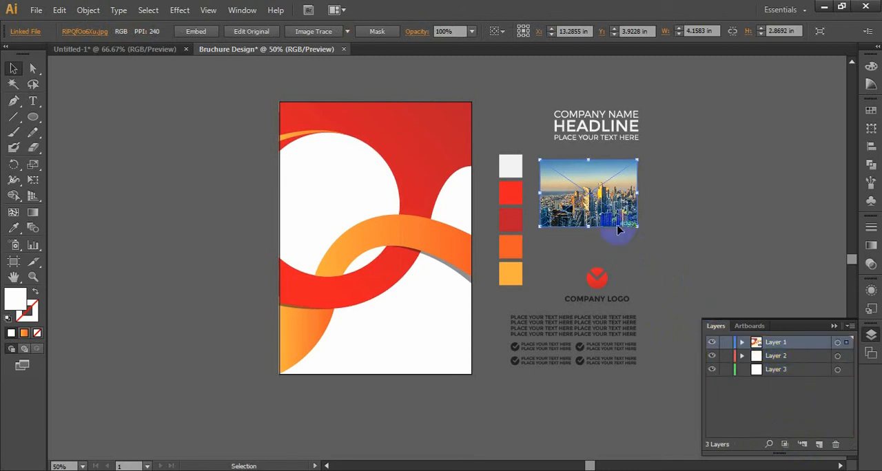
Step: Move the city photo onto Layer 3 by cutting and pasting it, and enlarge it proportionally from its centre
{"action": "key", "text": "ctrl+x"}
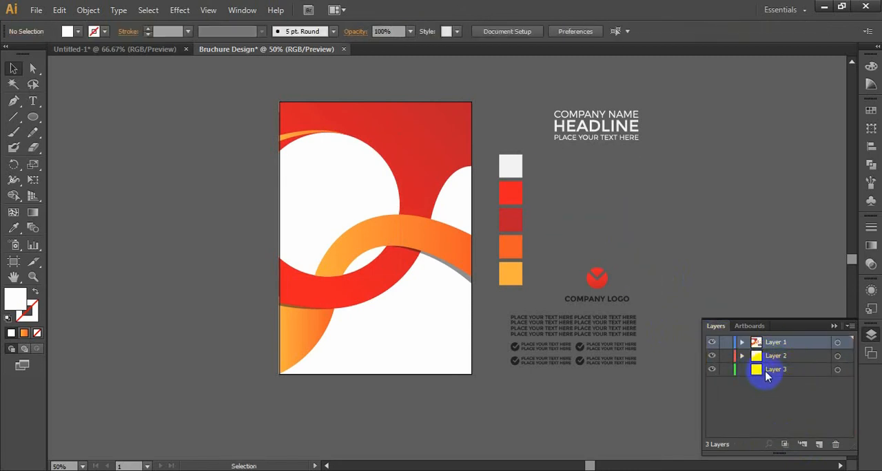
{"action": "left_click", "coordinate": [765, 371]}
{"action": "key", "text": "ctrl+v"}
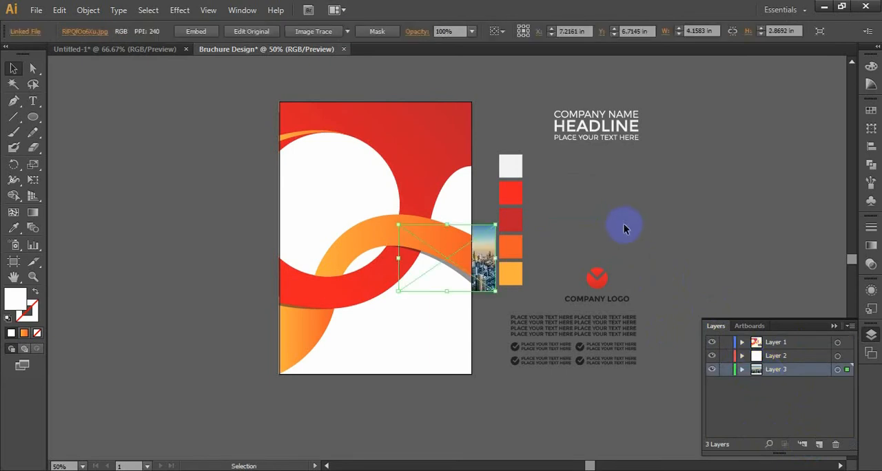
{"action": "left_click_drag", "start_coordinate": [495, 225], "coordinate": [565, 178]}
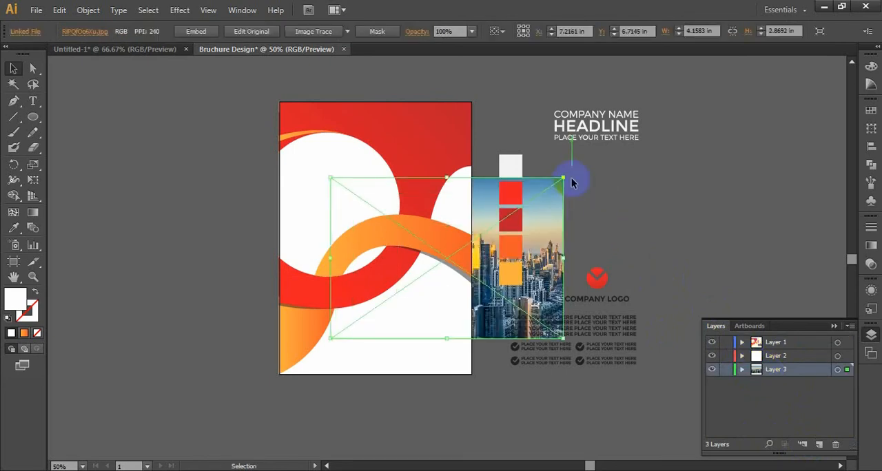
Step: Position the city photo over the white circle, shrink it to about 9.45 in wide, and clip it with the circle as a mask
{"action": "left_click_drag", "start_coordinate": [522, 236], "coordinate": [422, 205]}
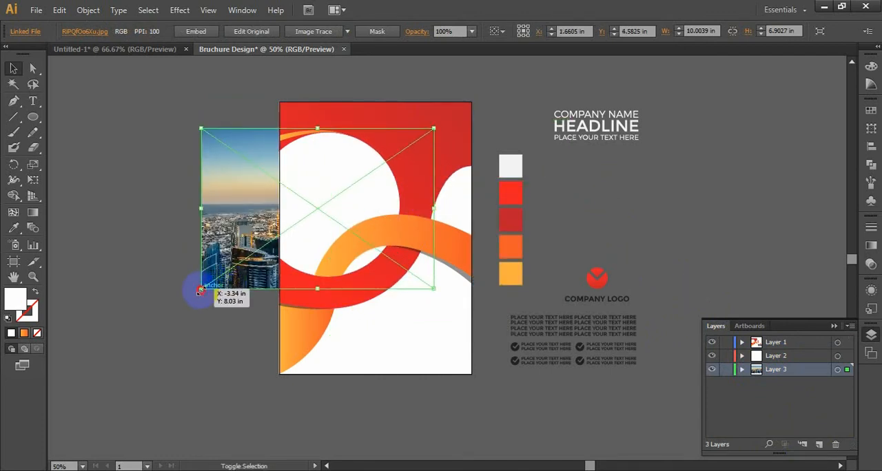
{"action": "mouse_move", "coordinate": [200, 290]}
{"action": "left_mouse_down"}
{"action": "mouse_move", "coordinate": [213, 280]}
{"action": "mouse_move", "coordinate": [214, 248]}
{"action": "mouse_move", "coordinate": [205, 282]}
{"action": "left_mouse_up"}
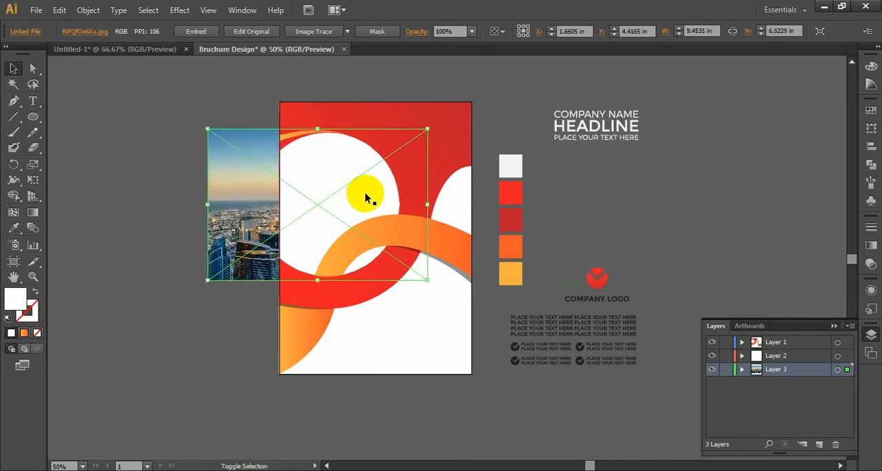
{"action": "left_click", "coordinate": [365, 197], "text": "shift"}
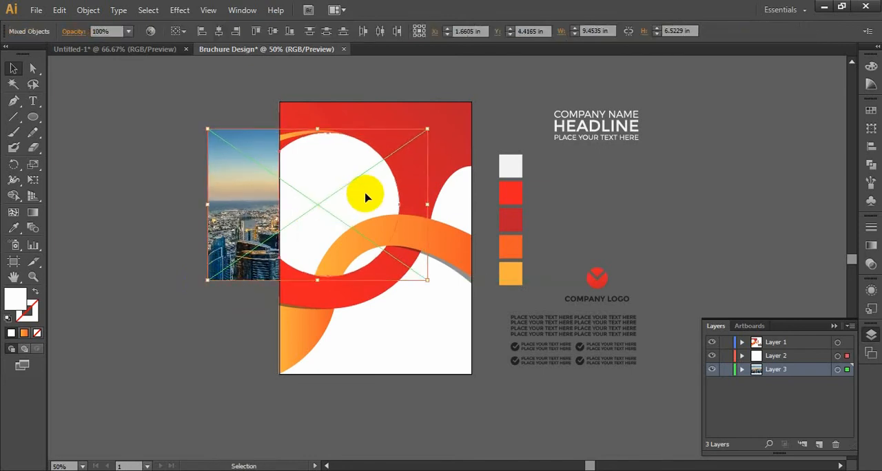
{"action": "right_click", "coordinate": [316, 183]}
{"action": "left_click", "coordinate": [368, 258]}
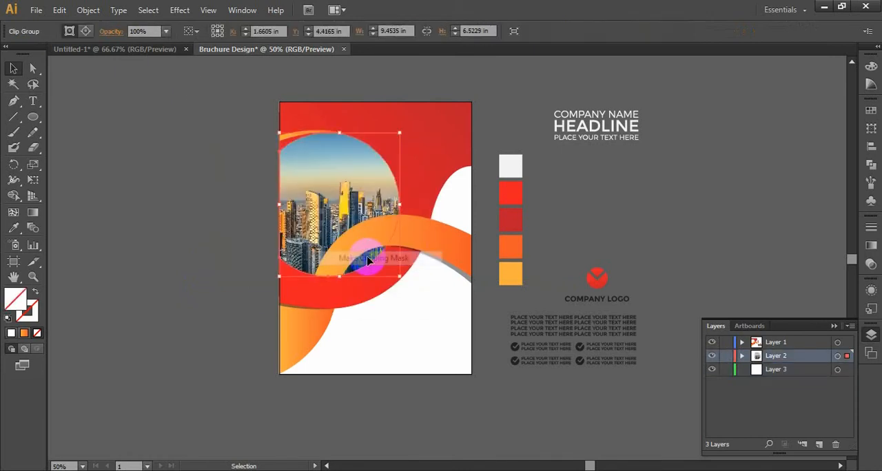
{"action": "left_click", "coordinate": [215, 214]}
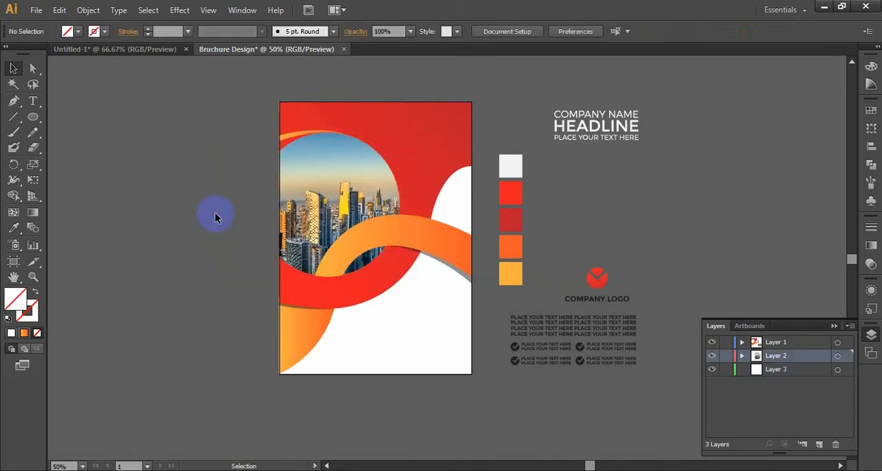
Step: Make Layer 1 active and place the white headline text group on the red area in the page's upper right corner
{"action": "left_click", "coordinate": [769, 343]}
{"action": "left_click", "coordinate": [614, 346]}
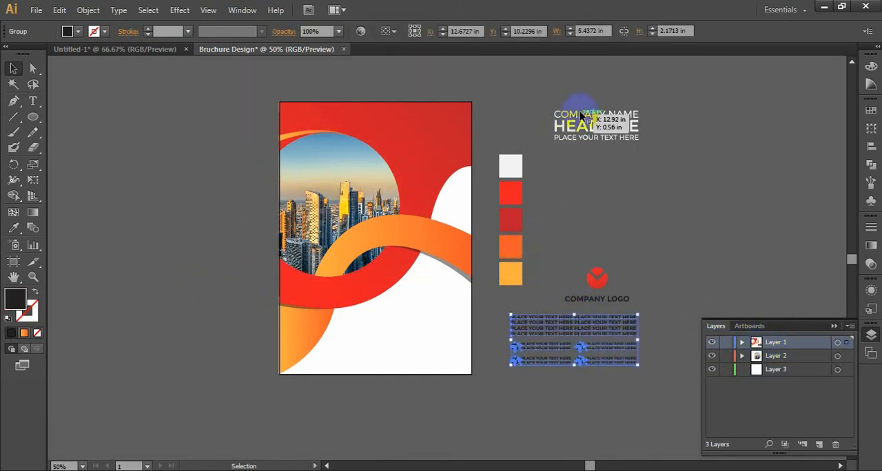
{"action": "left_click_drag", "start_coordinate": [581, 112], "coordinate": [455, 134]}
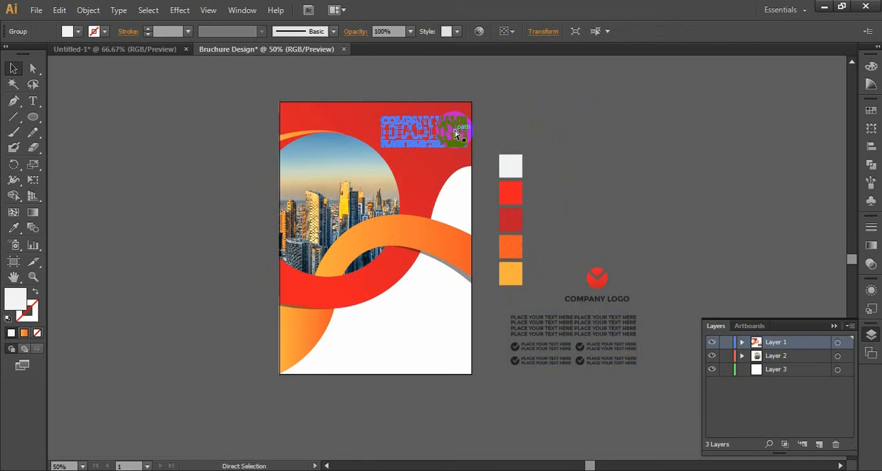
{"action": "left_click", "coordinate": [503, 112]}
Step: Shrink the headline text group slightly from its centre and nudge it upward
{"action": "key", "text": "ctrl+plus"}
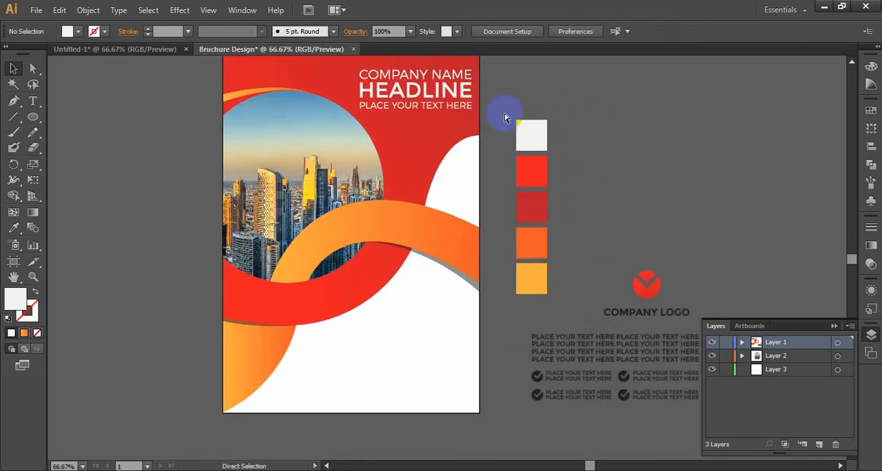
{"action": "left_click_drag", "start_coordinate": [503, 112], "coordinate": [538, 182]}
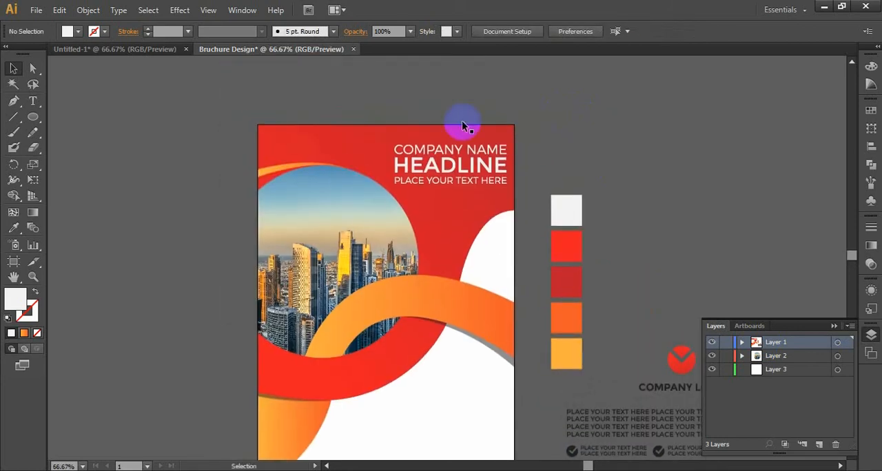
{"action": "left_click", "coordinate": [471, 166]}
{"action": "left_click_drag", "start_coordinate": [507, 144], "coordinate": [500, 148]}
{"action": "key", "text": "Up"}
{"action": "key", "text": "Up"}
{"action": "key", "text": "Up"}
{"action": "key", "text": "Up"}
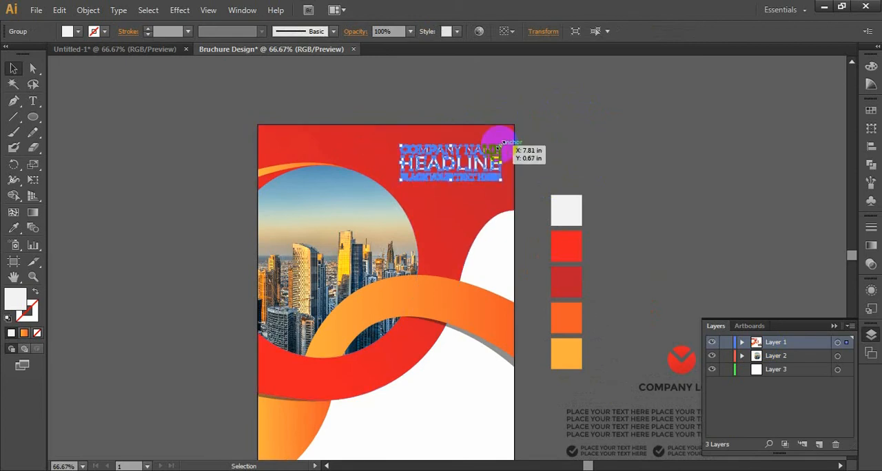
{"action": "left_click", "coordinate": [570, 145]}
Step: Bring the company logo and body text groups to the front and move them onto the white area at the page's lower right
{"action": "left_click_drag", "start_coordinate": [495, 293], "coordinate": [498, 181]}
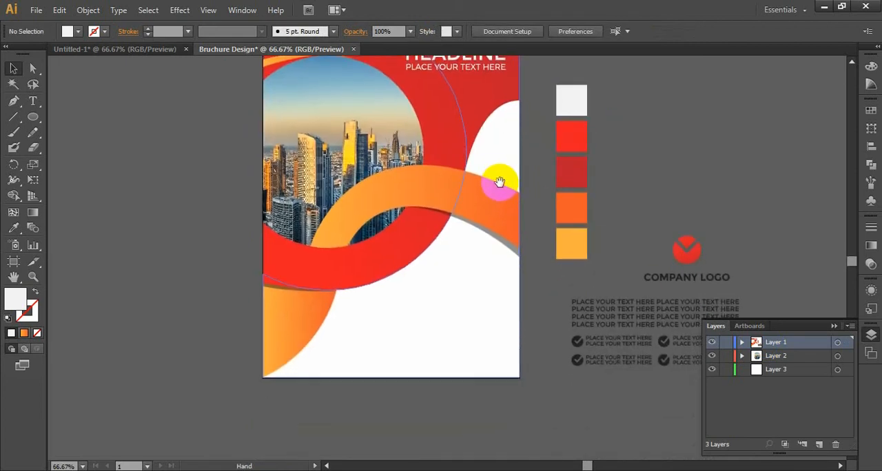
{"action": "left_click", "coordinate": [670, 278]}
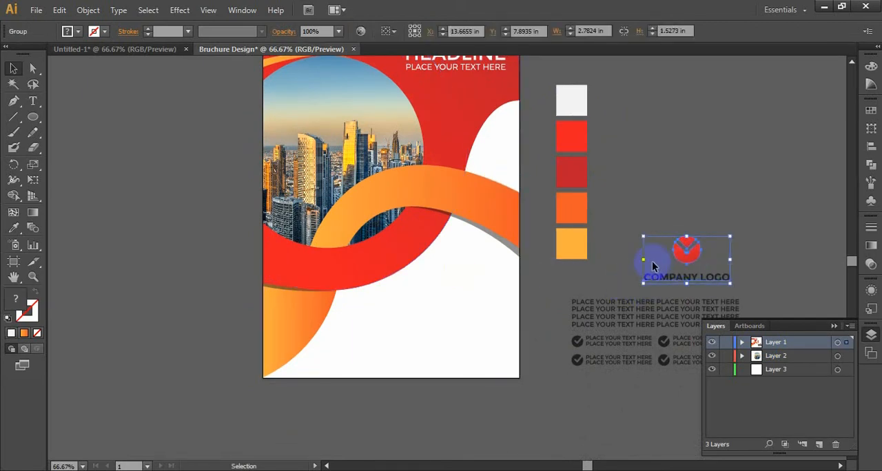
{"action": "left_click_drag", "start_coordinate": [616, 244], "coordinate": [675, 380]}
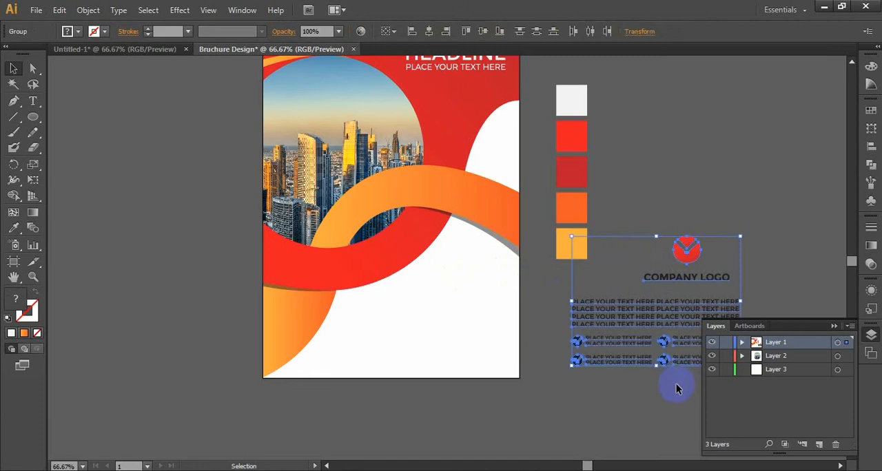
{"action": "right_click", "coordinate": [630, 323]}
{"action": "mouse_move", "coordinate": [637, 428]}
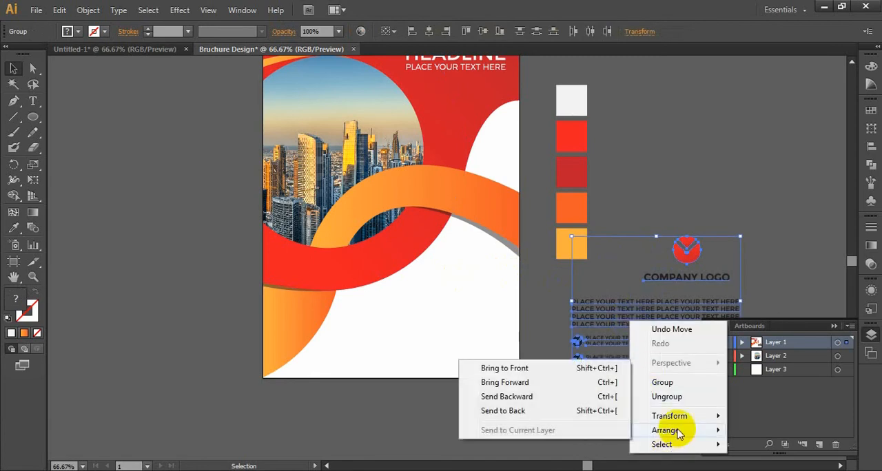
{"action": "left_click", "coordinate": [588, 371]}
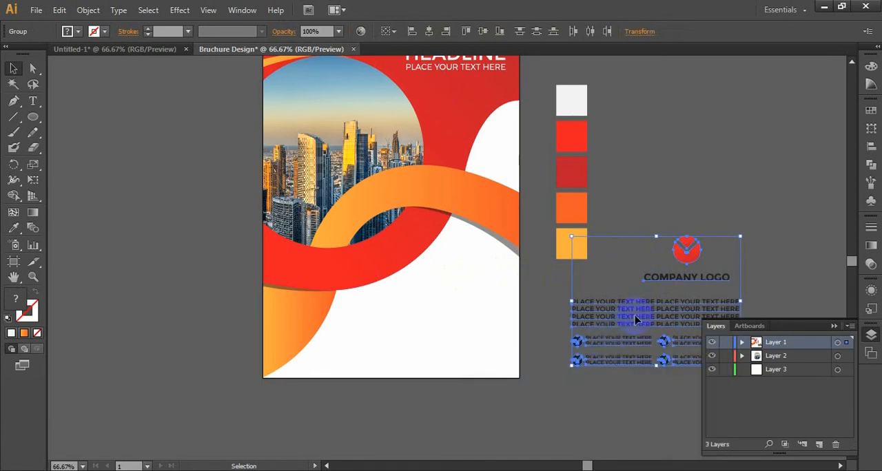
{"action": "left_click_drag", "start_coordinate": [635, 319], "coordinate": [405, 321]}
{"action": "left_click", "coordinate": [566, 355]}
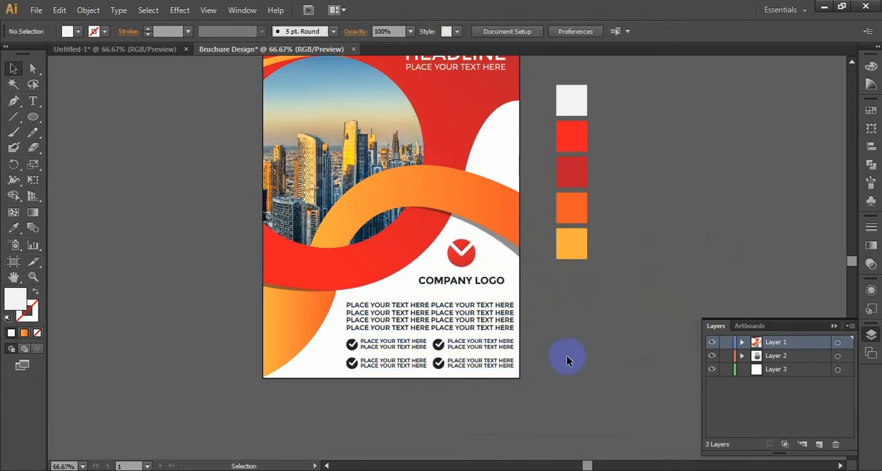
Step: Shrink the body text group proportionally from its centre to about 5.06 in wide and nudge it slightly left
{"action": "left_click", "coordinate": [482, 328]}
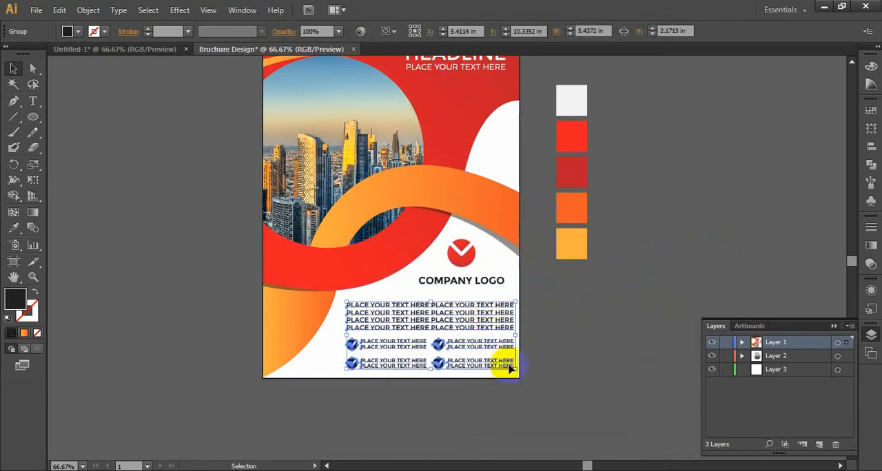
{"action": "left_click_drag", "start_coordinate": [510, 370], "coordinate": [509, 370]}
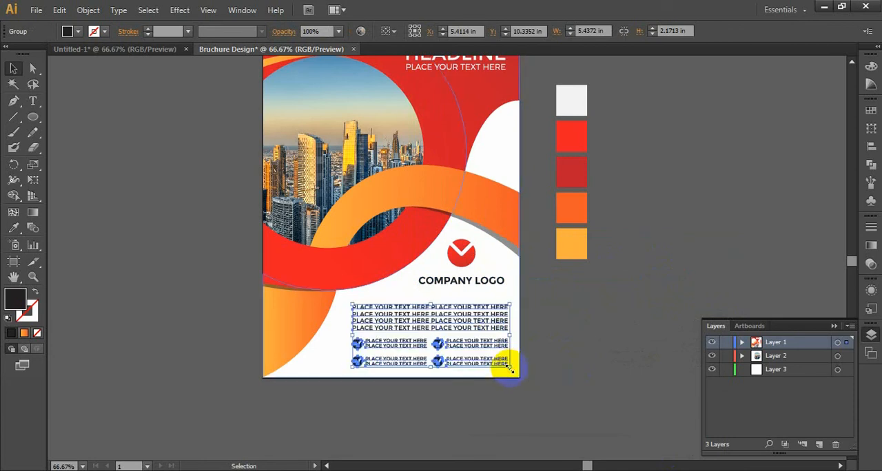
{"action": "key", "text": "Left"}
{"action": "key", "text": "Left"}
{"action": "key", "text": "Left"}
{"action": "key", "text": "Left"}
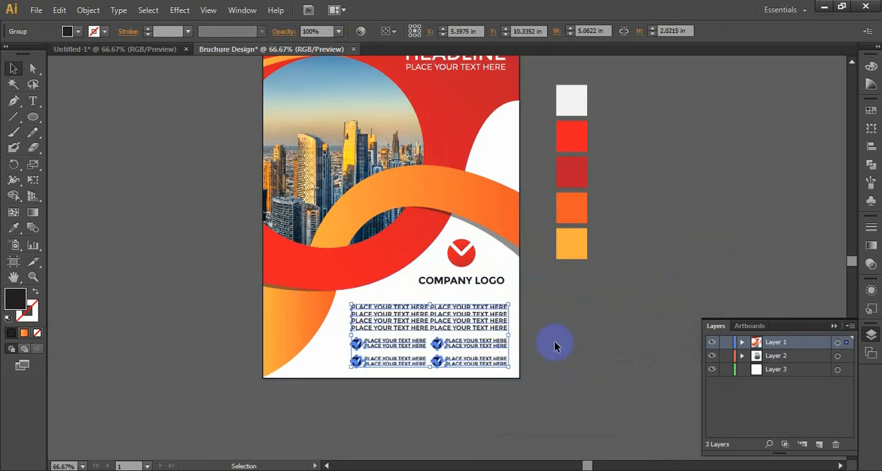
{"action": "left_click", "coordinate": [554, 341]}
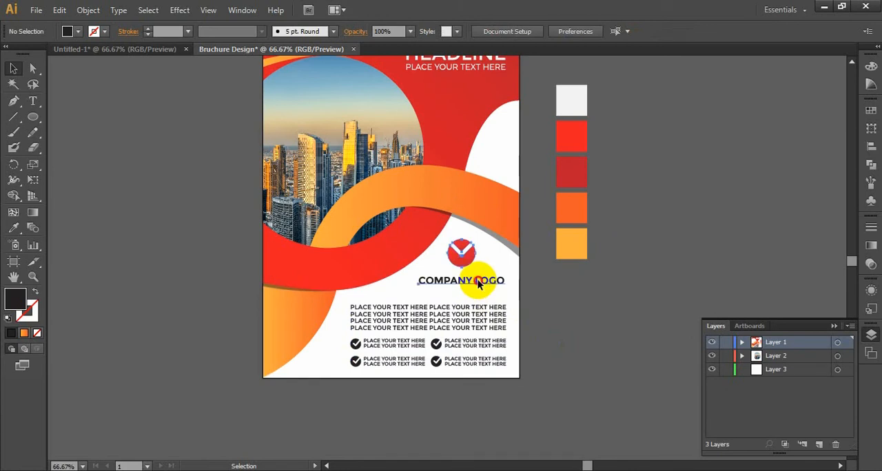
Step: Move the company logo slightly down toward the body text and nudge it right to align with the text's right edge
{"action": "left_click_drag", "start_coordinate": [479, 285], "coordinate": [478, 289]}
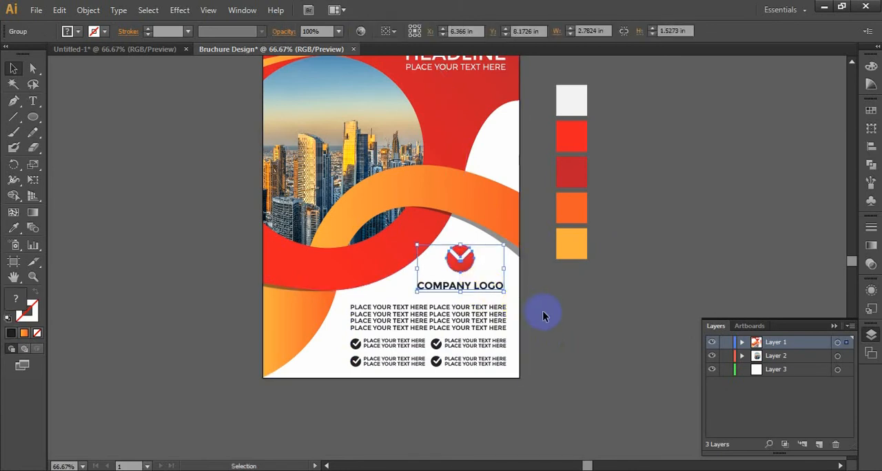
{"action": "key", "text": "Right"}
{"action": "key", "text": "Right"}
{"action": "key", "text": "Right"}
{"action": "key", "text": "Right"}
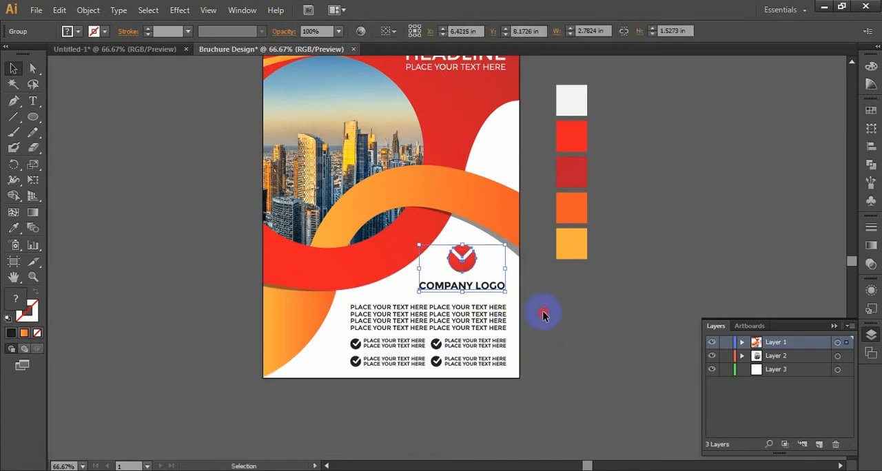
{"action": "left_click", "coordinate": [542, 314]}
Step: Reduce the body text group further from its centre to about 4.86 in wide
{"action": "left_click", "coordinate": [486, 339]}
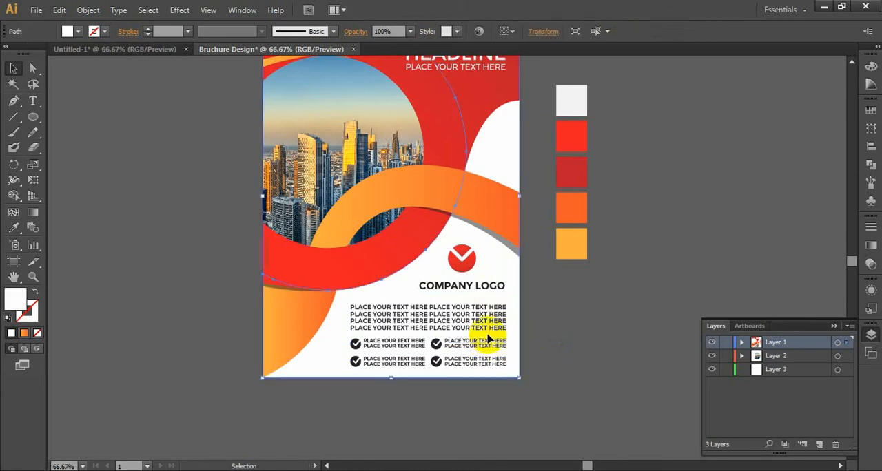
{"action": "key", "text": "ctrl+plus"}
{"action": "key", "text": "ctrl+plus"}
{"action": "left_click_drag", "start_coordinate": [486, 334], "coordinate": [487, 238]}
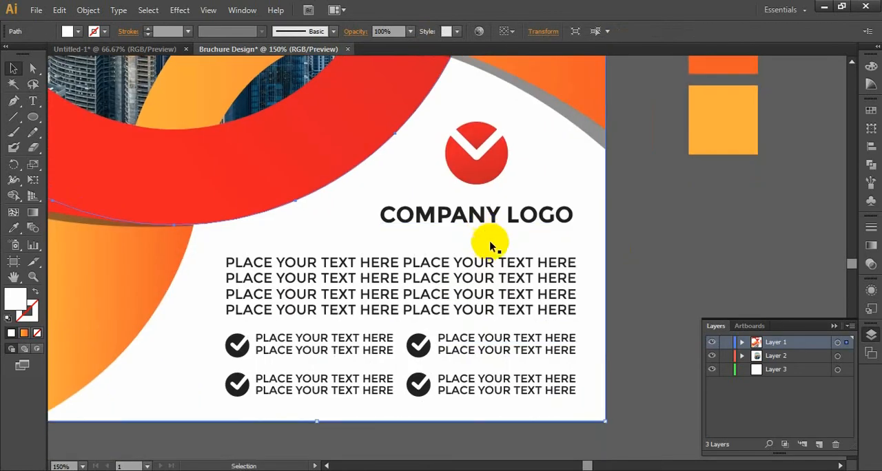
{"action": "left_click", "coordinate": [508, 283]}
{"action": "left_click_drag", "start_coordinate": [577, 396], "coordinate": [578, 392]}
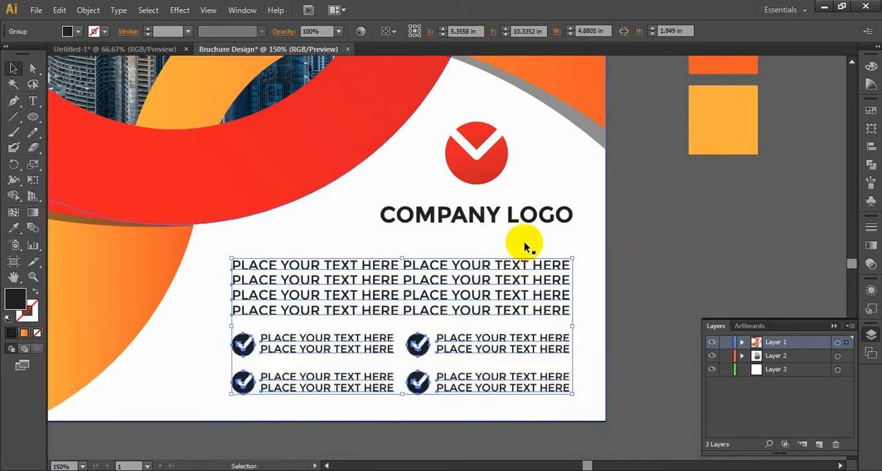
Step: Scale the company logo group down proportionally from its centre to about 2.59 in wide
{"action": "left_click", "coordinate": [539, 218]}
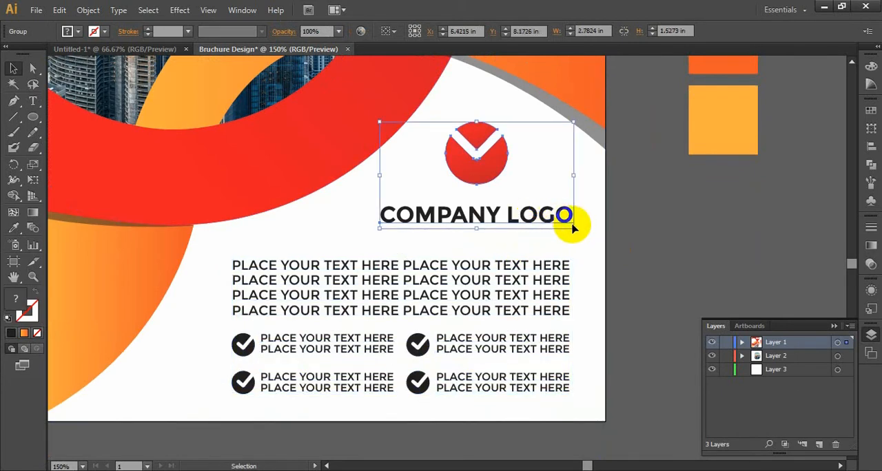
{"action": "mouse_move", "coordinate": [573, 228]}
{"action": "left_mouse_down"}
{"action": "mouse_move", "coordinate": [565, 212]}
{"action": "mouse_move", "coordinate": [568, 222]}
{"action": "left_mouse_up"}
{"action": "left_click", "coordinate": [507, 174]}
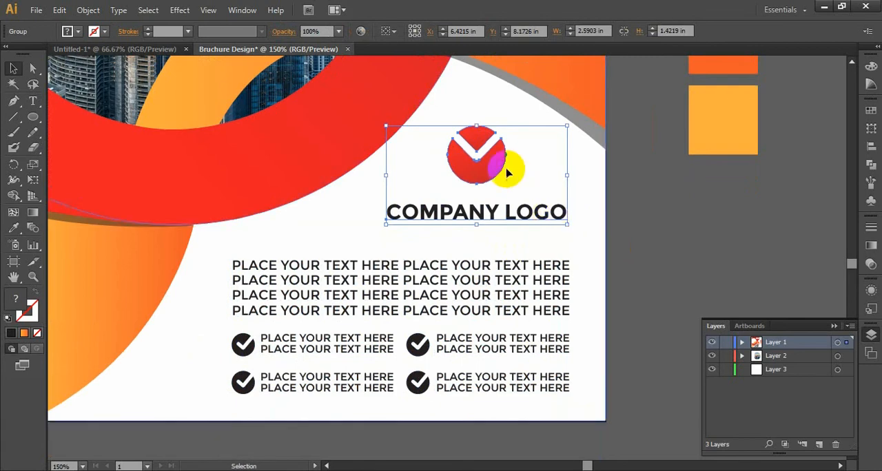
{"action": "left_click", "coordinate": [682, 294]}
Step: Select all the artwork on the brochure page, leaving out the colour swatches beside it
{"action": "key", "text": "ctrl+1"}
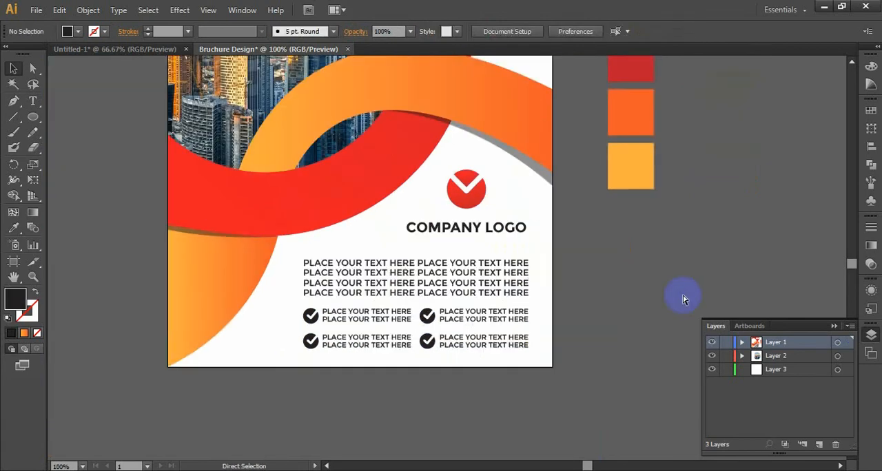
{"action": "key", "text": "ctrl+minus"}
{"action": "key", "text": "ctrl+minus"}
{"action": "key", "text": "ctrl+minus"}
{"action": "left_click_drag", "start_coordinate": [650, 207], "coordinate": [655, 257]}
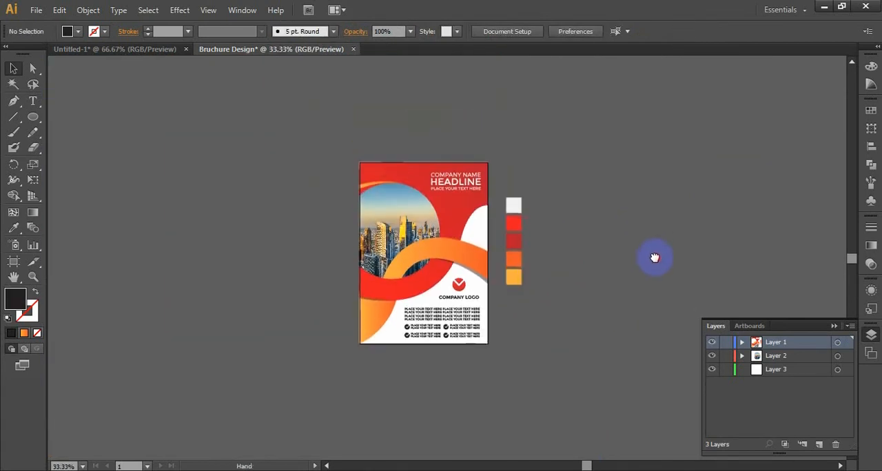
{"action": "key", "text": "ctrl+plus"}
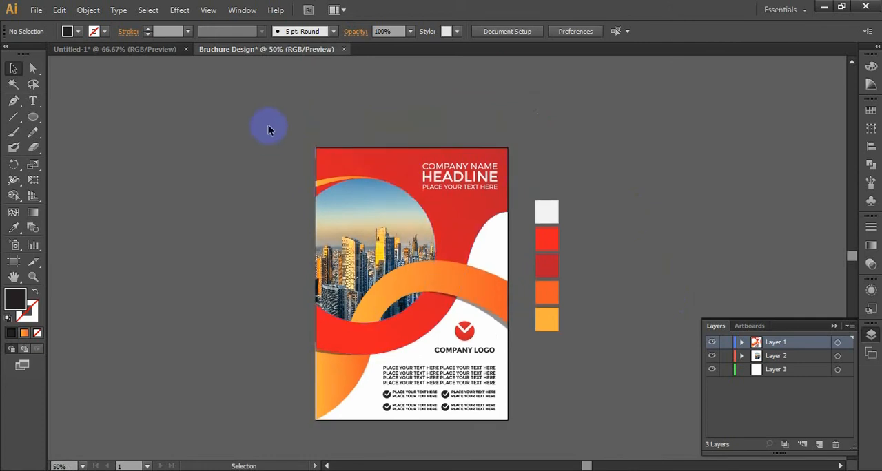
{"action": "left_click_drag", "start_coordinate": [268, 124], "coordinate": [523, 437]}
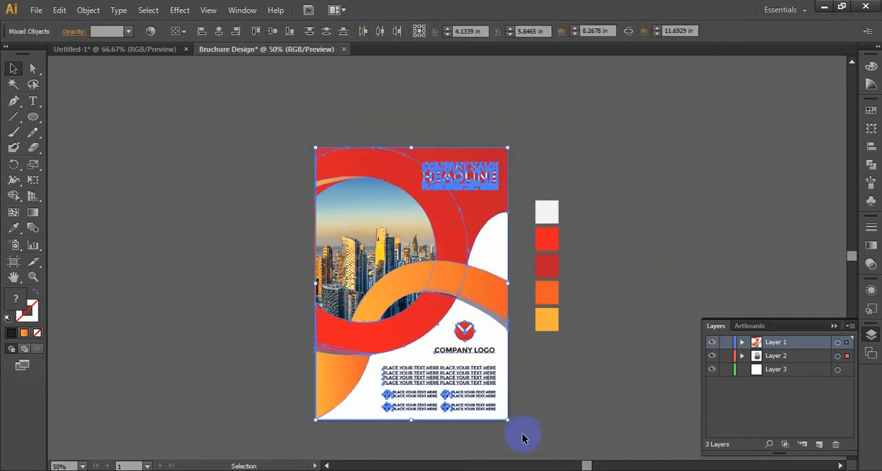
{"action": "key", "text": "a"}
{"action": "key", "text": "v"}
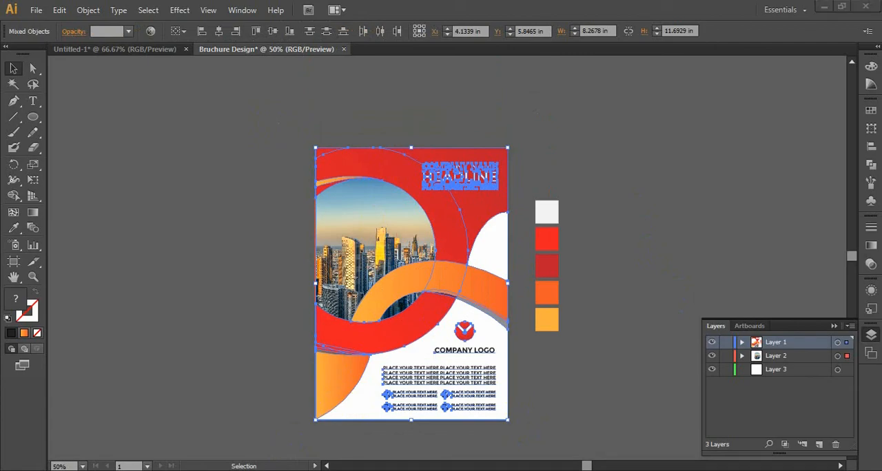
Step: Switch to Photoshop and open the contents of the "design here" smart object in Bruchure mockup.psd
{"action": "left_click", "coordinate": [281, 470]}
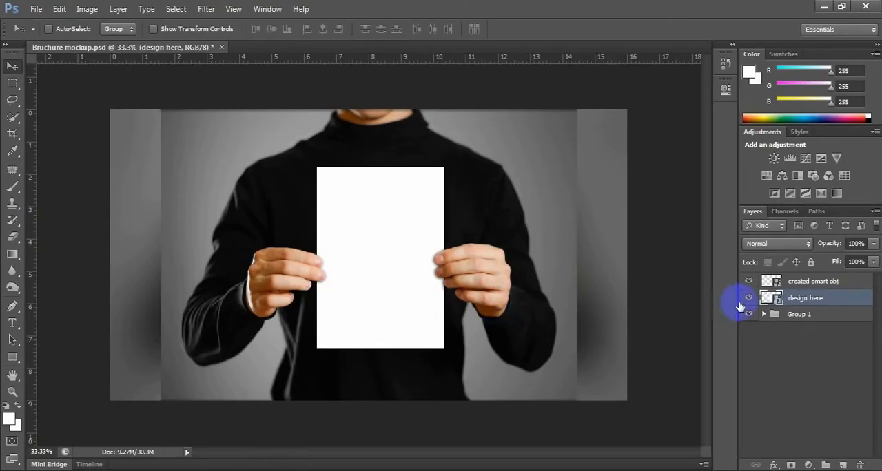
{"action": "double_click", "coordinate": [777, 300]}
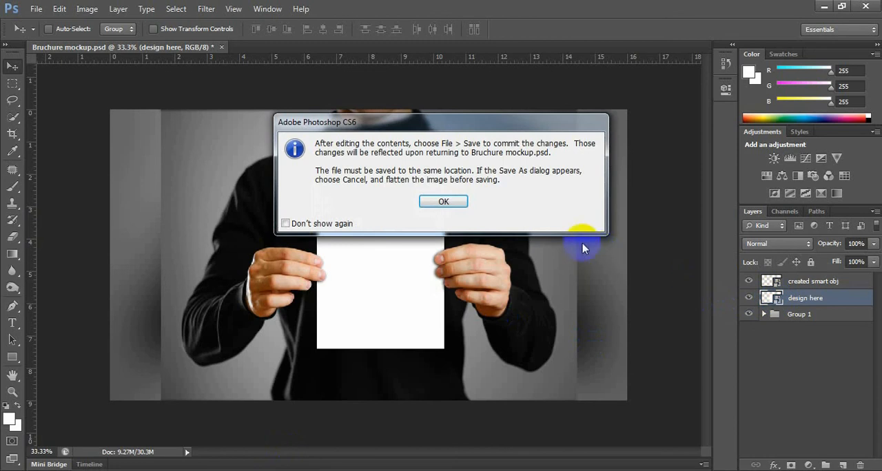
{"action": "left_click", "coordinate": [448, 199]}
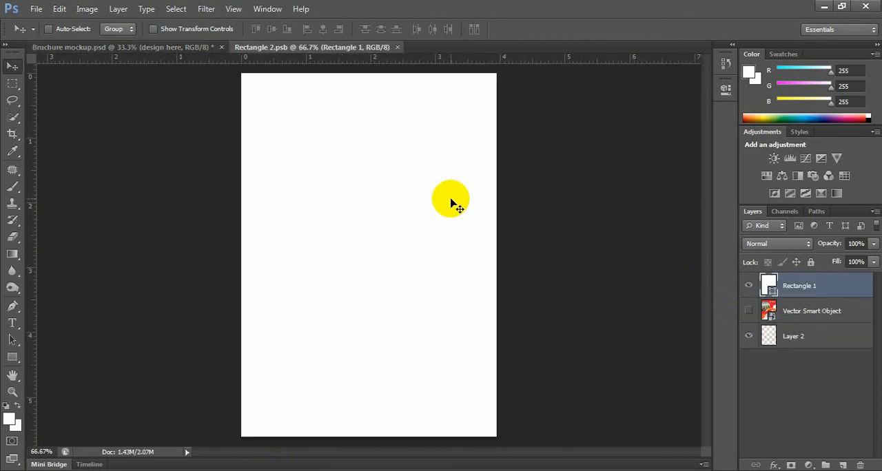
Step: Paste the copied brochure artwork as a smart object and scale it proportionally from its centre to about 139%
{"action": "key", "text": "ctrl+v"}
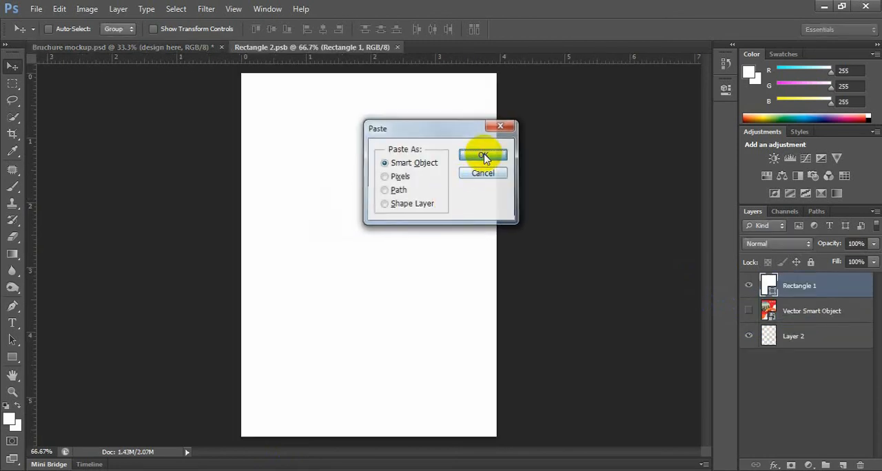
{"action": "left_click", "coordinate": [484, 156]}
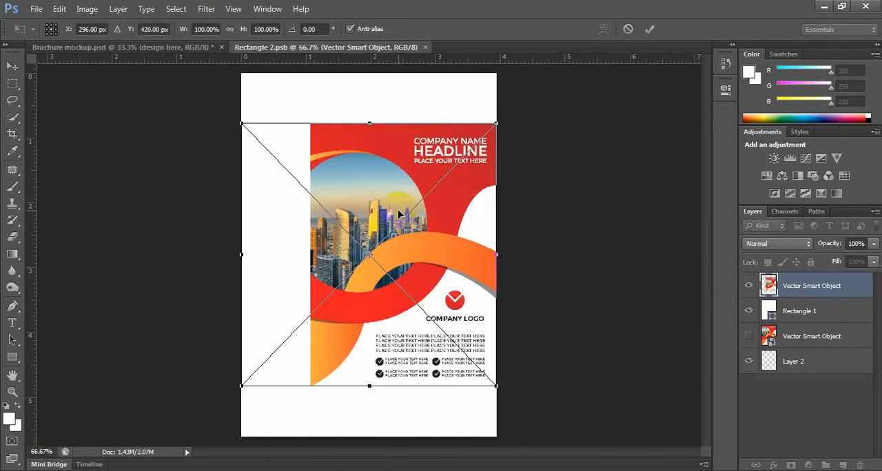
{"action": "key", "text": "ctrl+minus"}
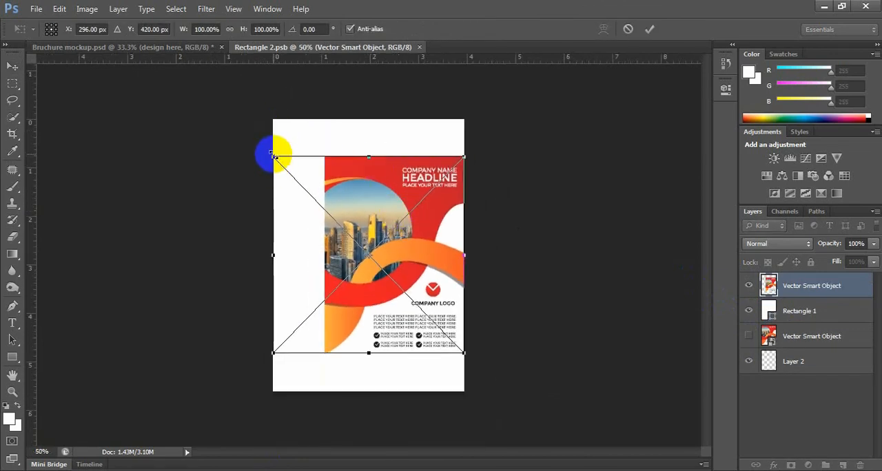
{"action": "left_click_drag", "start_coordinate": [269, 152], "coordinate": [230, 119]}
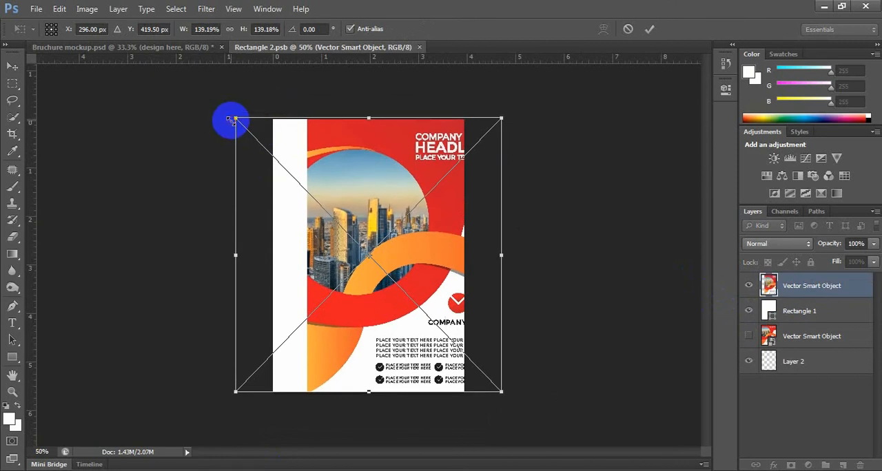
{"action": "key", "text": "Return"}
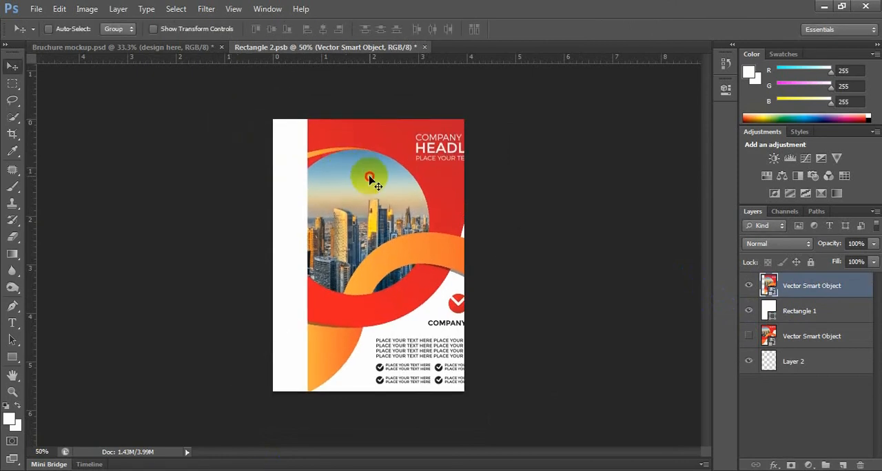
Step: Move the pasted artwork left until the brochure fills the white page, and nudge it slightly upward
{"action": "left_click_drag", "start_coordinate": [370, 179], "coordinate": [335, 179]}
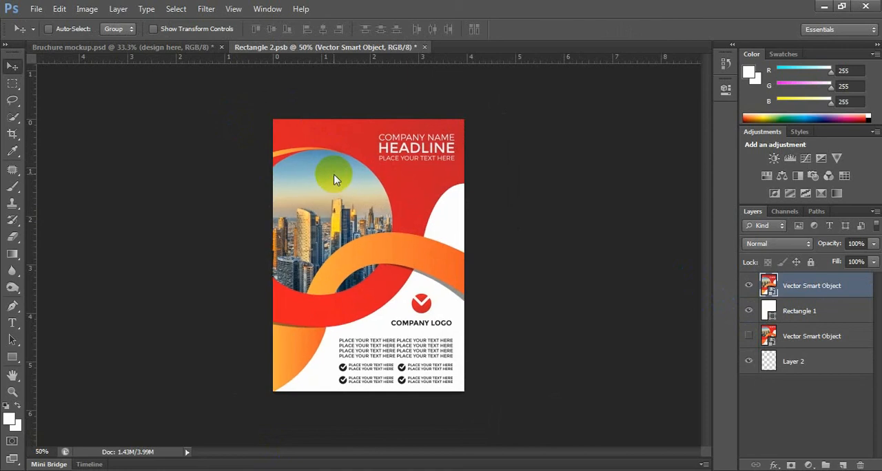
{"action": "key", "text": "Up"}
{"action": "key", "text": "Up"}
{"action": "key", "text": "Up"}
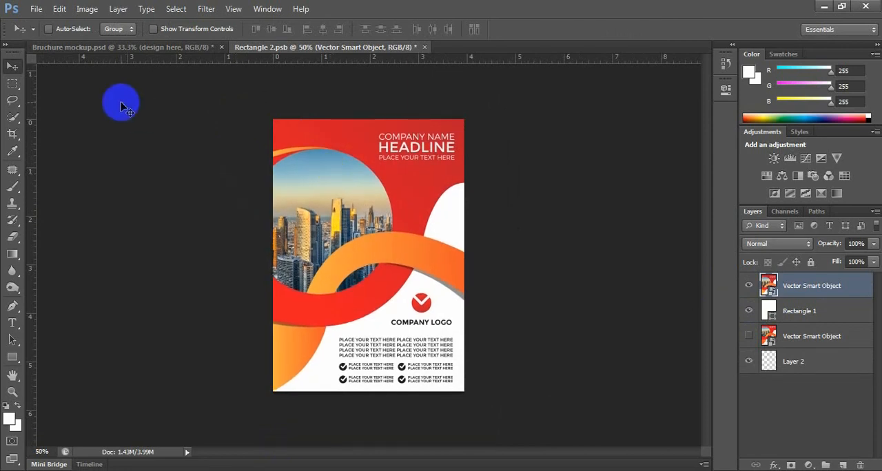
Step: Save the smart object contents in Rectangle 2.psb and close that document to return to the mockup
{"action": "left_click", "coordinate": [31, 6]}
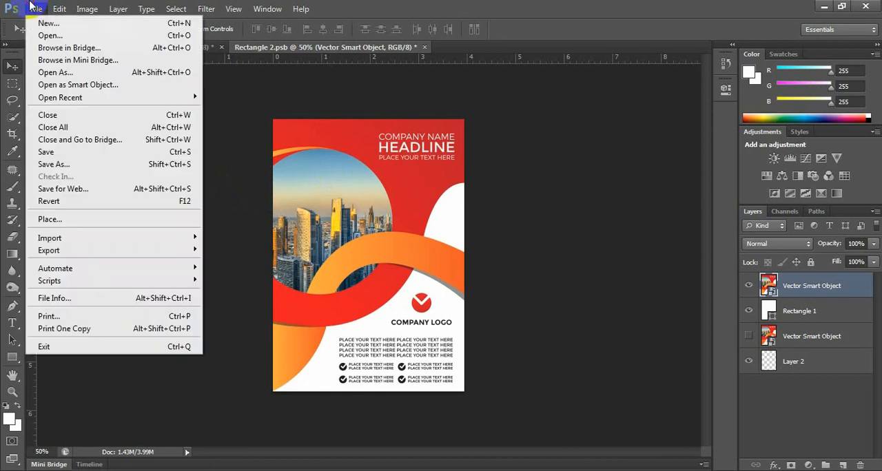
{"action": "left_click", "coordinate": [71, 155]}
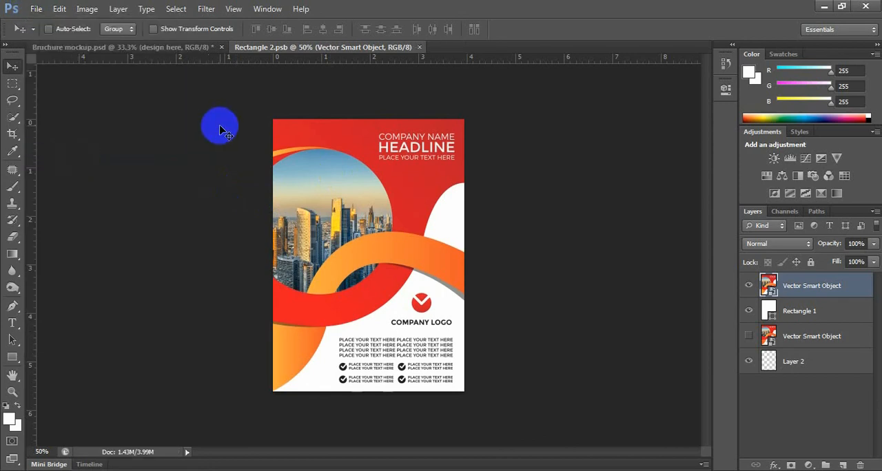
{"action": "left_click", "coordinate": [419, 48]}
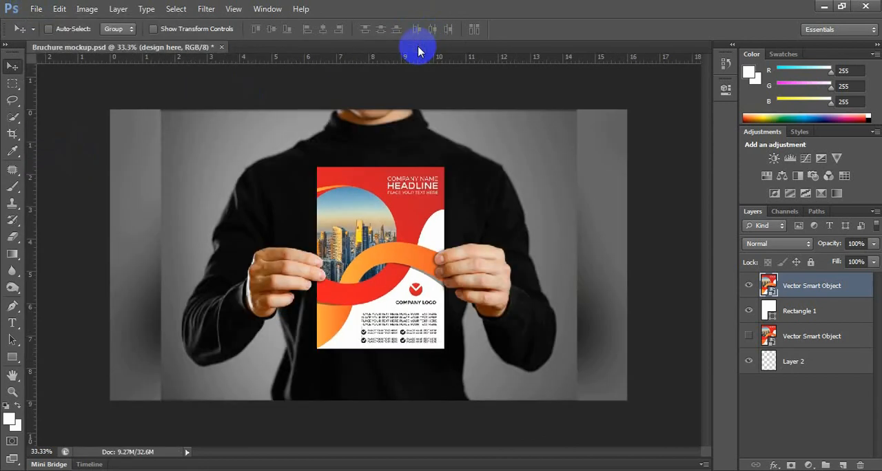
Step: Examine the brochure in the mockup up close and from farther away, including where the hands hold its edges
{"action": "key", "text": "ctrl+plus"}
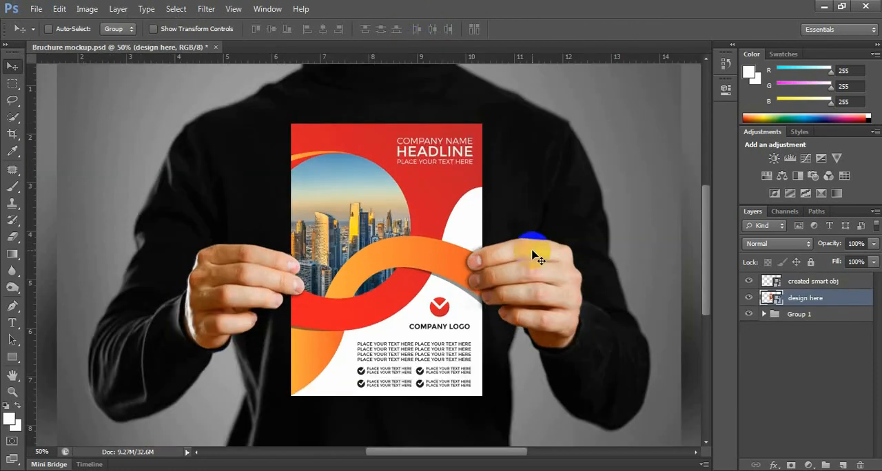
{"action": "key", "text": "ctrl+minus"}
{"action": "key", "text": "ctrl+plus"}
{"action": "key", "text": "ctrl+plus"}
{"action": "key", "text": "ctrl+minus"}
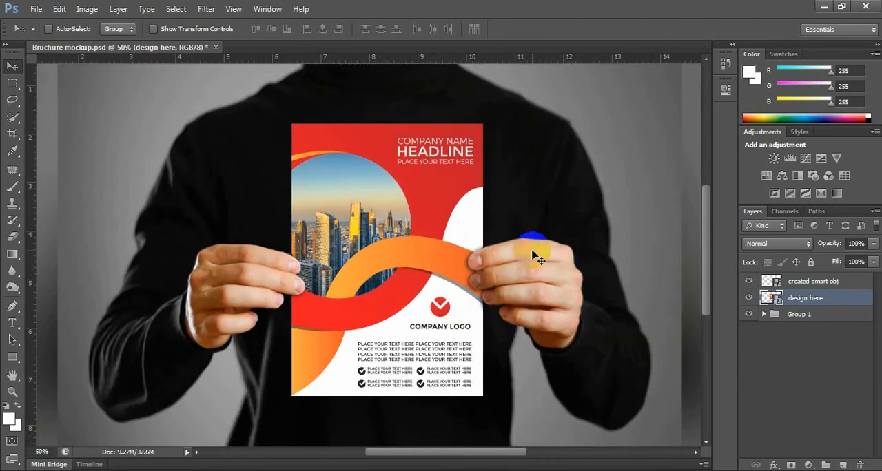
{"action": "key", "text": "ctrl+minus"}
{"action": "key", "text": "ctrl+plus"}
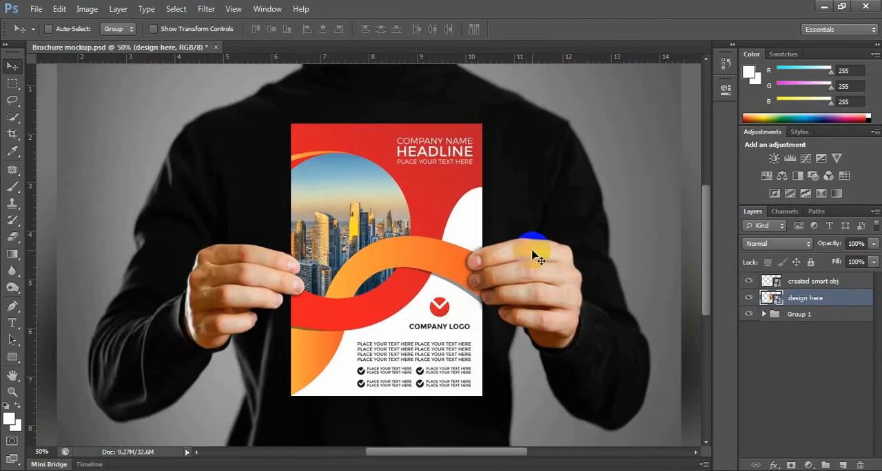
{"action": "left_click_drag", "start_coordinate": [484, 327], "coordinate": [484, 314]}
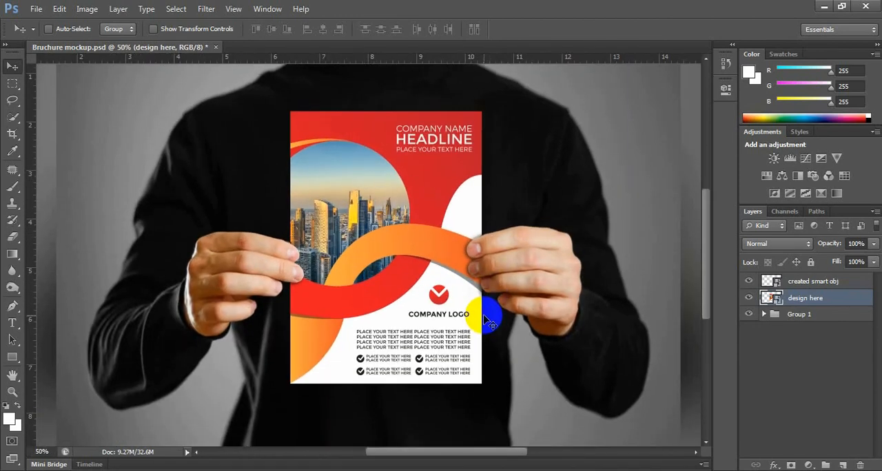
{"action": "key", "text": "ctrl+plus"}
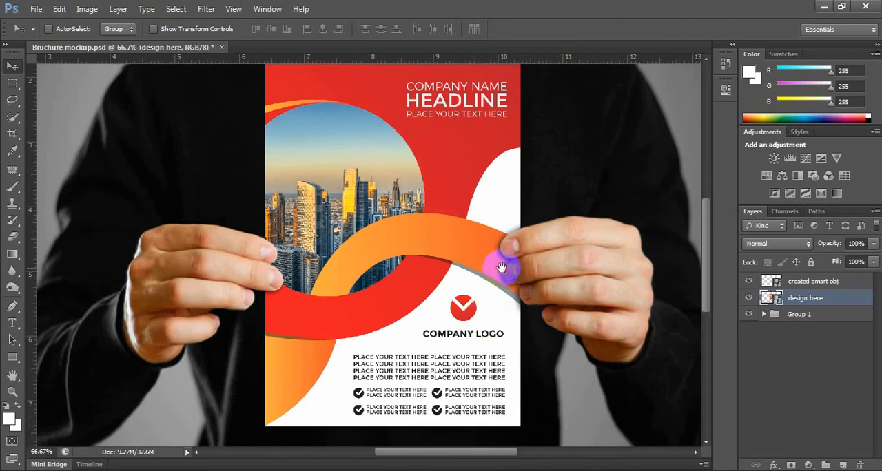
{"action": "left_click_drag", "start_coordinate": [507, 260], "coordinate": [502, 238]}
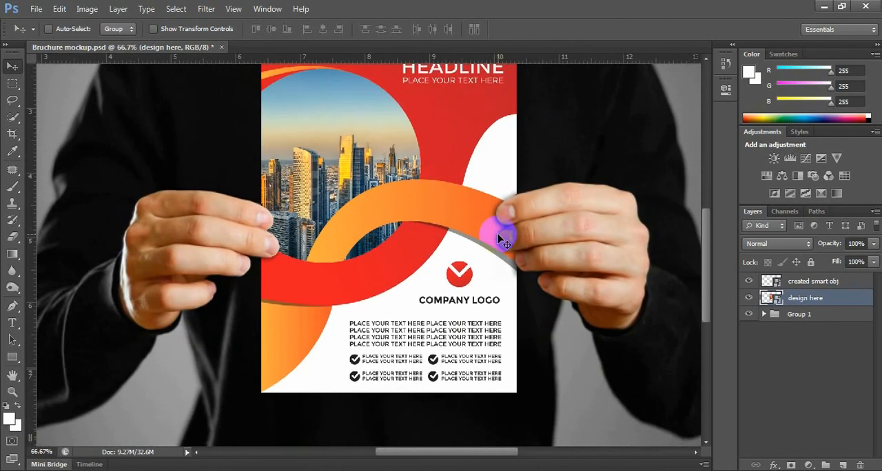
{"action": "key", "text": "ctrl+minus"}
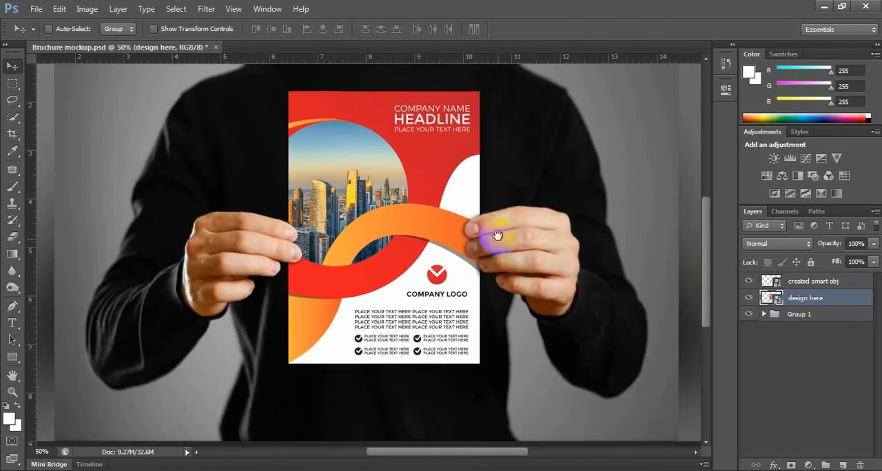
{"action": "left_click_drag", "start_coordinate": [496, 234], "coordinate": [500, 252]}
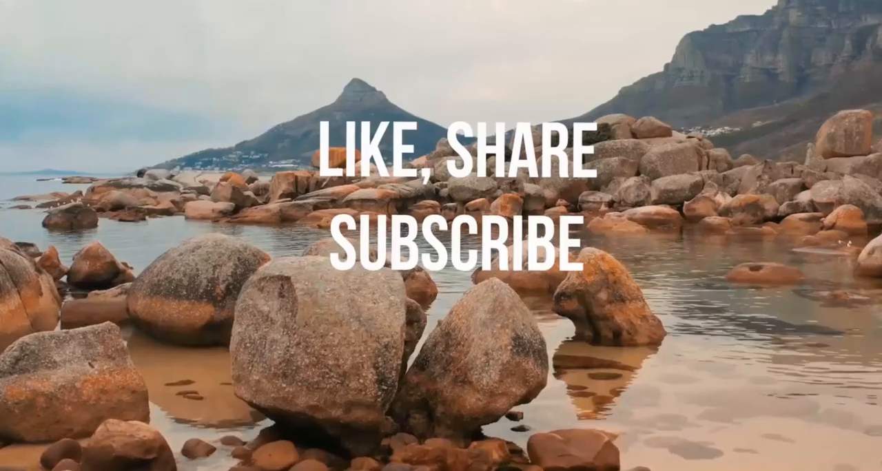